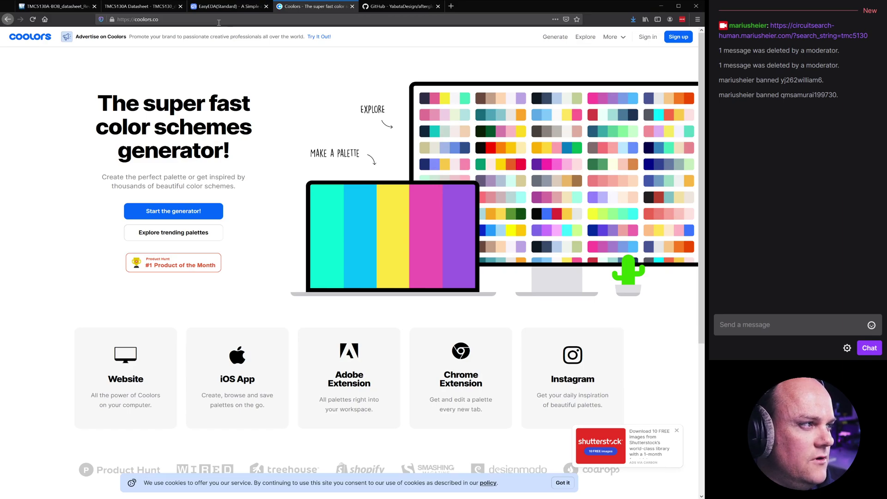
# - Search the web for "color palette" in a new tab and open the Color Hunt site
pyautogui.click(451, 6)
pyautogui.write('color ')
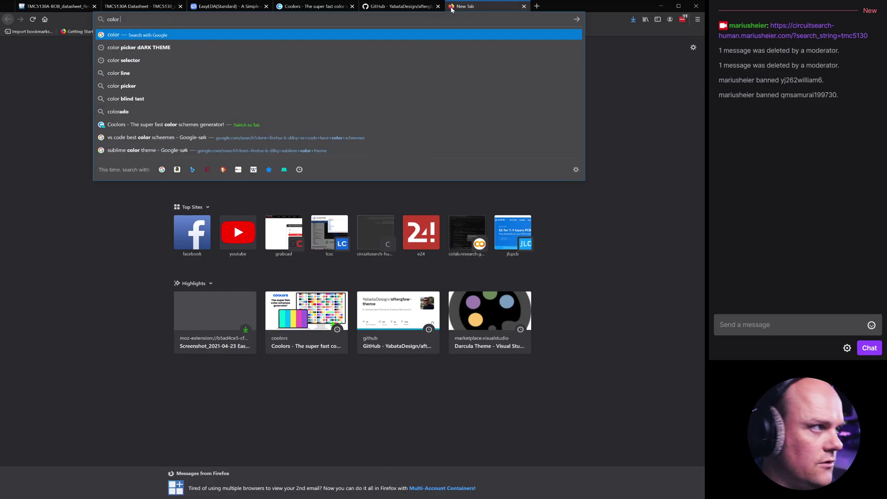
pyautogui.write('palette')
pyautogui.press('Return')
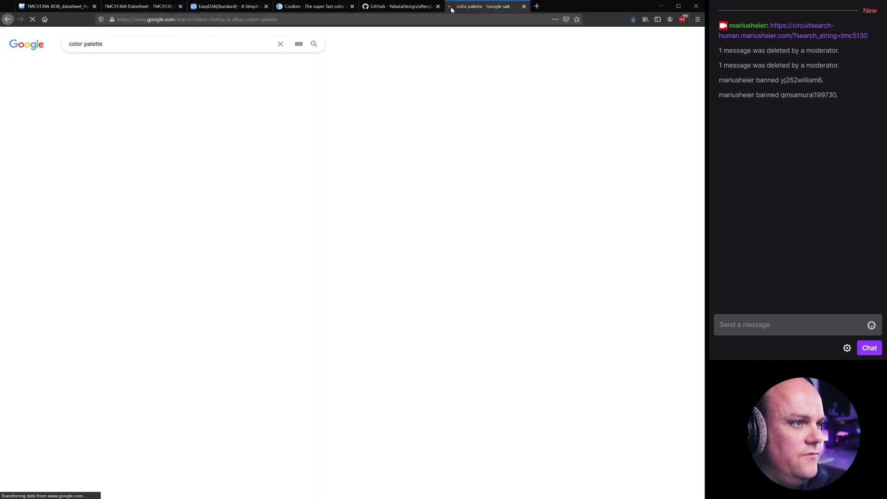
pyautogui.click(176, 159)
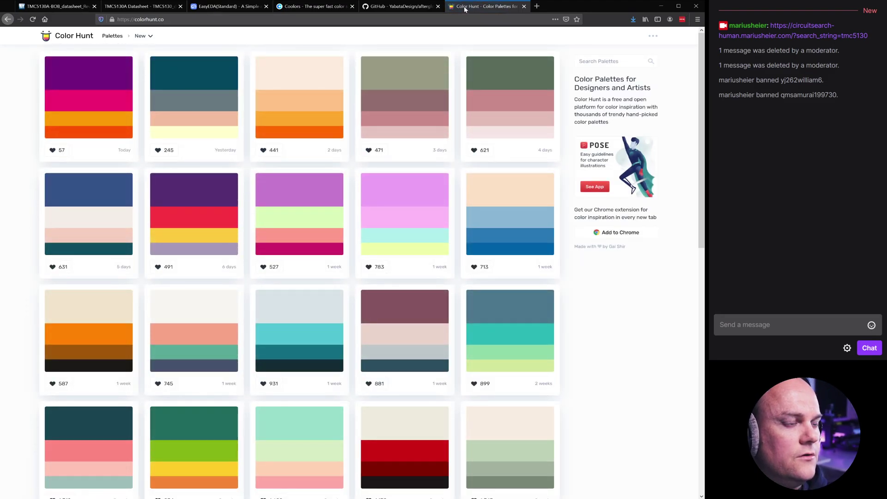
# - Look at the Afterglow theme page, and examine the colors of the whole schematic sheet in EasyEDA
pyautogui.click(395, 7)
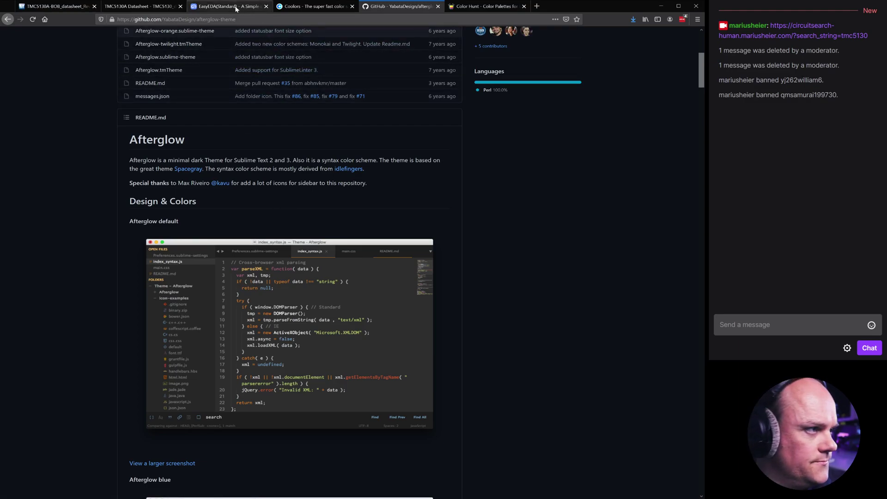
pyautogui.click(237, 7)
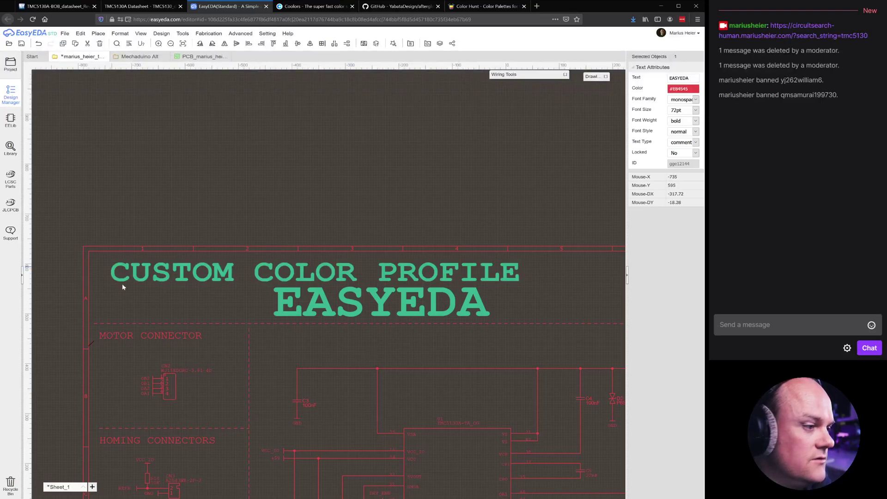
pyautogui.scroll(-2, 231, 288)
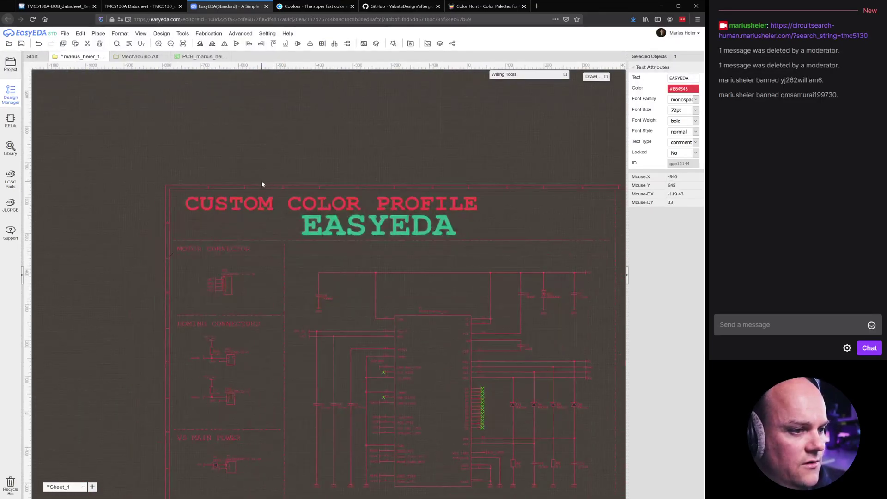
pyautogui.scroll(-1, 318, 196)
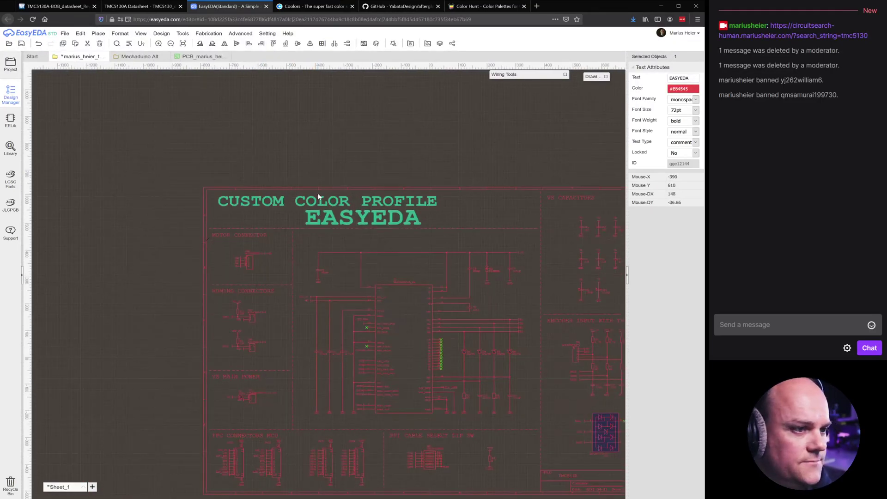
pyautogui.moveTo(422, 163); pyautogui.dragTo(306, 129, button='right')
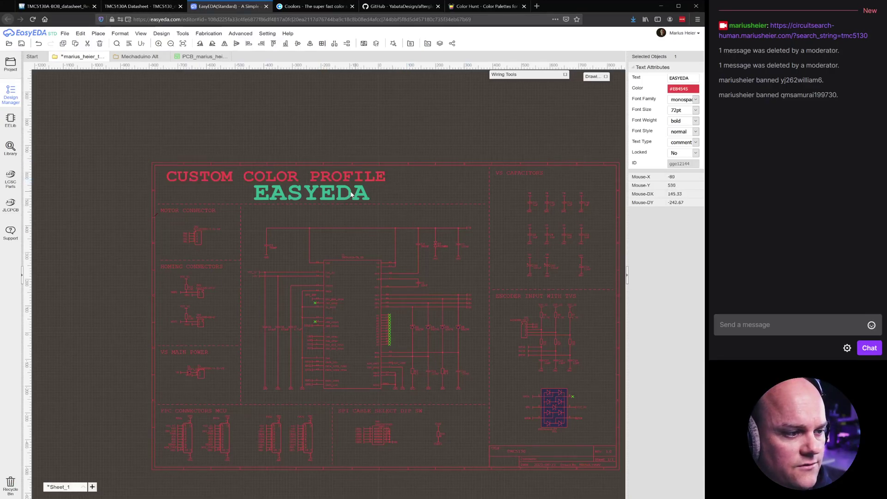
pyautogui.scroll(1, 229, 189)
pyautogui.scroll(-1, 229, 190)
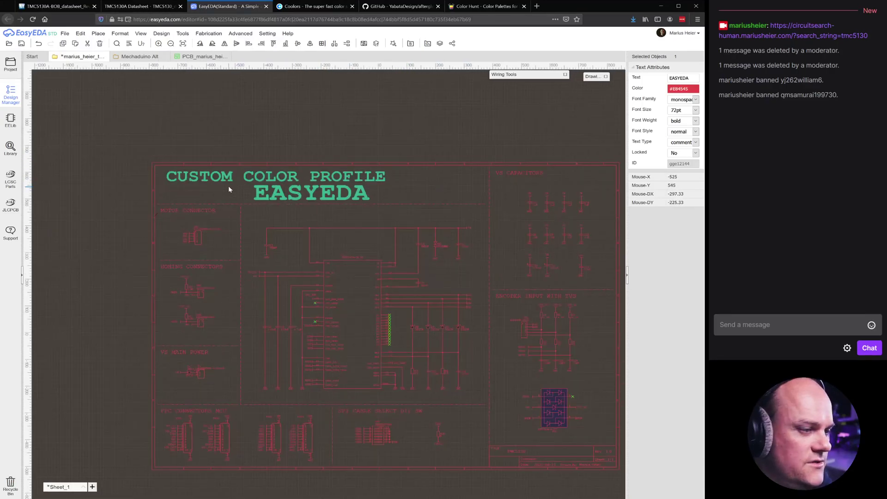
pyautogui.click(323, 110)
pyautogui.moveTo(442, 128); pyautogui.dragTo(414, 114, button='right')
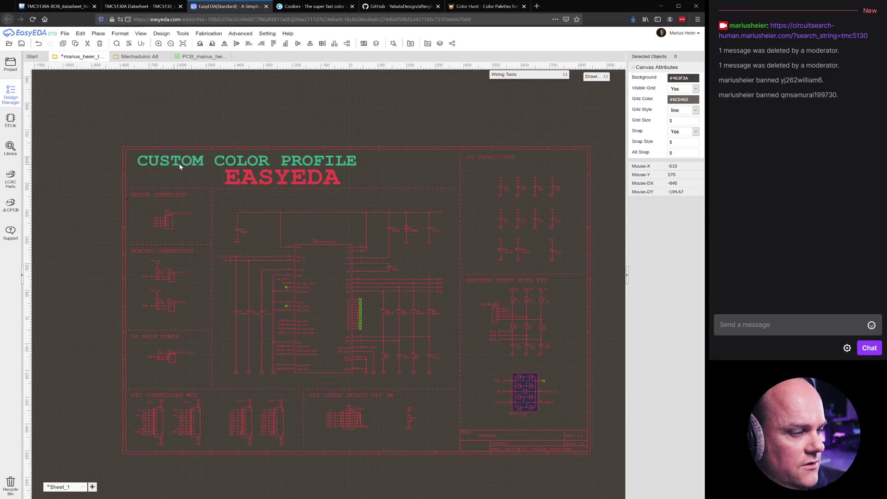
# - Open a second copy of the EasyEDA project from its copied address and place its tab beside the original
pyautogui.click(268, 34)
pyautogui.click(162, 19)
pyautogui.hotkey('ctrl', 'c')
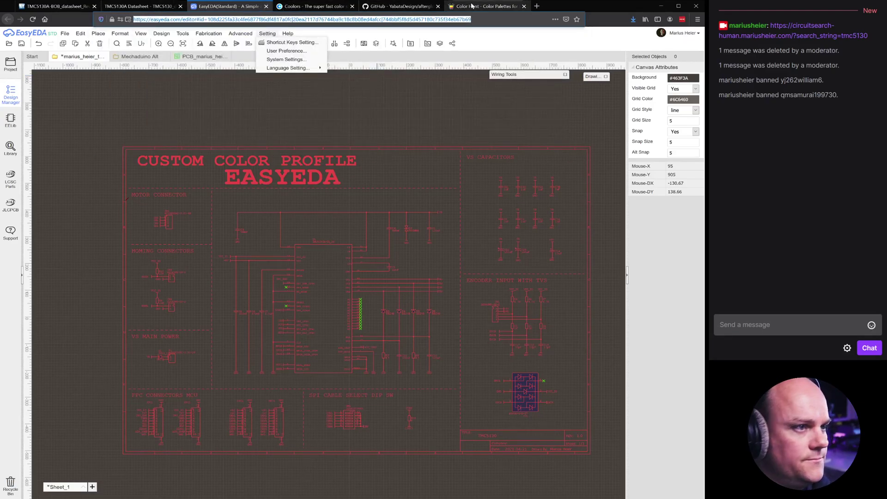
pyautogui.click(537, 6)
pyautogui.click(451, 21)
pyautogui.hotkey('ctrl', 'v')
pyautogui.press('Return')
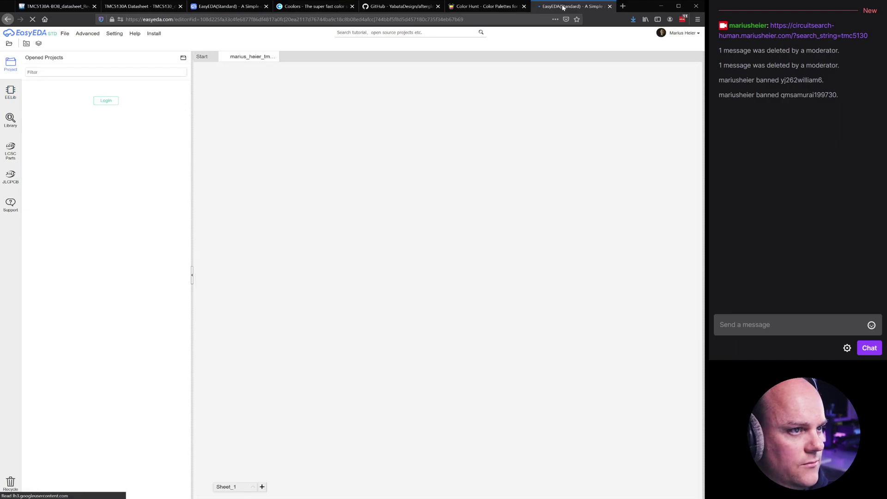
pyautogui.moveTo(558, 7); pyautogui.dragTo(310, 6)
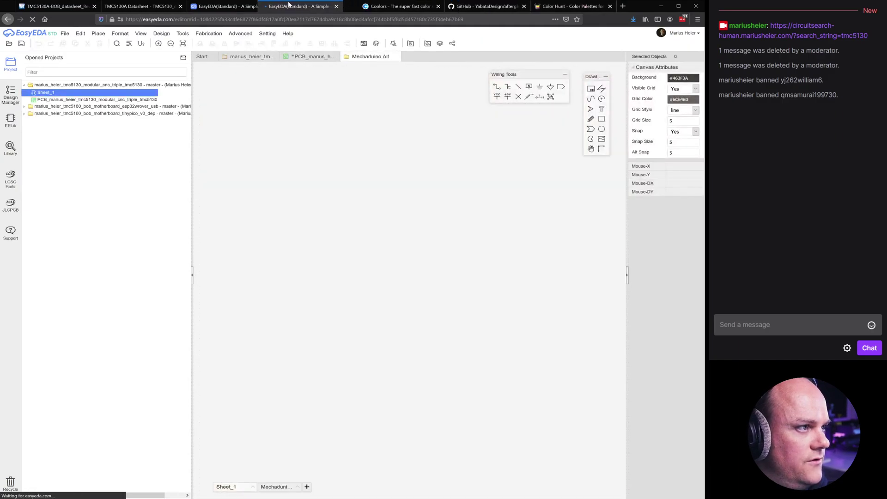
# - Open the custom theme's color settings in the second EasyEDA tab and compare them with the schematic in the original tab
pyautogui.click(140, 33)
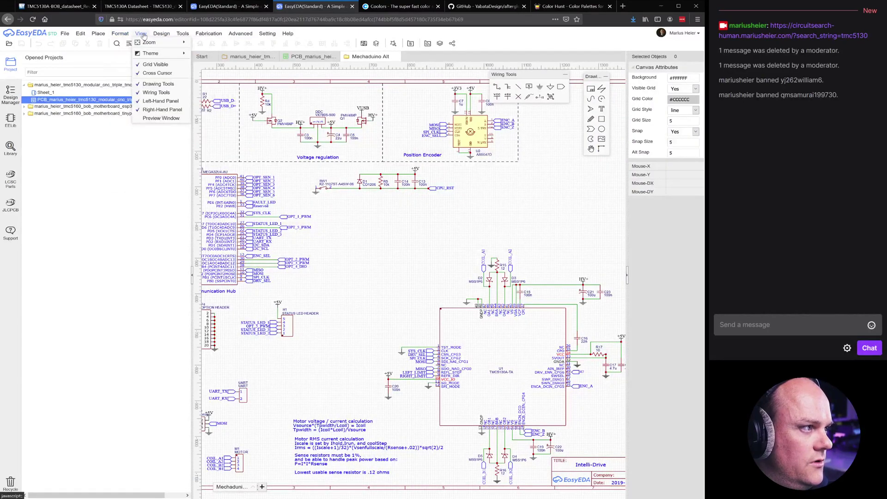
pyautogui.moveTo(157, 54)
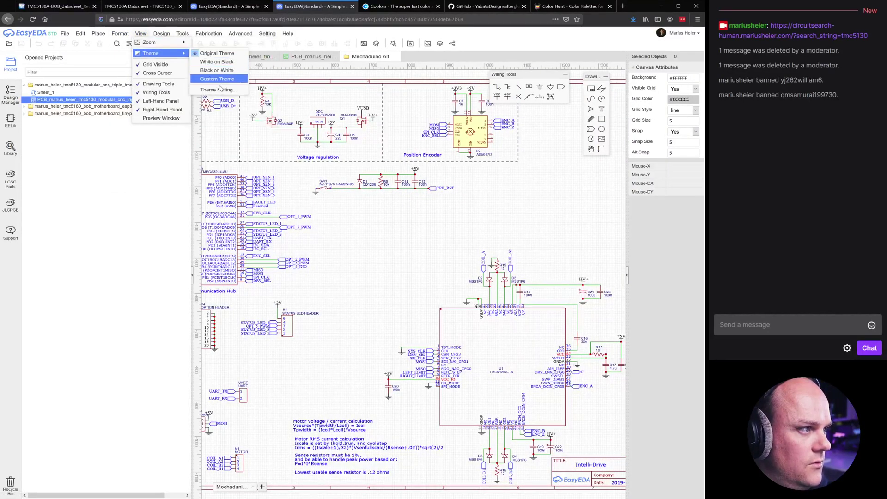
pyautogui.click(213, 91)
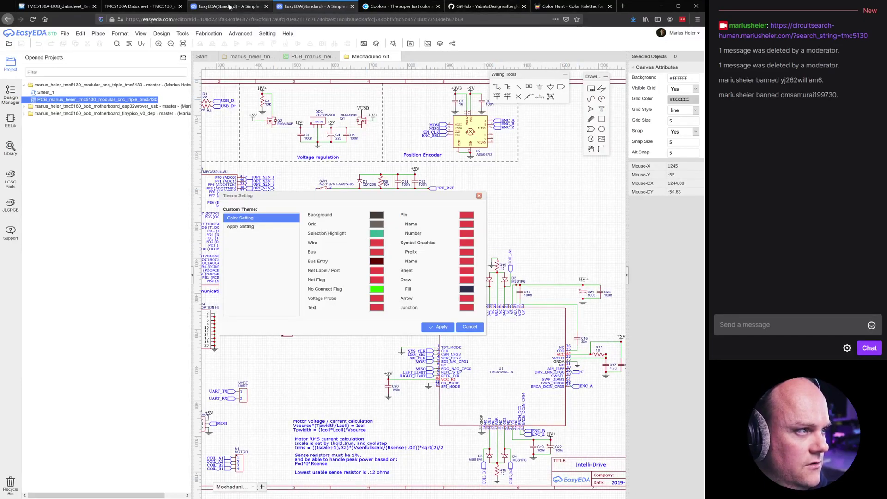
pyautogui.click(208, 5)
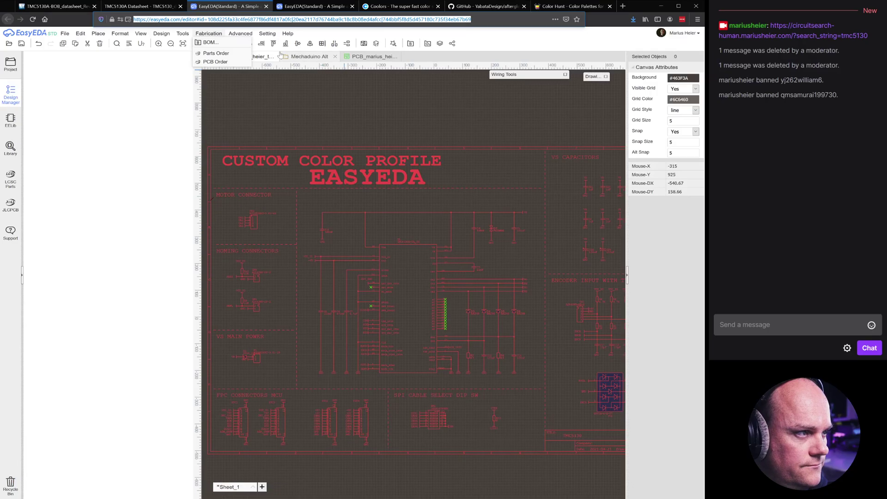
pyautogui.click(279, 4)
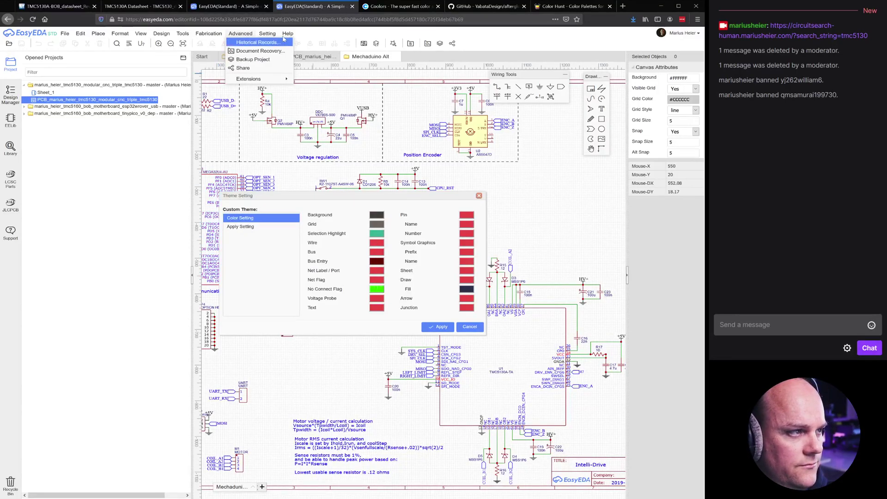
pyautogui.click(225, 7)
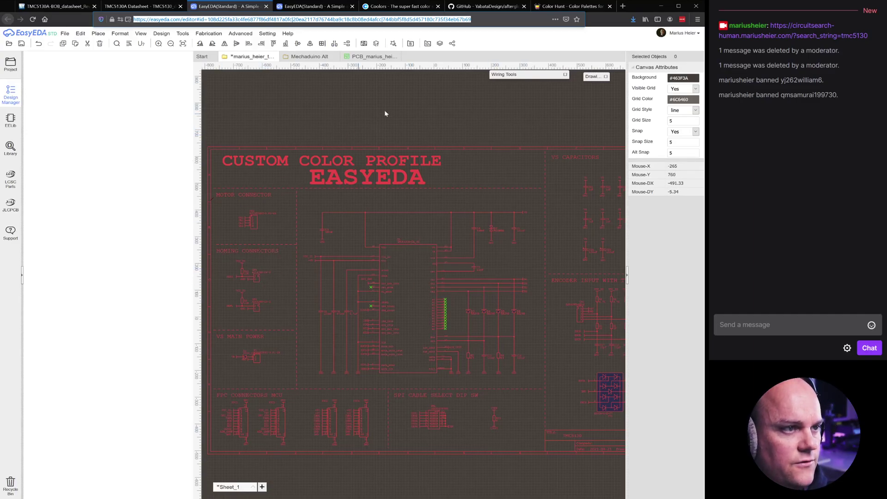
# - Switch to Coolors, start the palette generator and generate new palettes until one starts with the brown 6B6054
pyautogui.click(383, 8)
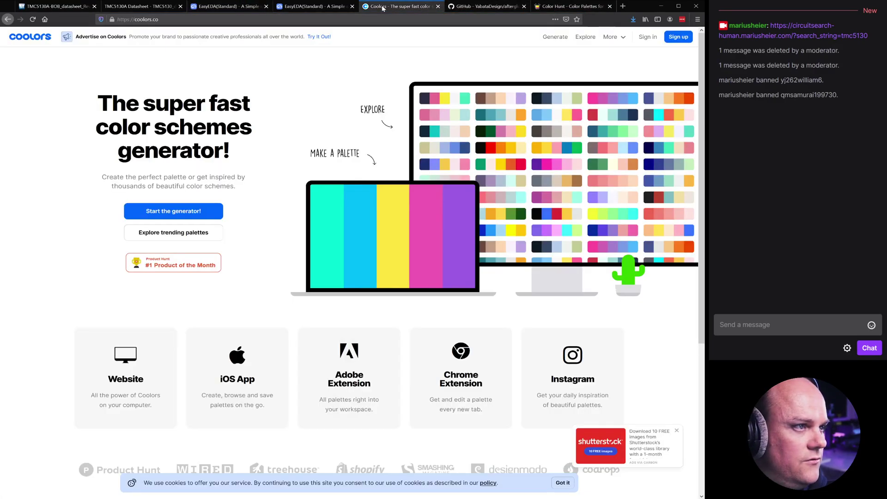
pyautogui.click(170, 212)
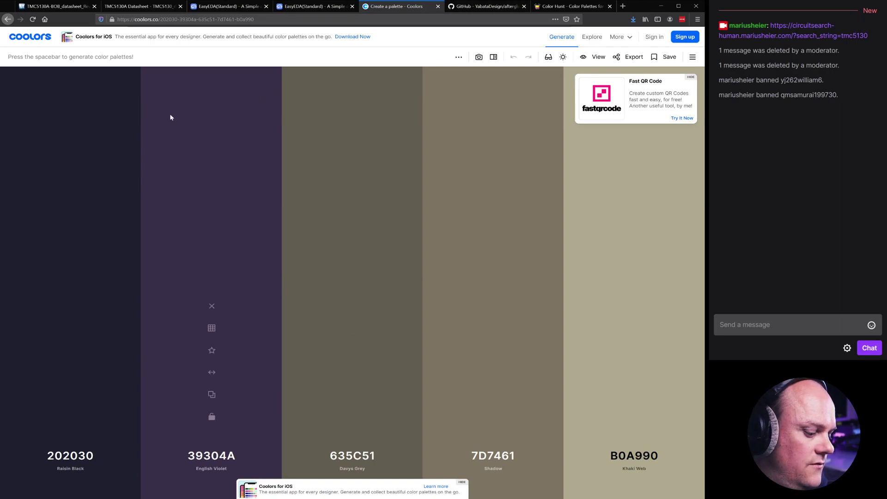
pyautogui.press('space')
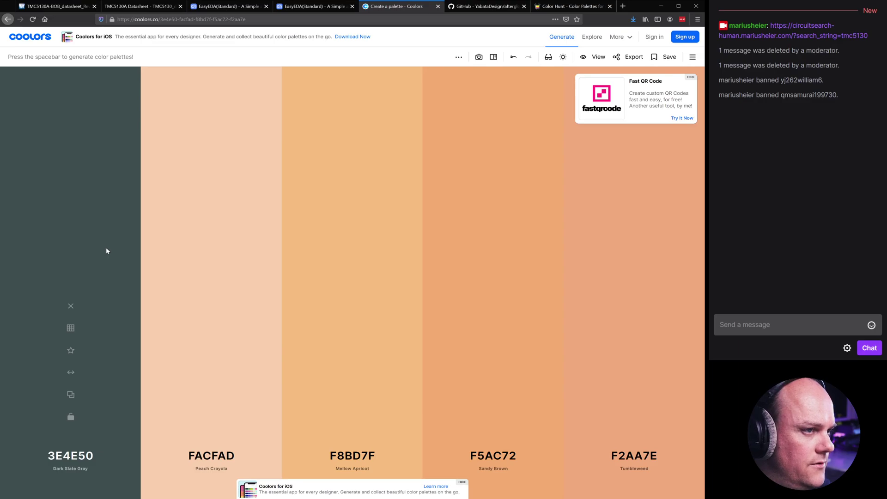
pyautogui.press('space')
pyautogui.press('space')
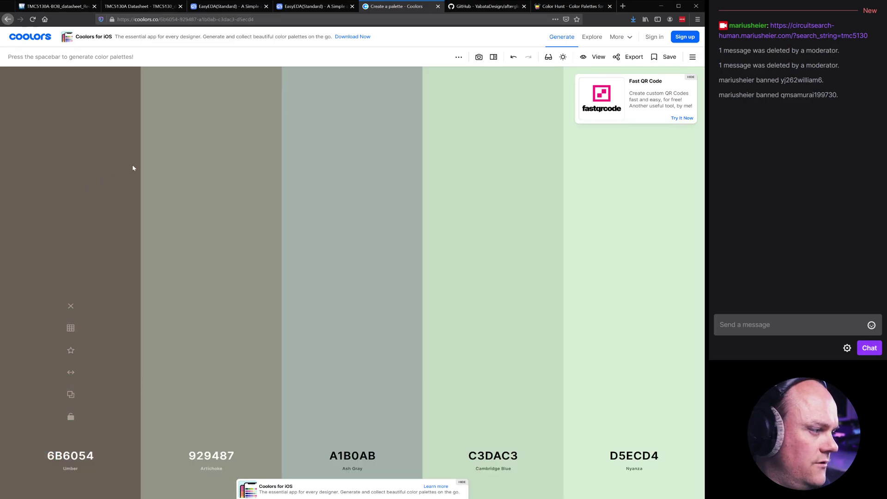
# - Change the palette's first color to its darker shade 39332D and lock it
pyautogui.click(70, 329)
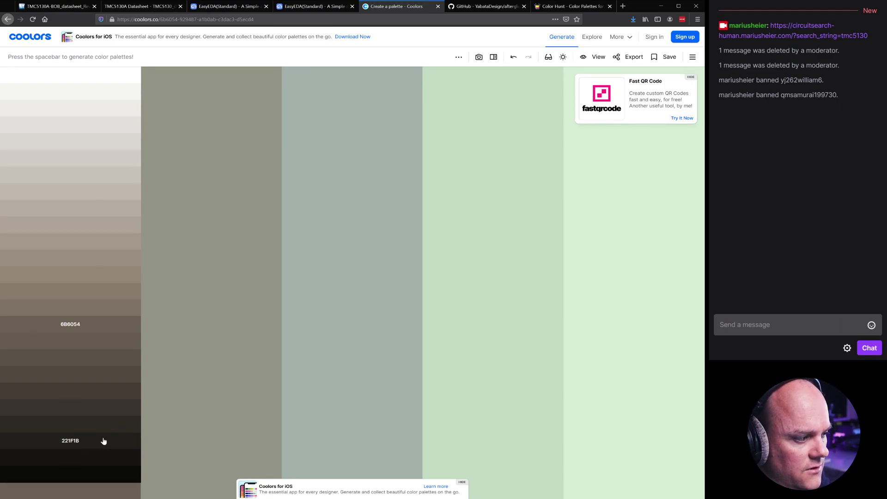
pyautogui.click(100, 408)
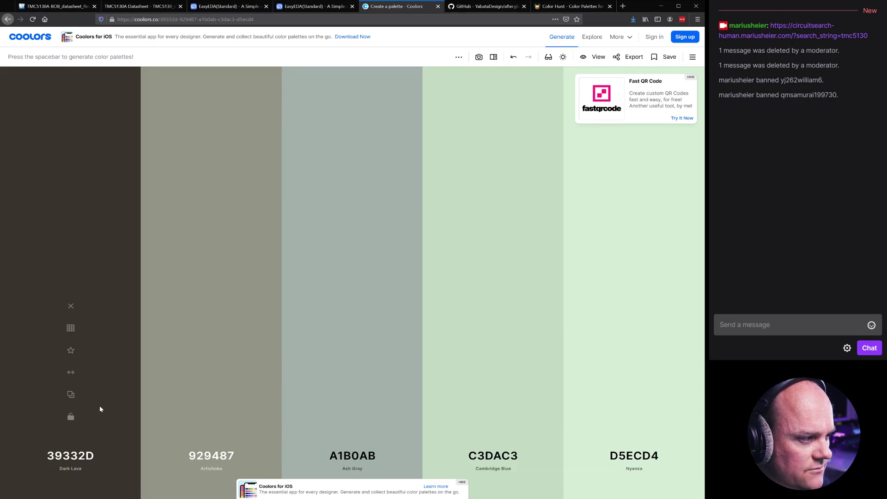
pyautogui.click(70, 417)
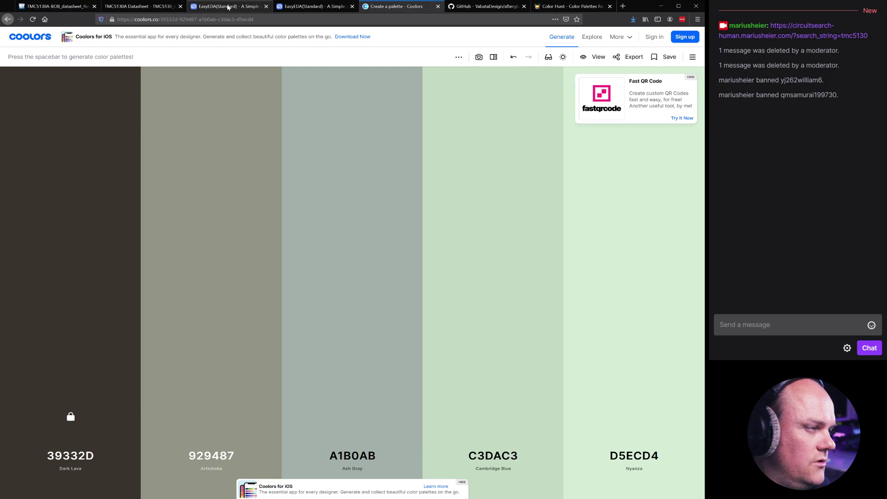
# - Check the Afterglow theme page and the EasyEDA schematic for color reference, and close the Color Hunt tab
pyautogui.click(485, 6)
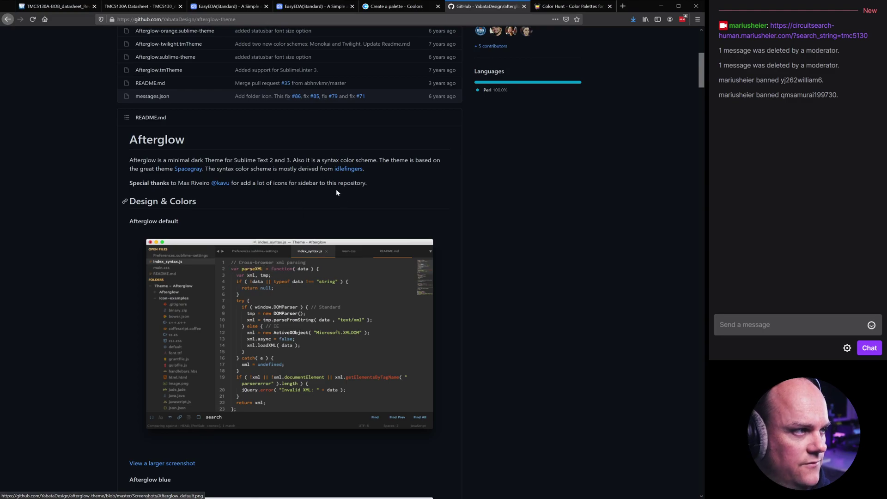
pyautogui.click(210, 7)
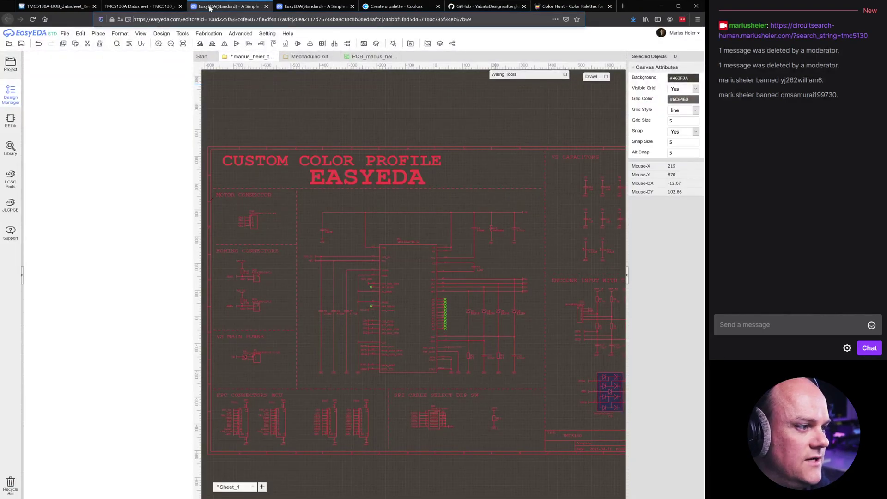
pyautogui.click(267, 33)
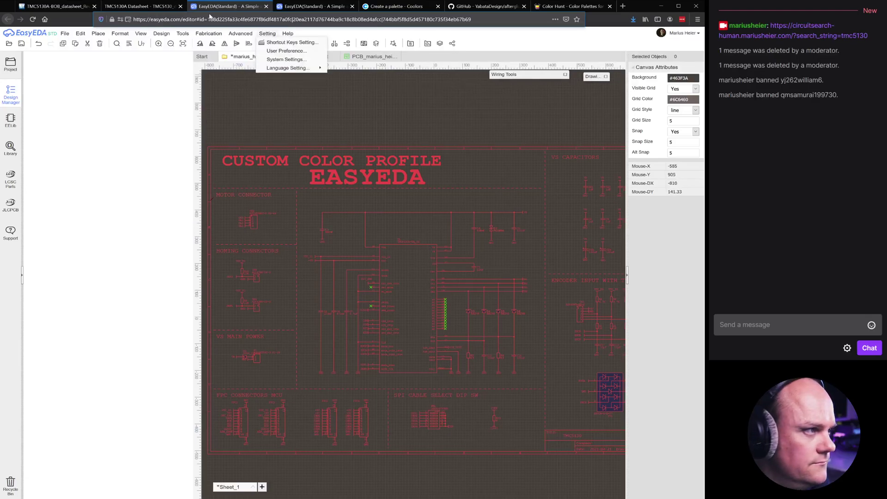
pyautogui.click(490, 6)
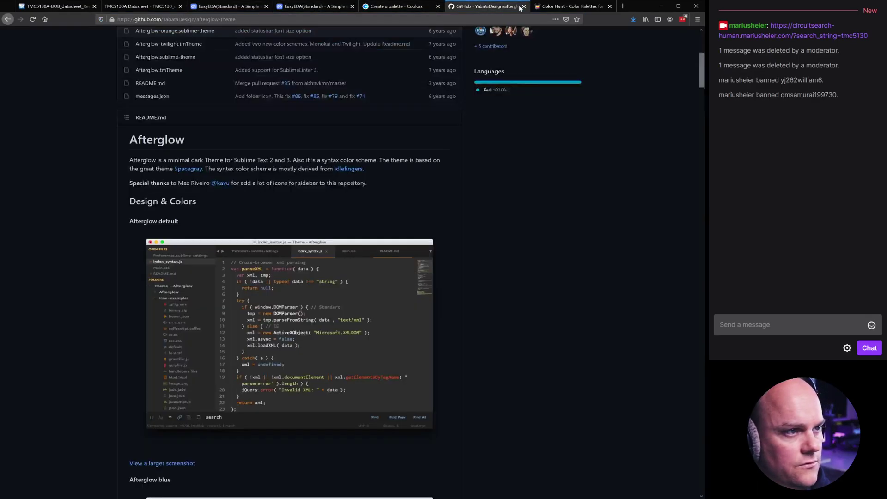
pyautogui.click(544, 7)
pyautogui.click(610, 7)
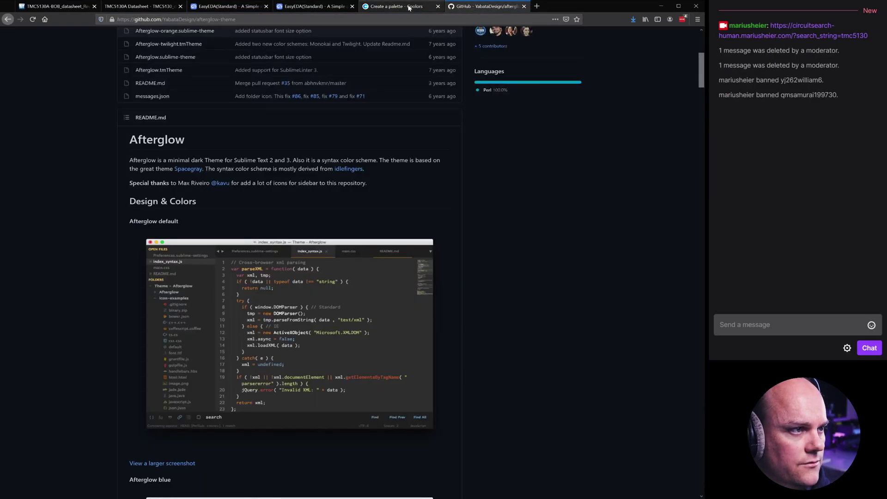
# - Switch to Coolors and generate new palettes around the locked 39332D until getting 9EBC9E, FFCFD2, FFAFC5 and E0479E
pyautogui.click(410, 7)
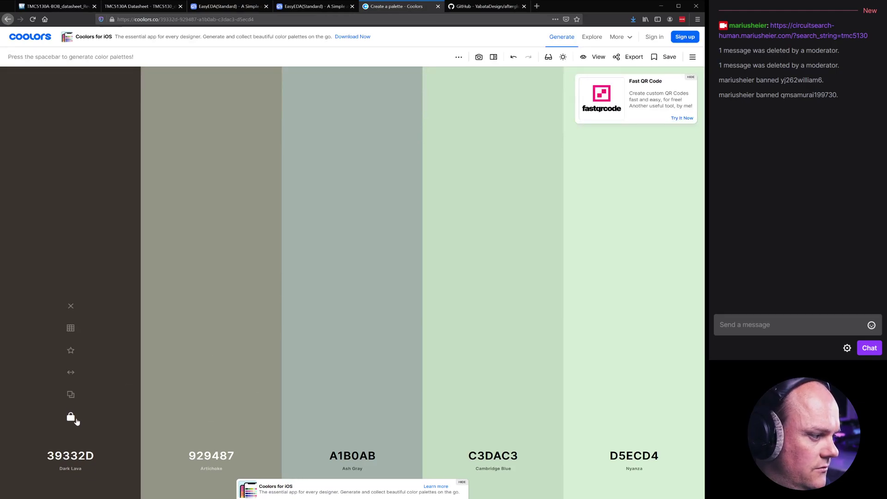
pyautogui.press('space')
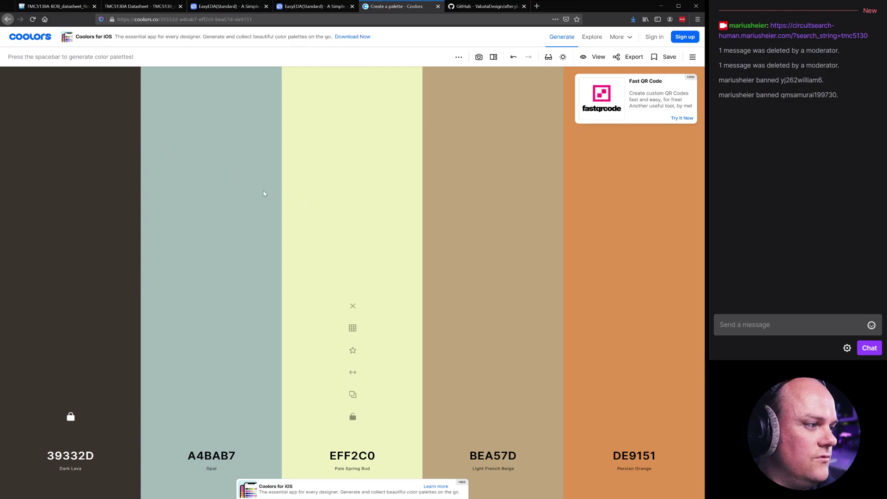
pyautogui.press('space')
pyautogui.press('space')
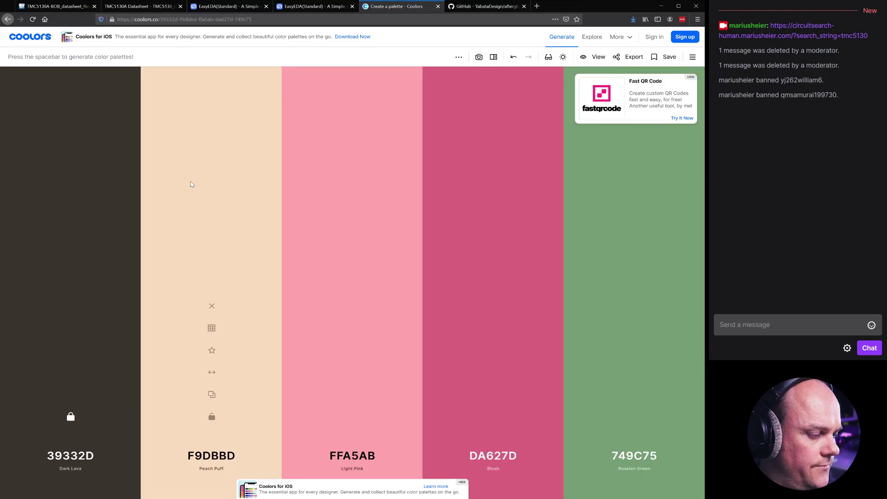
pyautogui.press('space')
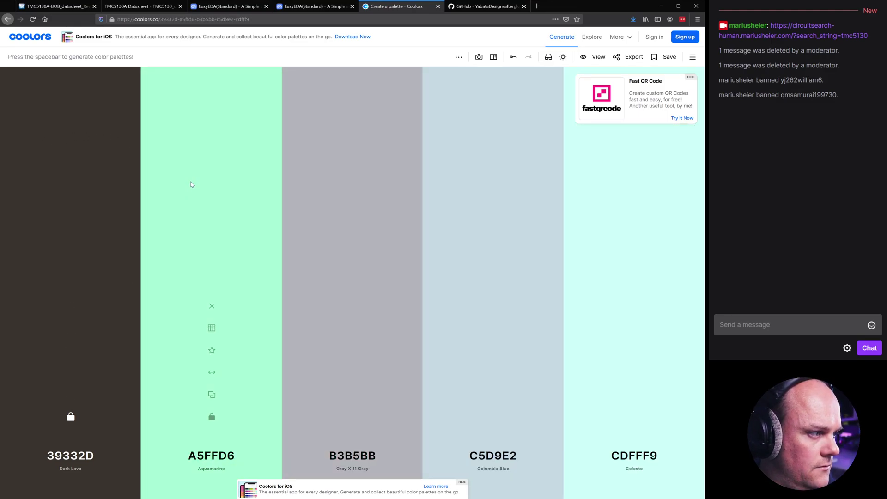
pyautogui.press('space')
pyautogui.press('space')
pyautogui.press('space')
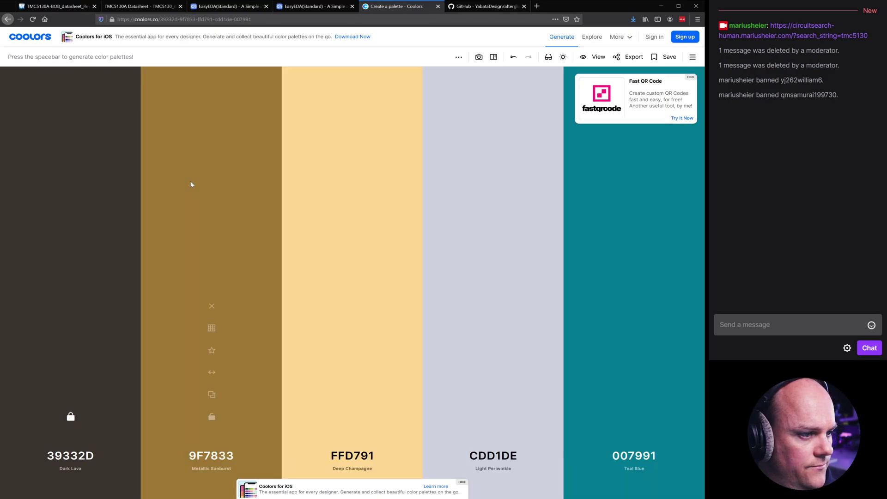
pyautogui.press('space')
pyautogui.press('space')
pyautogui.press('space')
pyautogui.press('space')
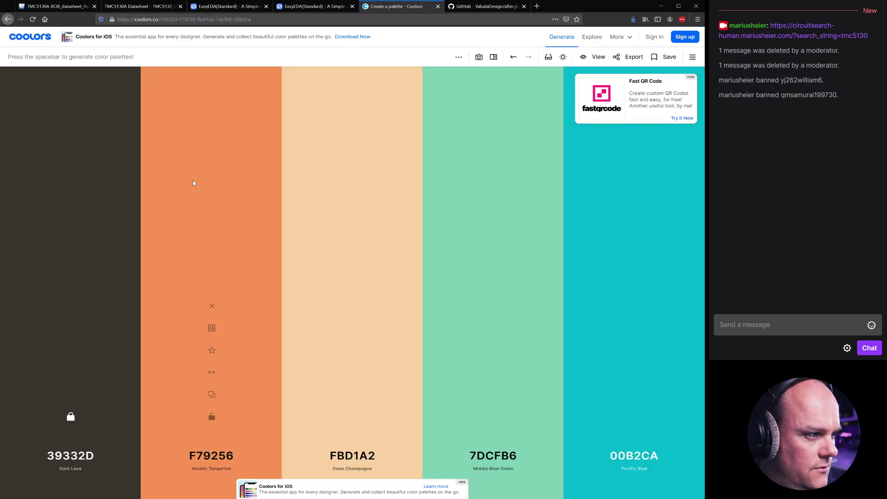
pyautogui.press('space')
pyautogui.press('space')
pyautogui.press('space')
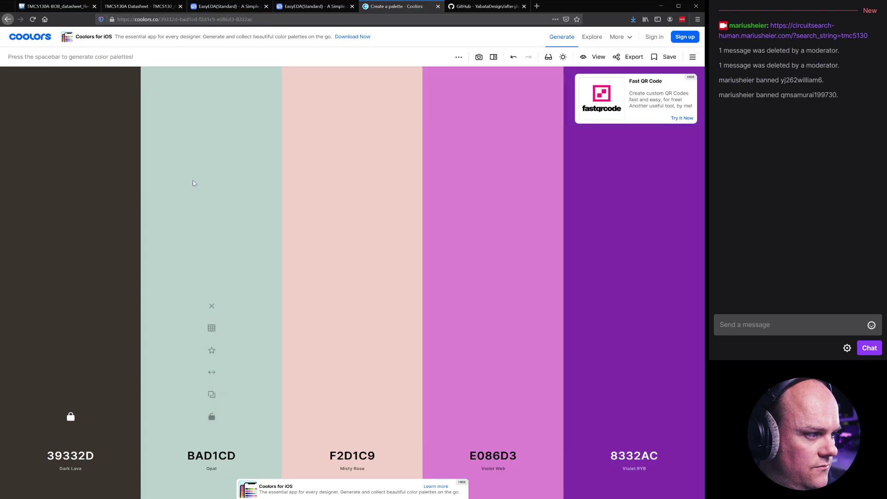
pyautogui.press('space')
pyautogui.press('space')
pyautogui.press('space')
pyautogui.press('space')
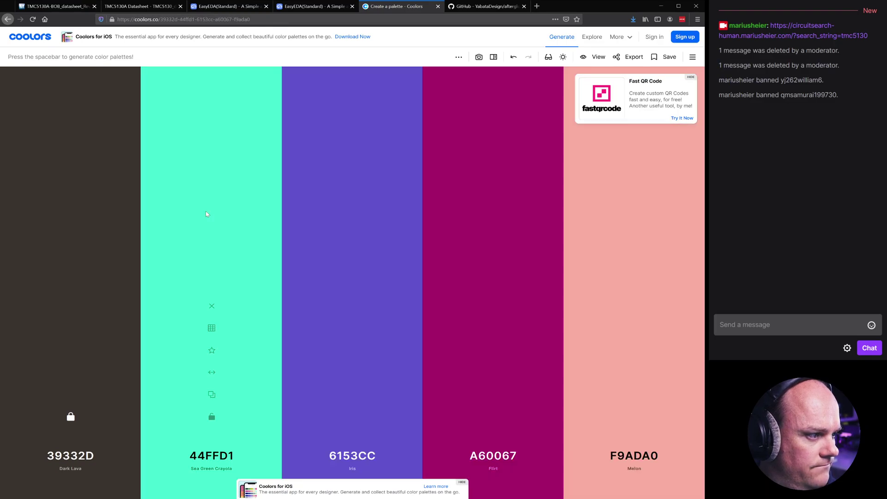
pyautogui.press('space')
pyautogui.press('space')
pyautogui.press('space')
pyautogui.press('space')
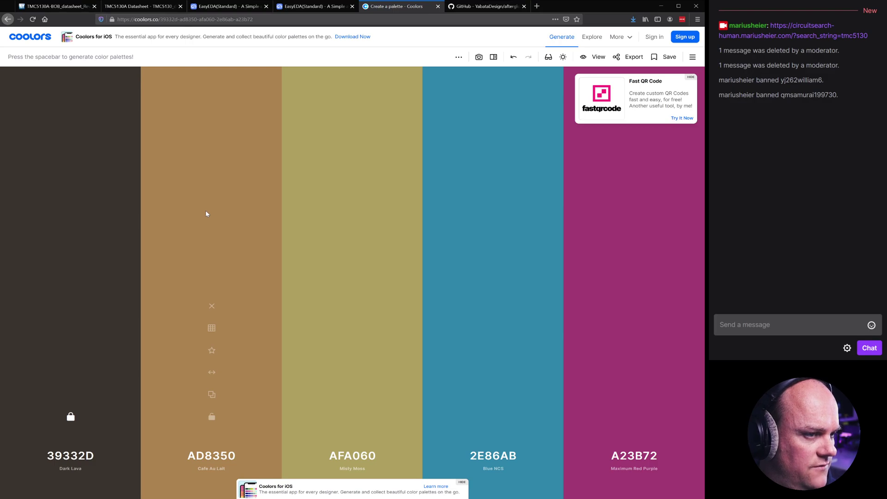
pyautogui.press('space')
pyautogui.press('space')
pyautogui.press('space')
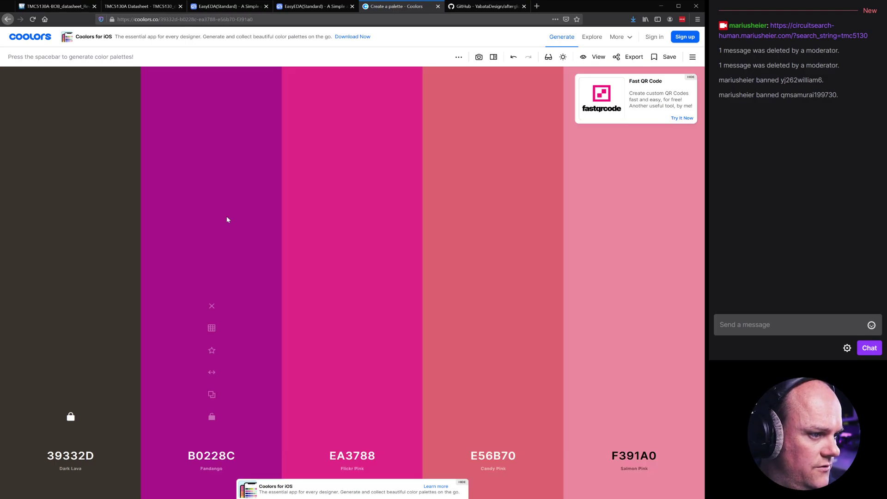
pyautogui.press('space')
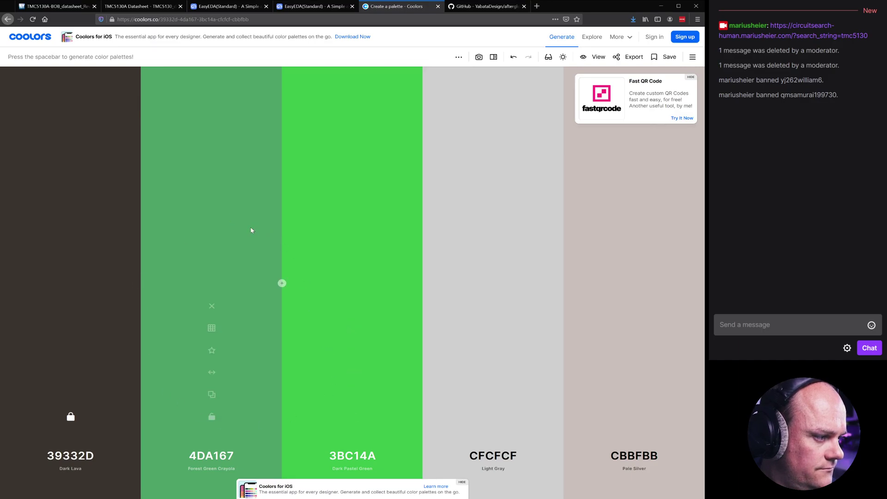
pyautogui.press('space')
pyautogui.press('space')
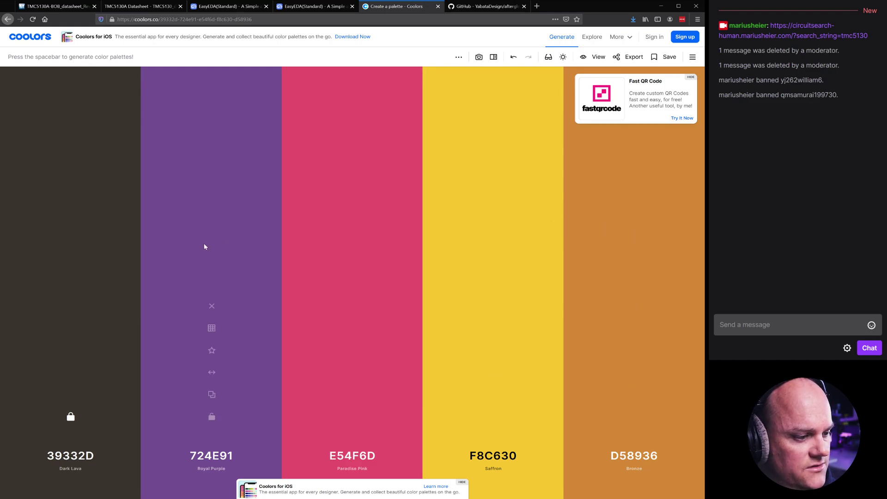
pyautogui.press('space')
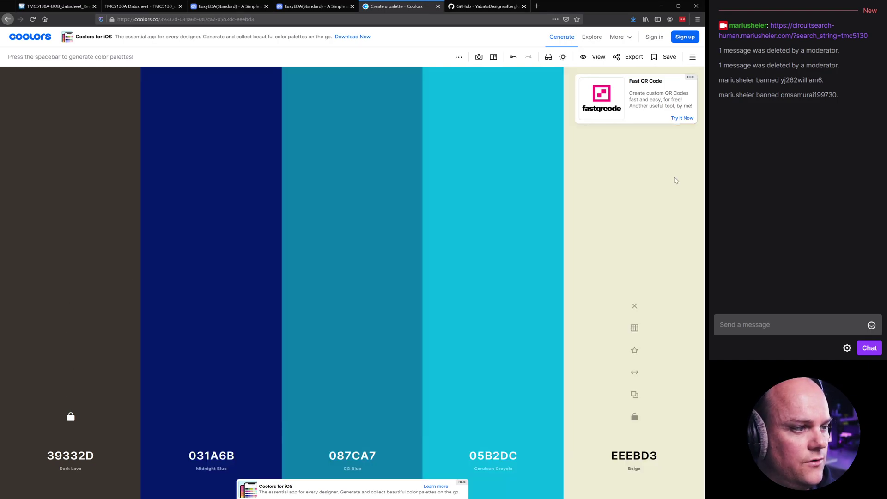
pyautogui.press('space')
pyautogui.press('space')
pyautogui.press('space')
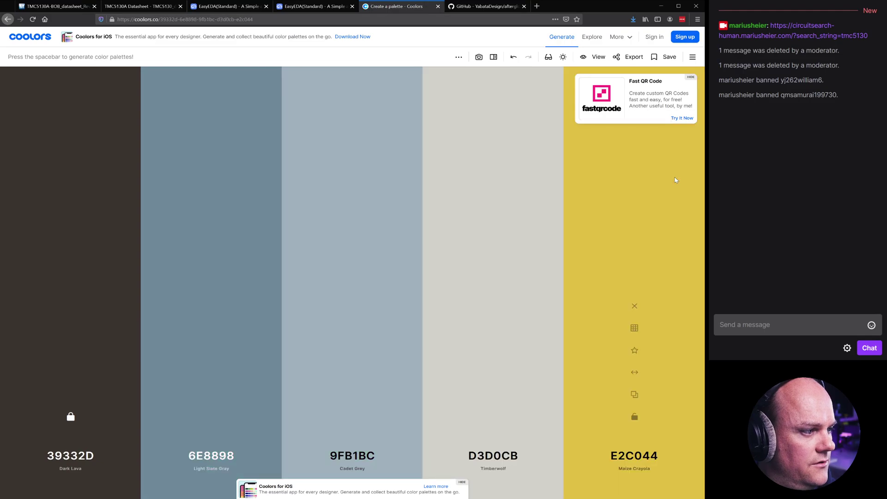
pyautogui.press('space')
pyautogui.press('space')
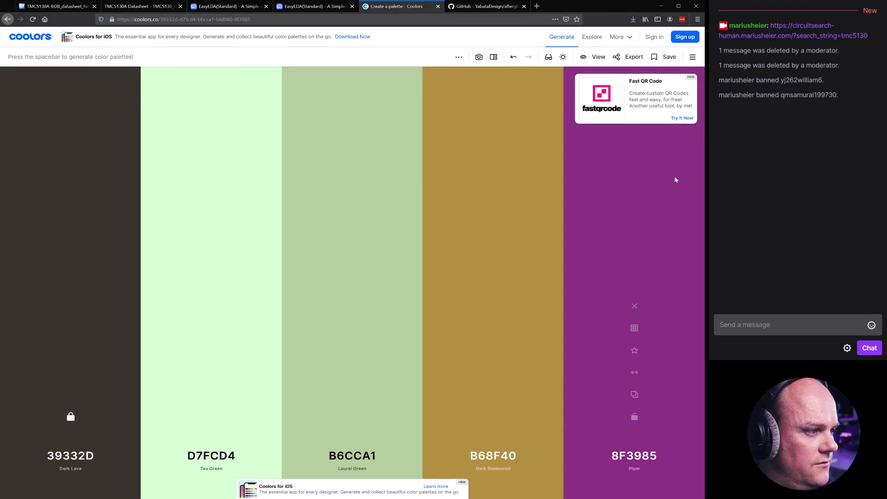
pyautogui.press('space')
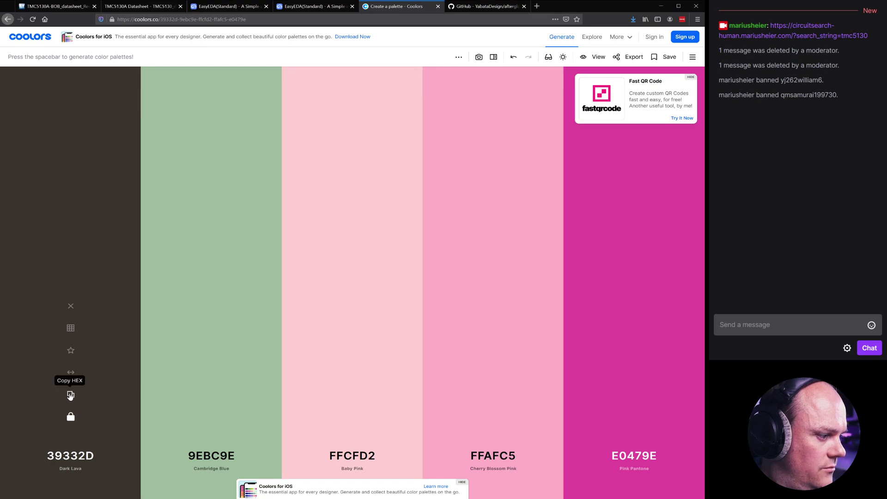
# - Copy the locked first color 39332D into the palette's second color and change that one to its lighter shade 5B5248
pyautogui.click(71, 396)
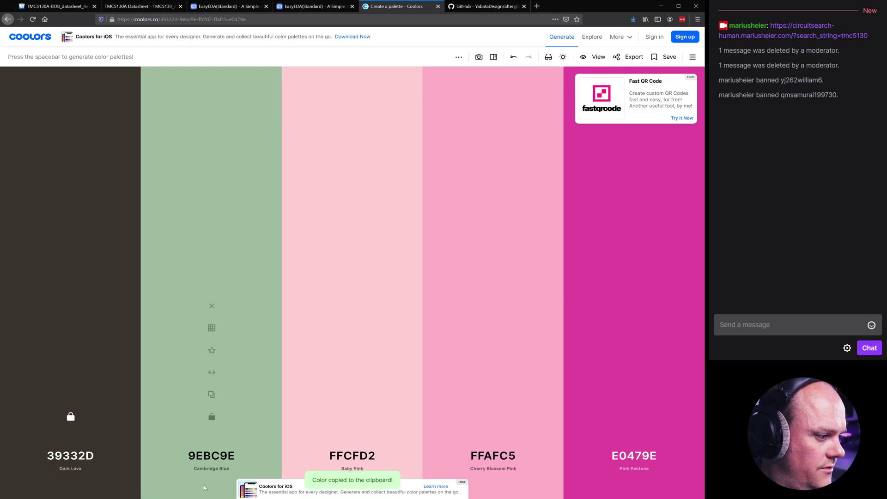
pyautogui.click(206, 457)
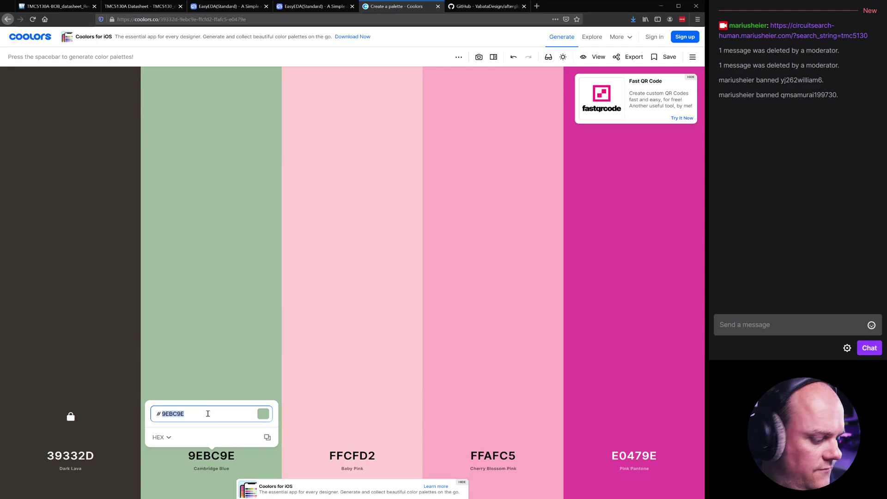
pyautogui.hotkey('ctrl', 'v')
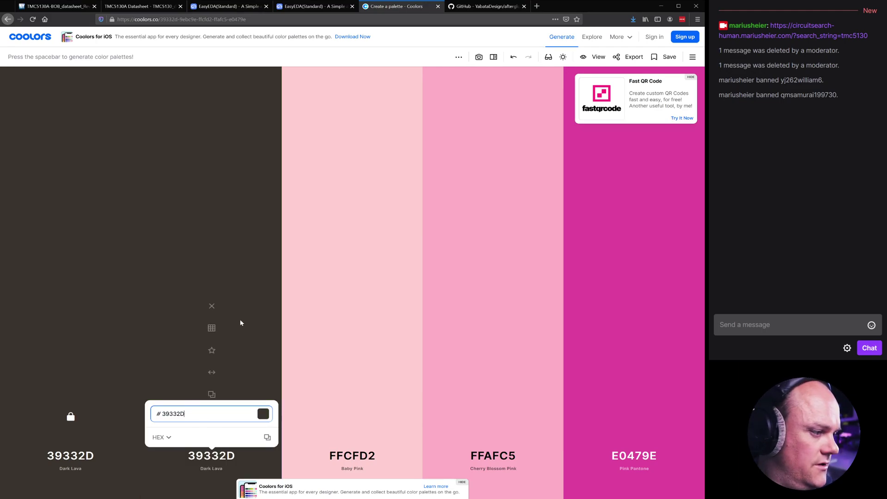
pyautogui.click(254, 345)
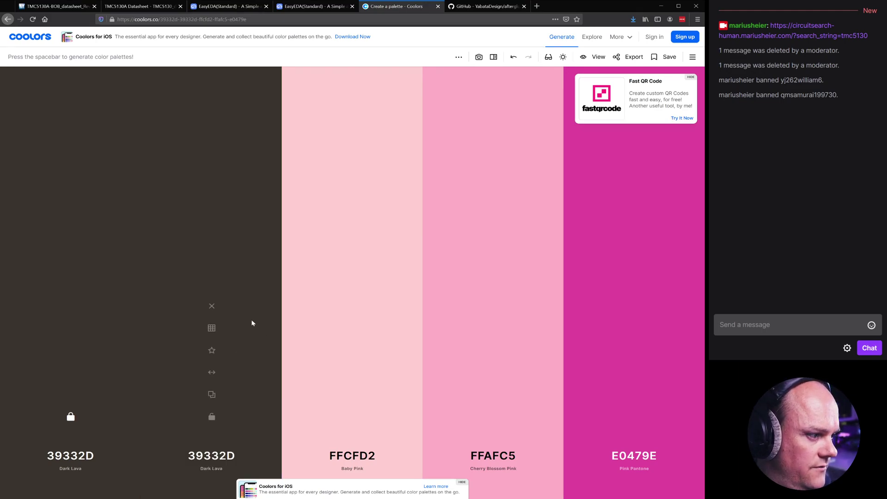
pyautogui.click(211, 329)
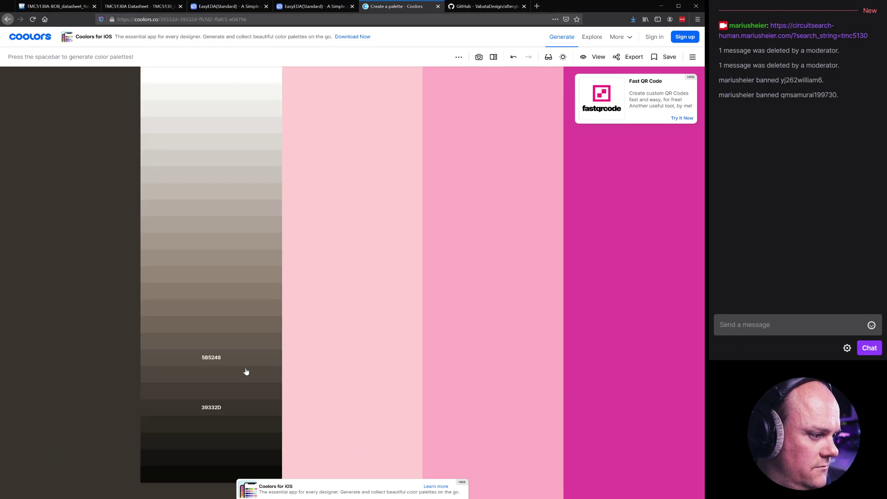
pyautogui.click(213, 360)
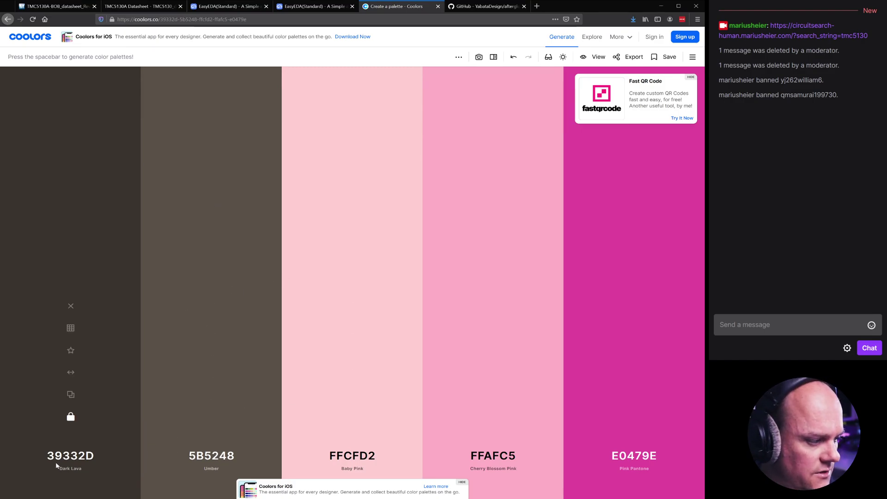
# - Copy the hex code of the palette's first color, 39332D, and open the custom theme's settings in the first EasyEDA tab
pyautogui.click(71, 395)
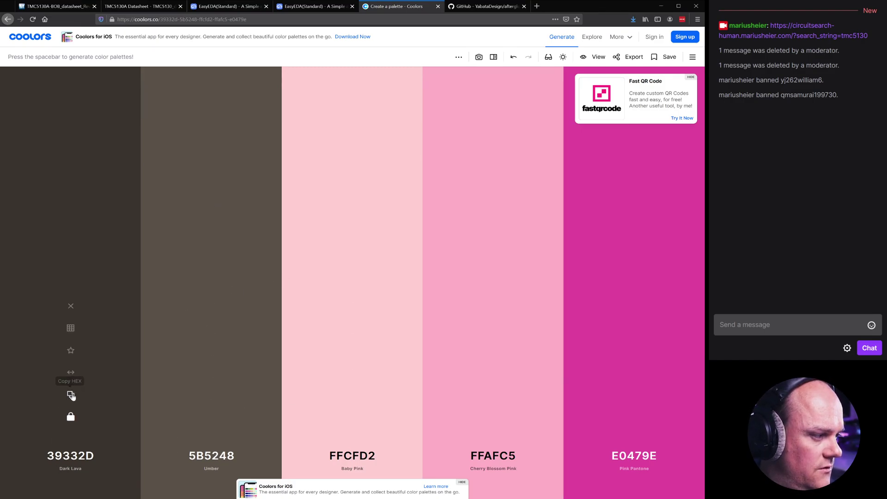
pyautogui.click(246, 9)
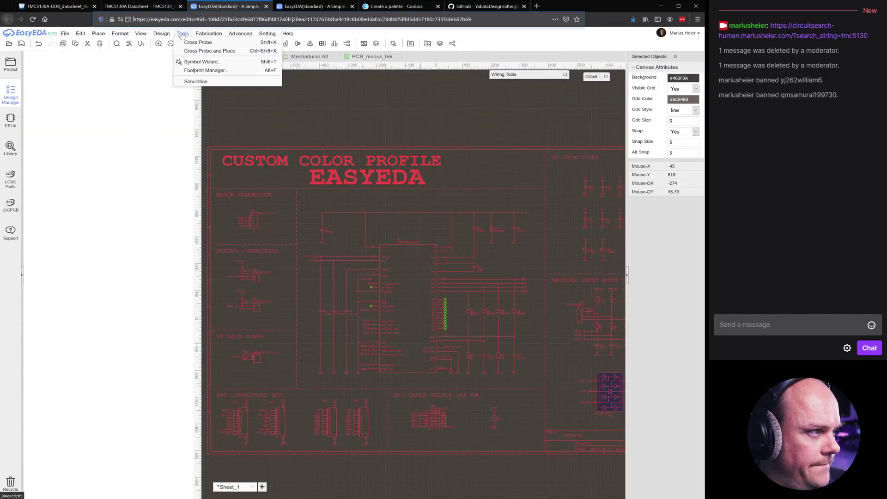
pyautogui.moveTo(140, 35)
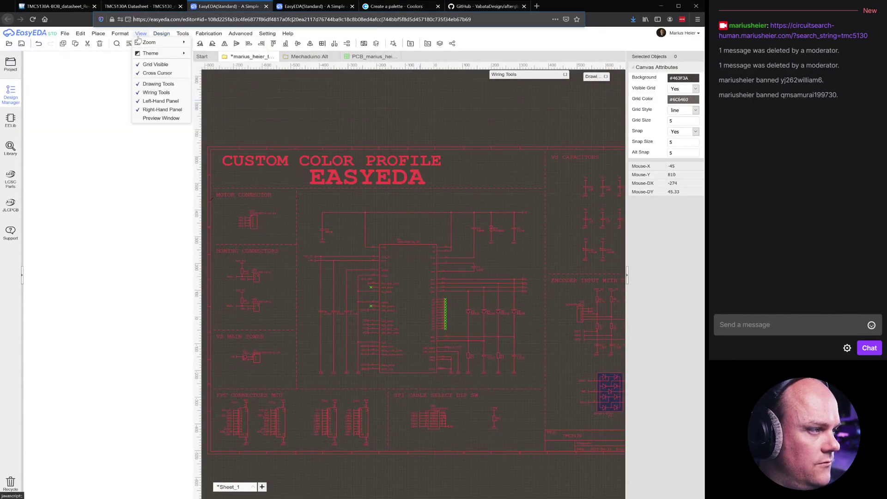
pyautogui.moveTo(153, 53)
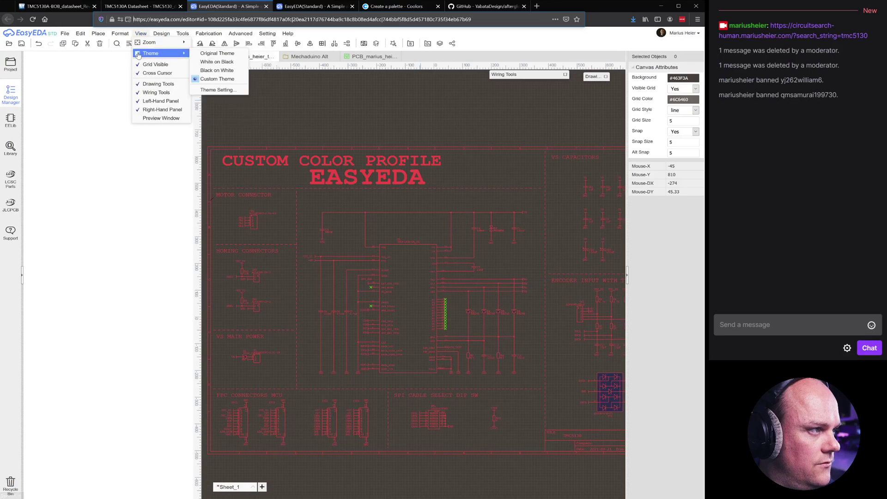
pyautogui.click(215, 90)
# - Set the custom theme's Background color to the copied #39332D
pyautogui.click(314, 180)
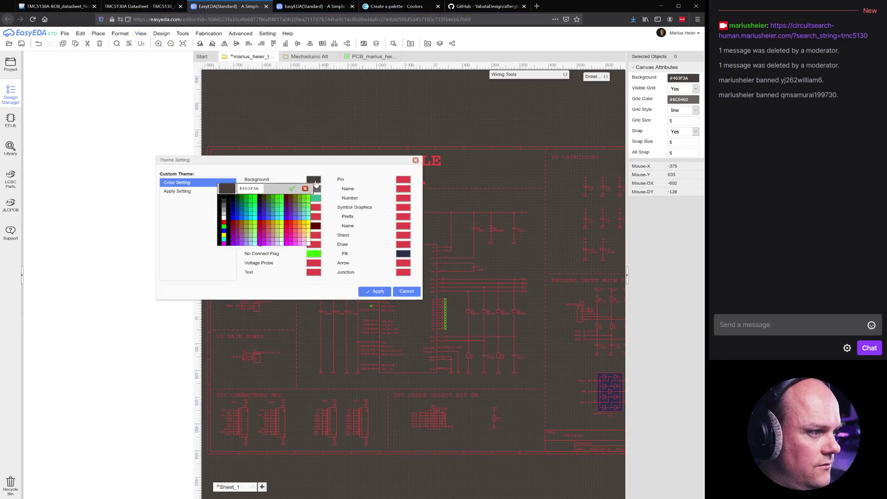
pyautogui.doubleClick(258, 191)
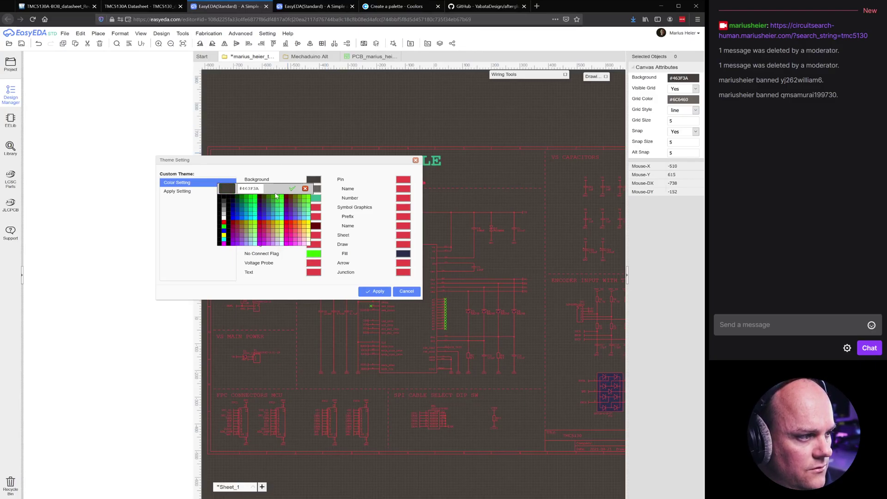
pyautogui.tripleClick(250, 188)
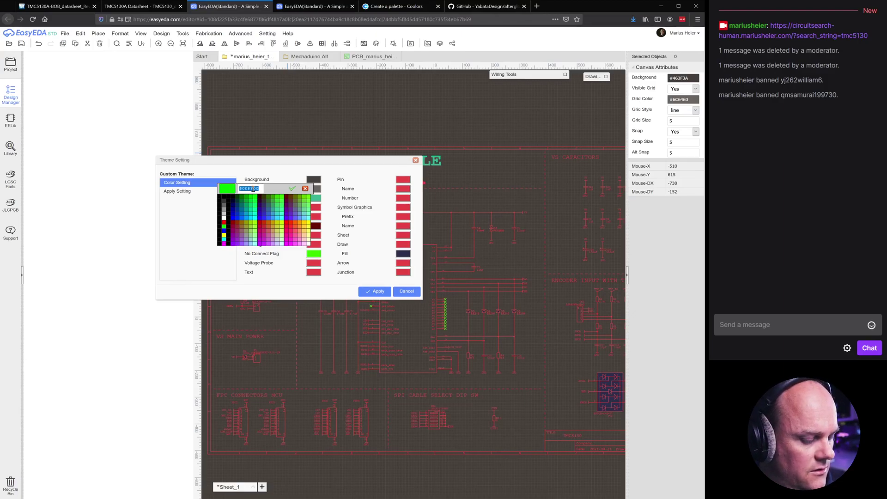
pyautogui.write('#9332D')
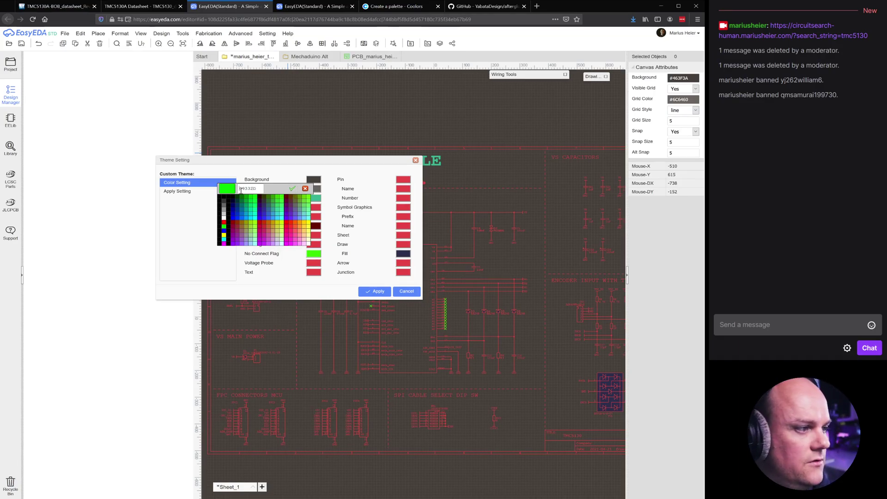
pyautogui.hotkey('ctrl', 'a')
pyautogui.hotkey('ctrl', 'v')
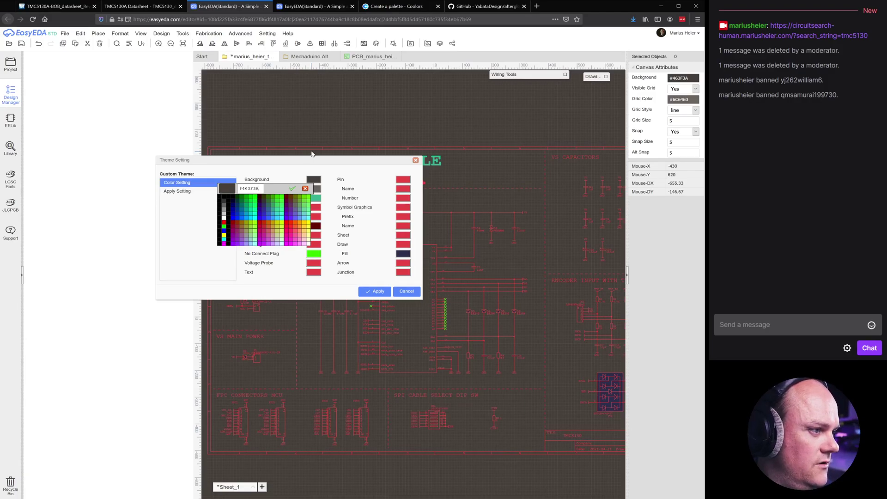
pyautogui.hotkey('ctrl', 'a')
pyautogui.hotkey('ctrl', 'v')
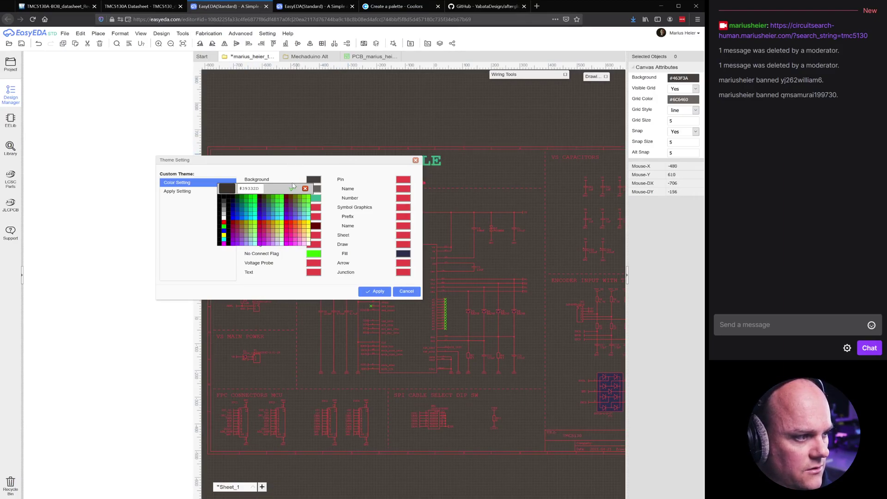
pyautogui.click(291, 188)
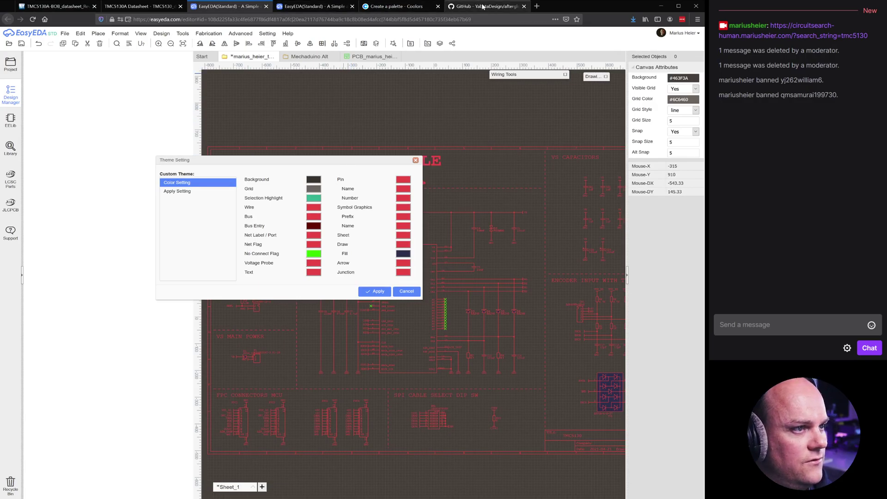
# - Switch to Coolors, copy the hex code of the palette's second color, 5B5248, and return to the first EasyEDA tab
pyautogui.click(394, 6)
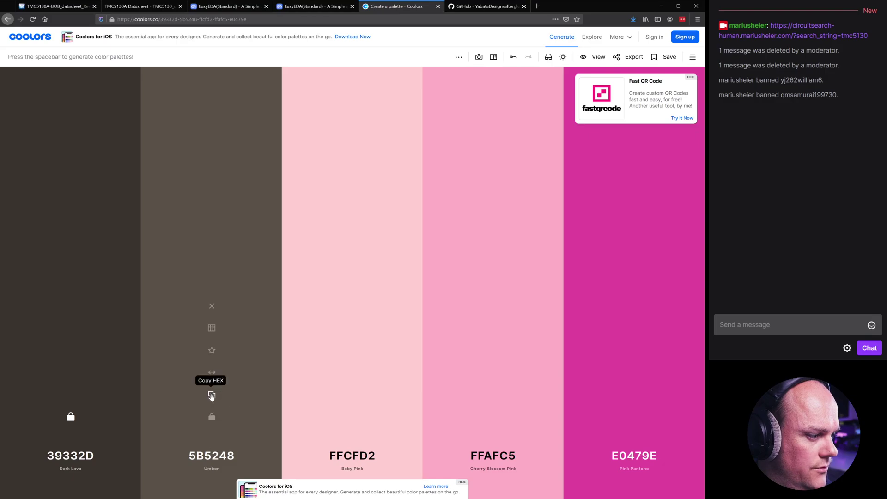
pyautogui.click(212, 395)
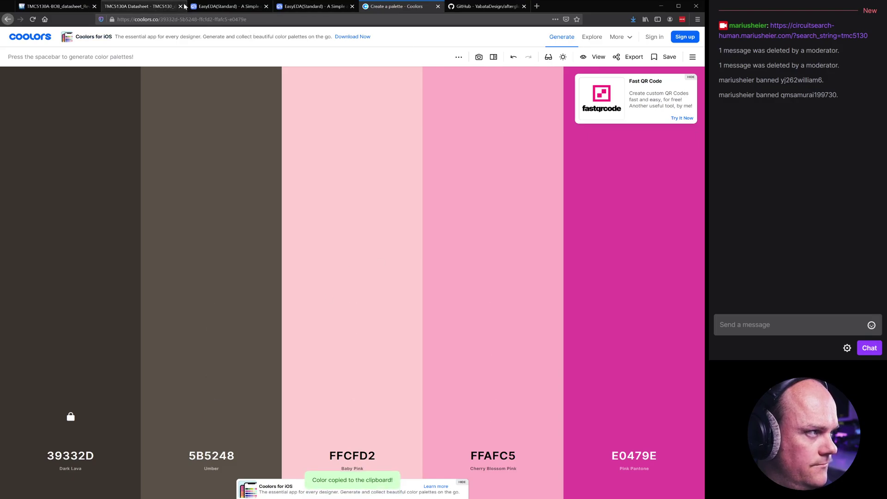
pyautogui.click(235, 7)
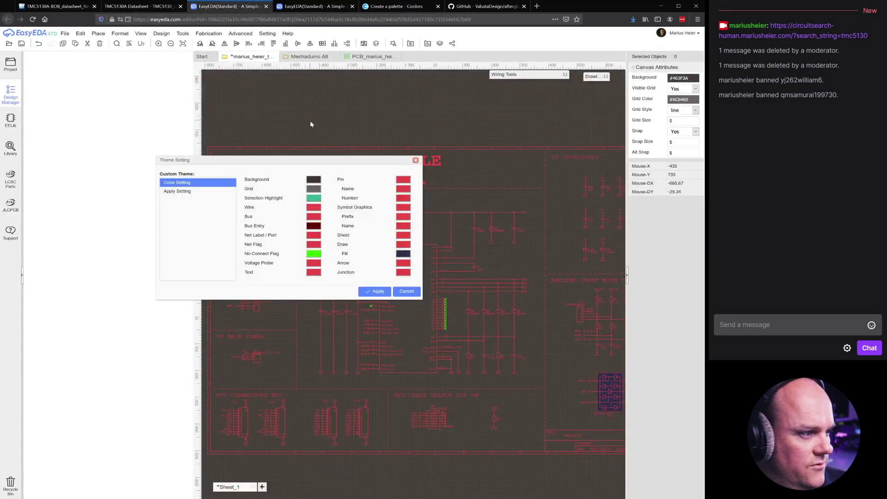
# - Set the custom theme's Grid color to the copied #5B5248 and apply the theme settings
pyautogui.click(314, 188)
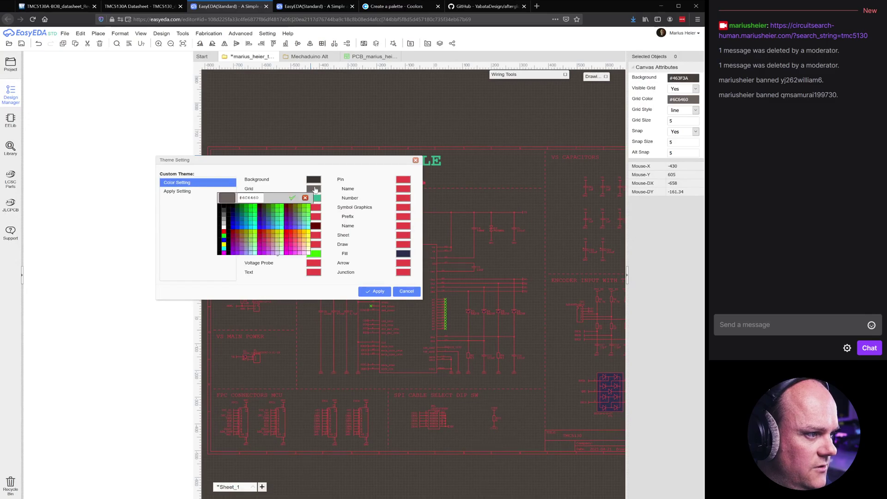
pyautogui.tripleClick(255, 196)
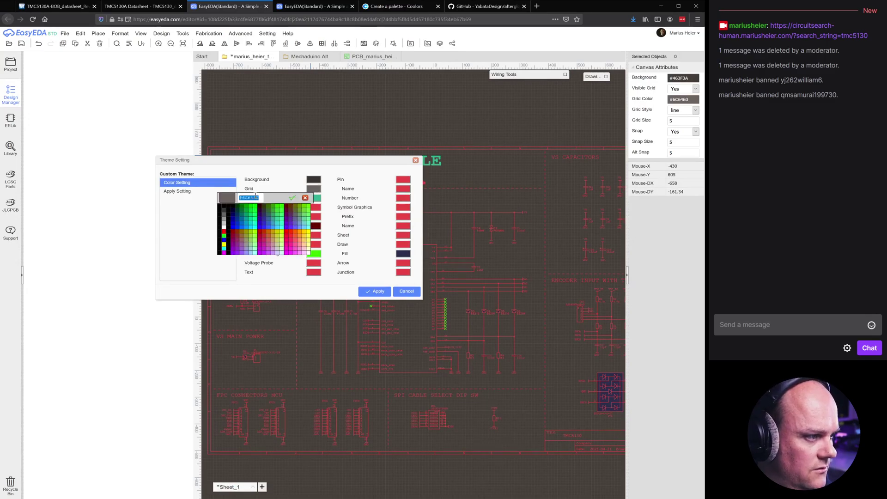
pyautogui.hotkey('ctrl', 'v')
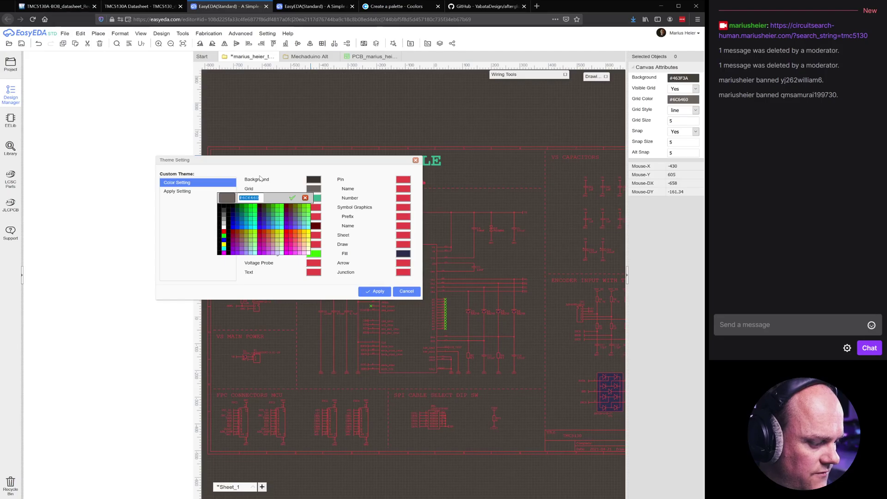
pyautogui.hotkey('ctrl', 'v')
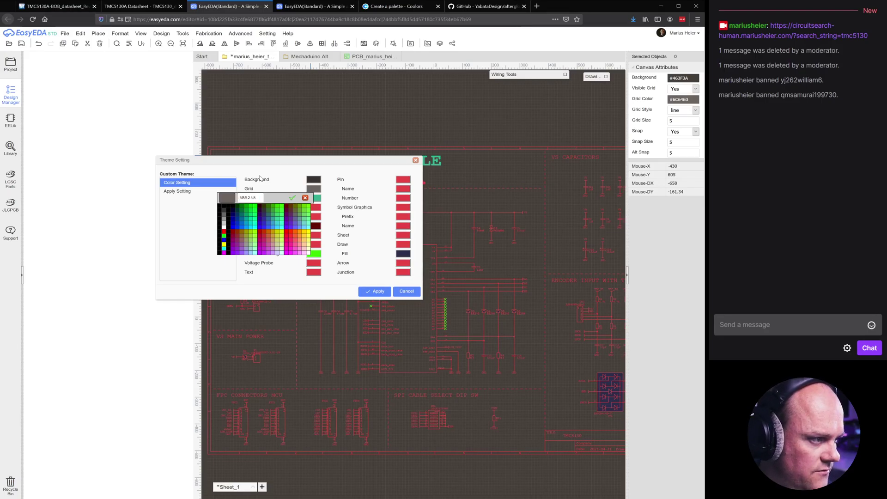
pyautogui.press('Home')
pyautogui.write('#')
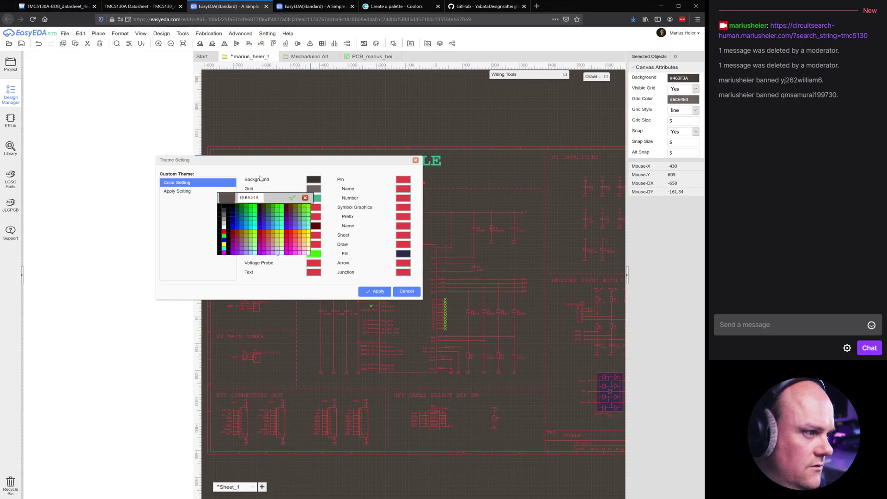
pyautogui.click(293, 198)
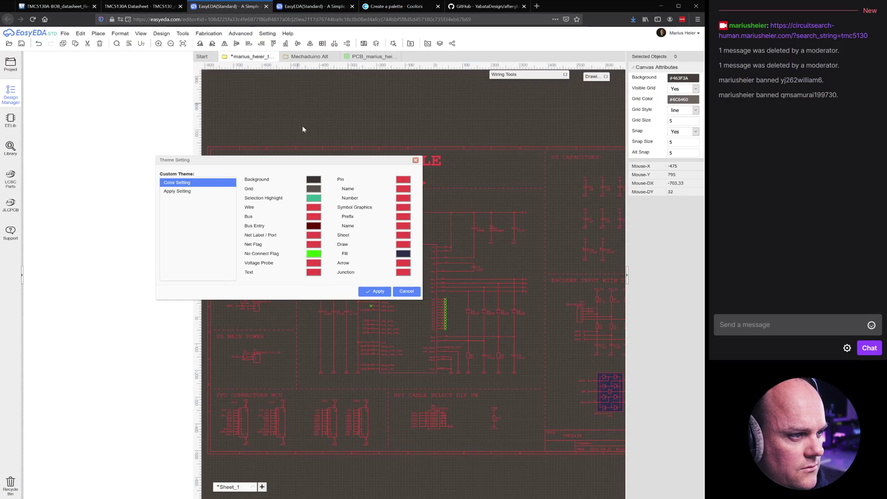
pyautogui.click(375, 291)
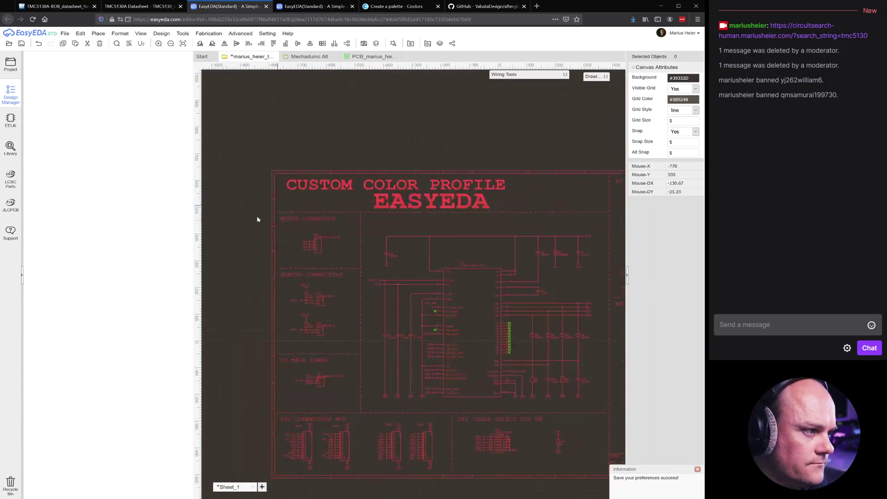
# - Examine the new background and grid colors across the schematic, both close up and from farther out
pyautogui.scroll(4, 273, 253)
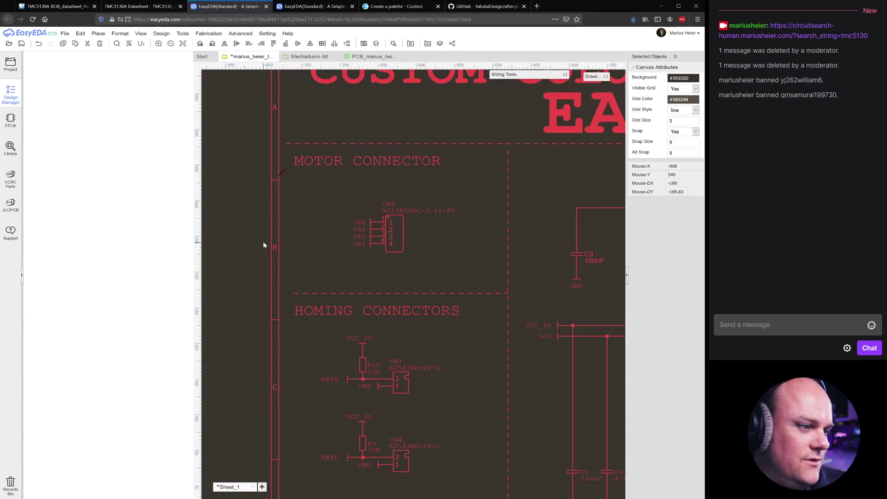
pyautogui.scroll(1, 264, 244)
pyautogui.scroll(-3, 352, 258)
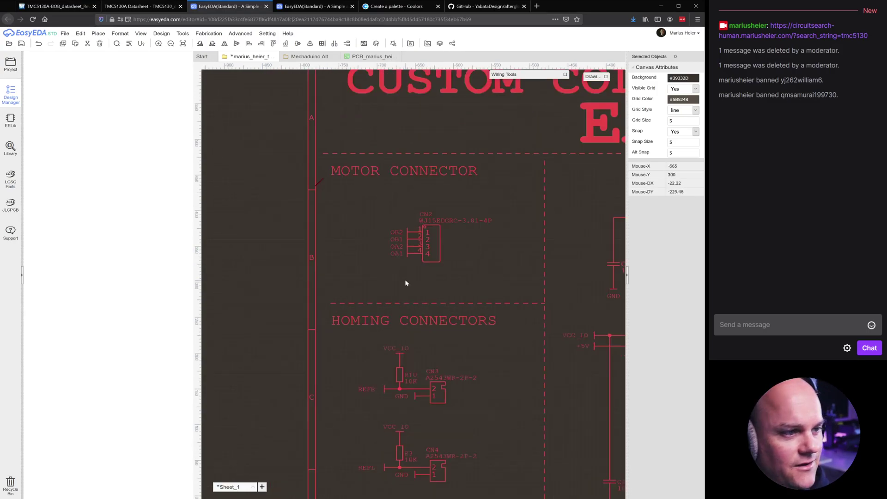
pyautogui.scroll(-1, 420, 223)
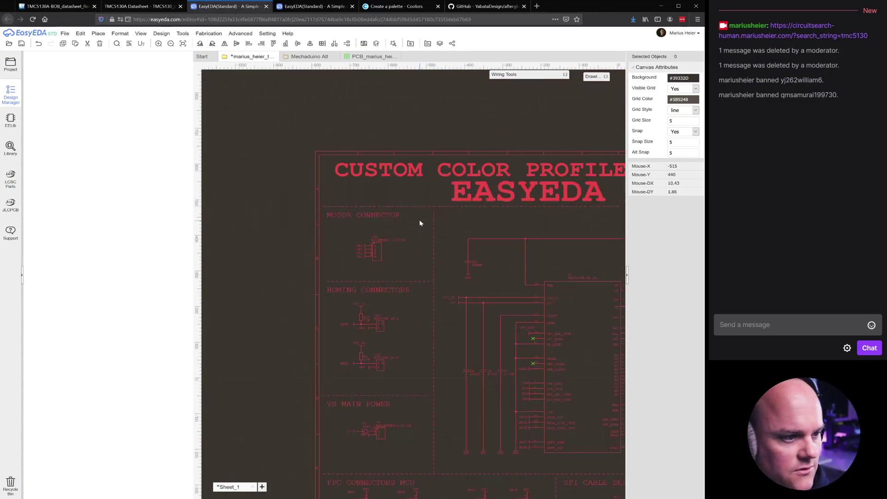
pyautogui.moveTo(496, 208); pyautogui.dragTo(411, 185, button='right')
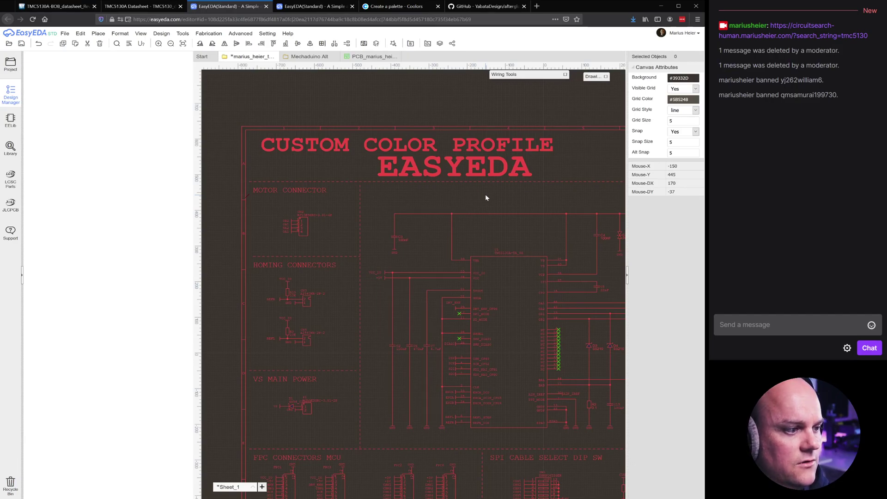
pyautogui.scroll(-1, 486, 198)
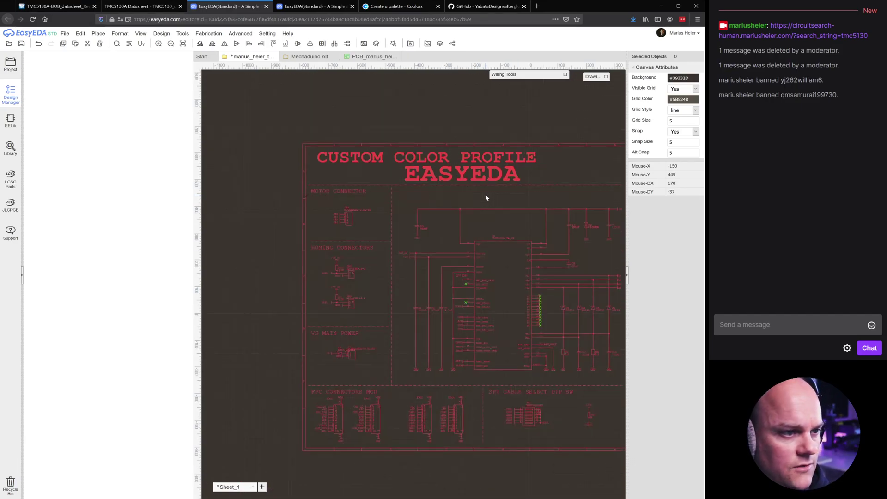
pyautogui.moveTo(520, 192); pyautogui.dragTo(462, 182, button='right')
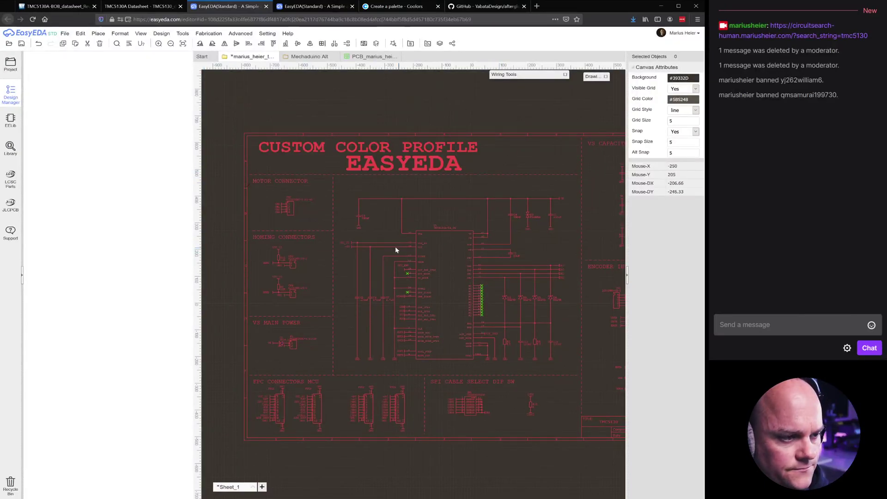
pyautogui.moveTo(546, 241); pyautogui.dragTo(491, 242, button='right')
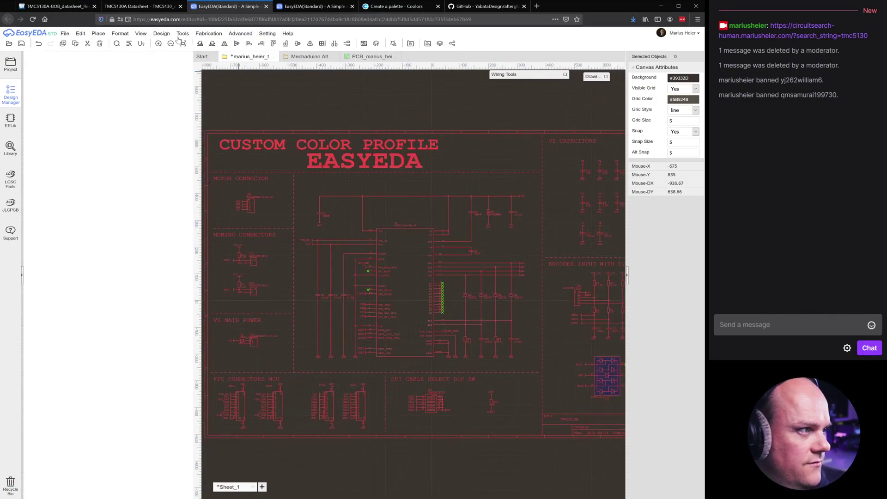
# - Reopen the custom theme's settings, set the Pin color to #5B5248 and apply the change
pyautogui.moveTo(141, 33)
pyautogui.moveTo(150, 53)
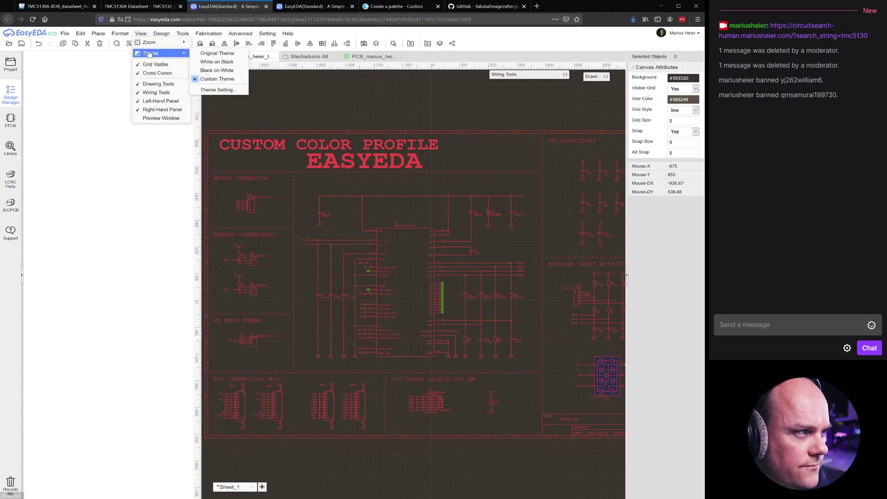
pyautogui.click(216, 90)
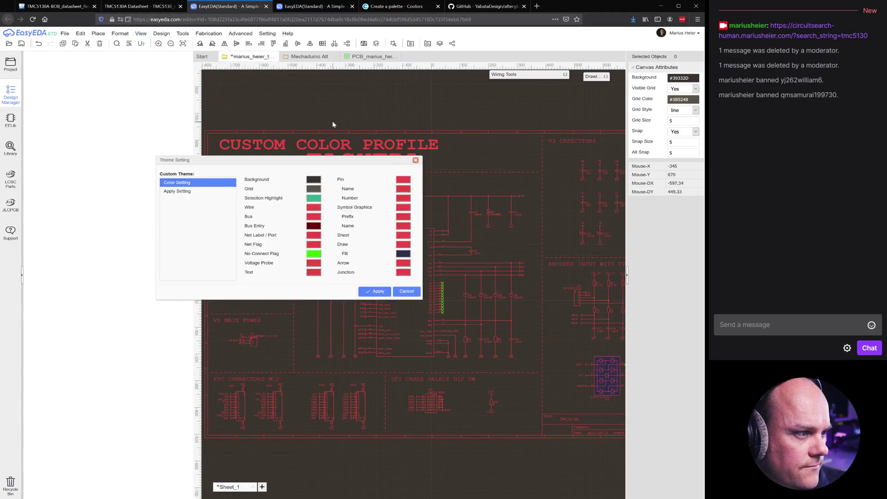
pyautogui.click(403, 182)
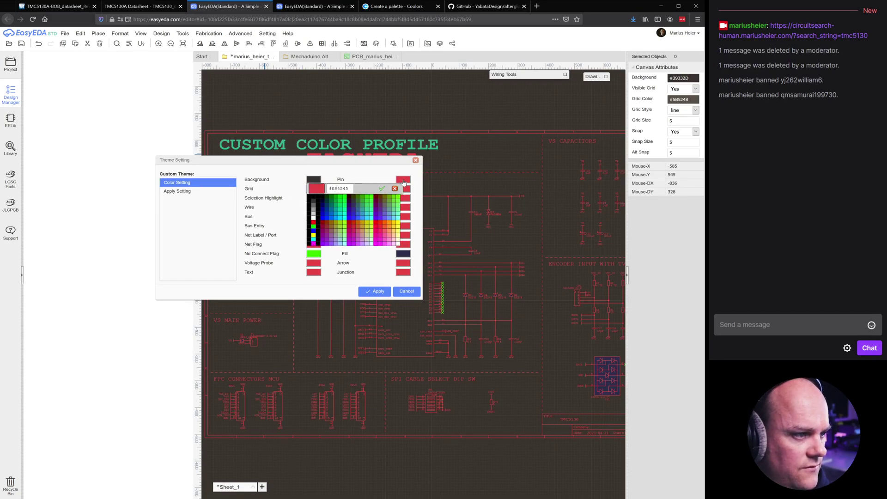
pyautogui.doubleClick(342, 188)
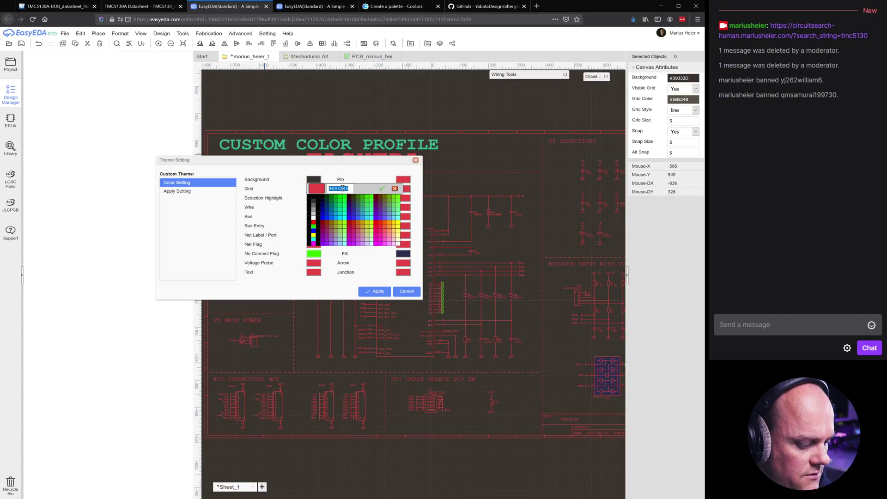
pyautogui.write('#E84545')
pyautogui.press('BackSpace')
pyautogui.press('BackSpace')
pyautogui.press('BackSpace')
pyautogui.press('BackSpace')
pyautogui.press('BackSpace')
pyautogui.press('BackSpace')
pyautogui.write('5B5248')
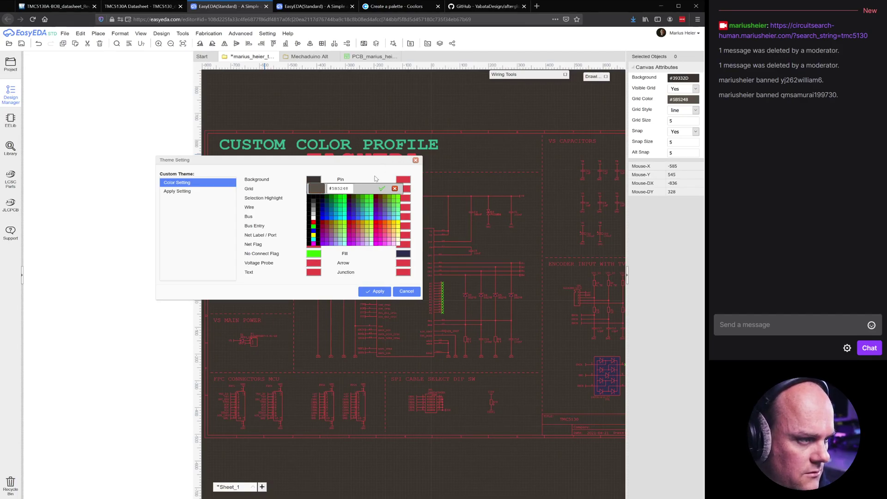
pyautogui.press('Return')
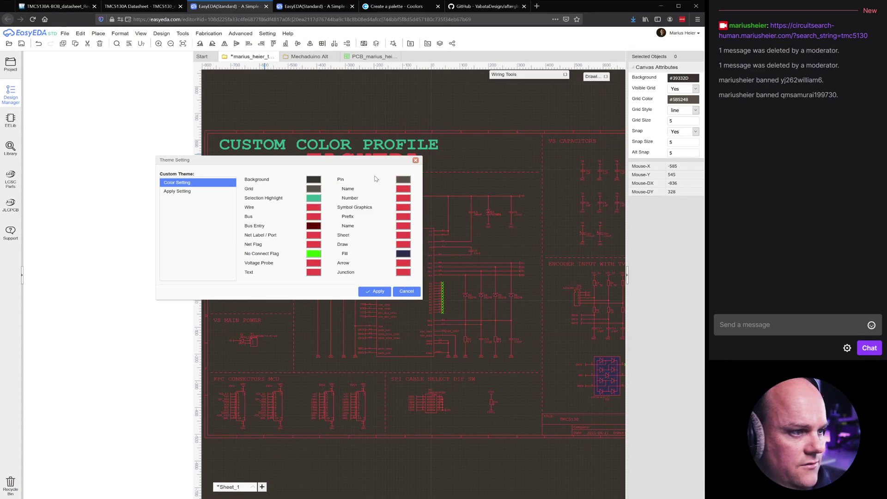
pyautogui.click(378, 291)
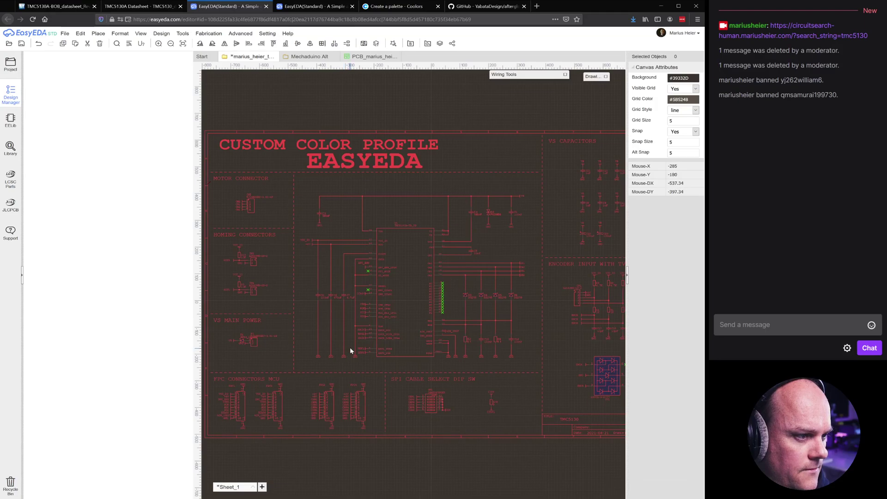
# - Check the pins of the TMC5130A chip, then set the custom theme's Text color to #5B5248 and apply it
pyautogui.scroll(5, 359, 234)
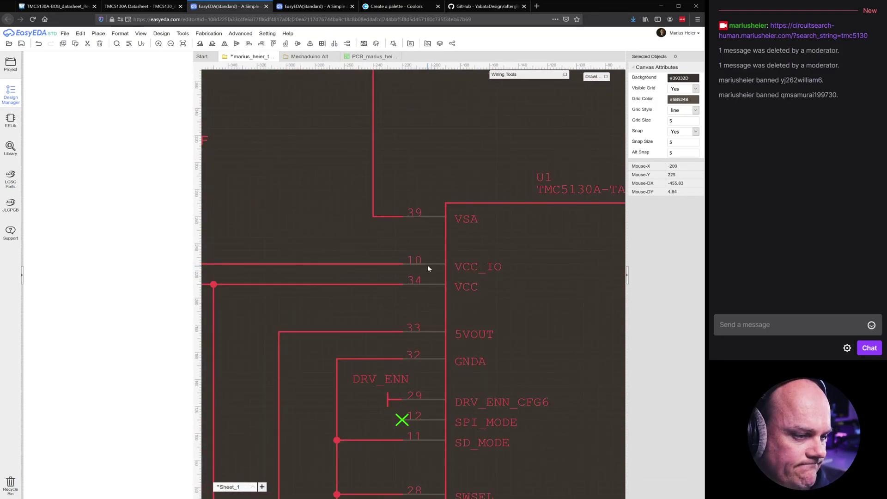
pyautogui.scroll(-3, 428, 268)
pyautogui.click(209, 33)
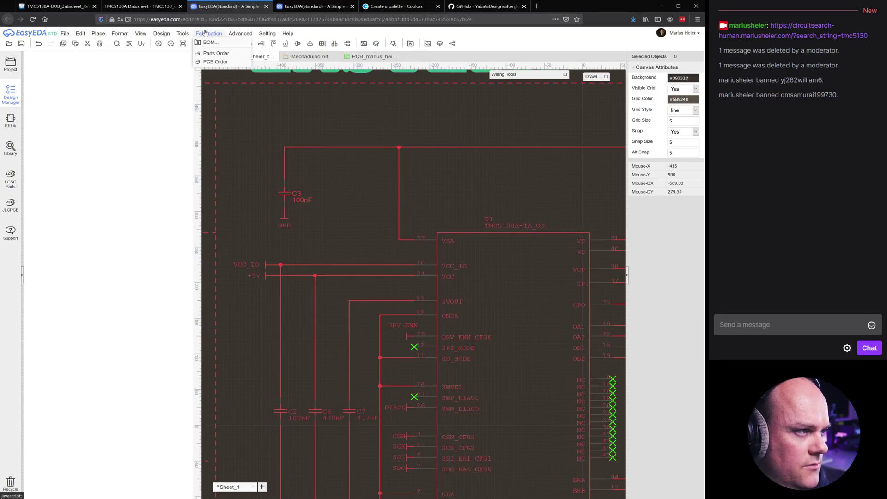
pyautogui.moveTo(140, 34)
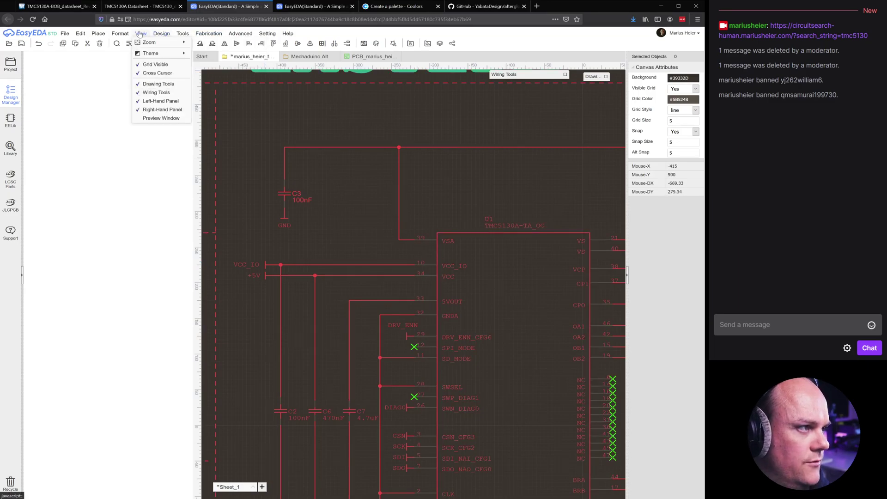
pyautogui.moveTo(154, 54)
pyautogui.click(212, 91)
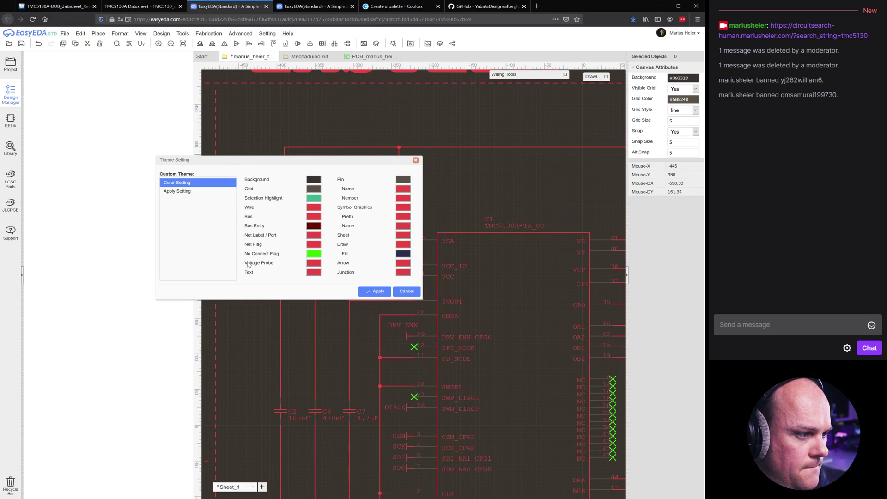
pyautogui.click(310, 273)
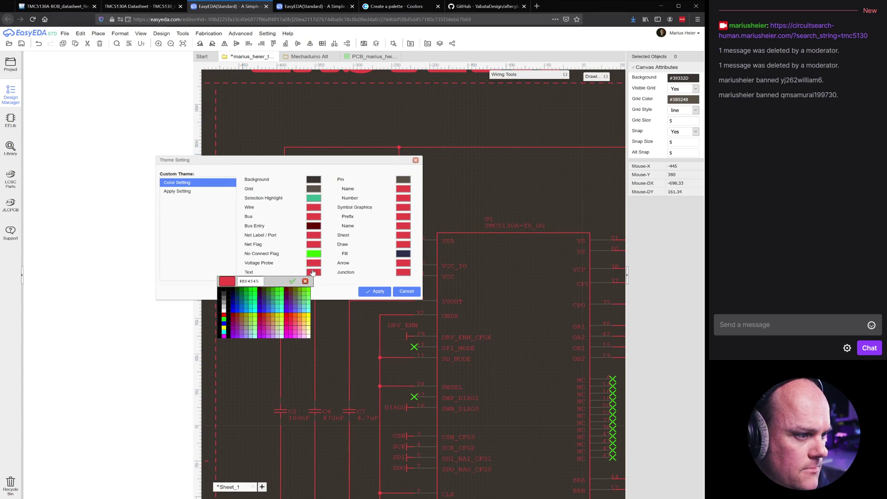
pyautogui.tripleClick(253, 280)
pyautogui.write('#')
pyautogui.write('5B5248')
pyautogui.press('Return')
pyautogui.press('Return')
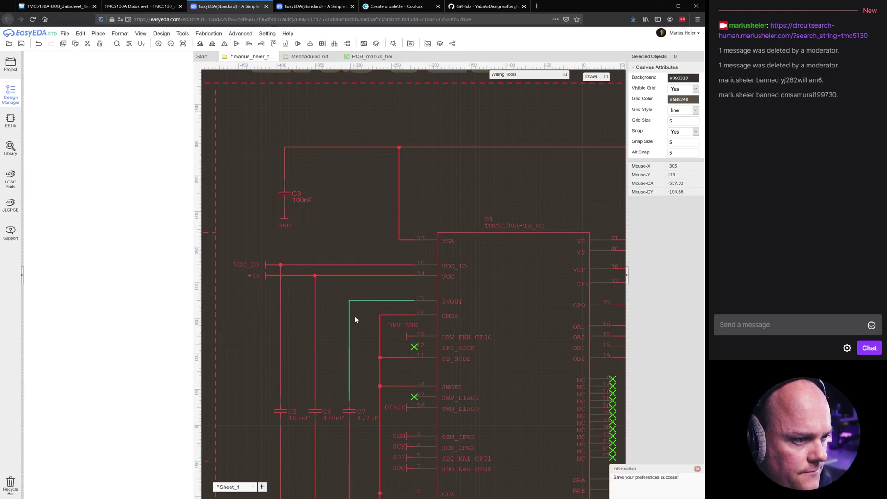
# - Set the custom theme's Net Label / Port color to #5B5248 and apply the theme settings
pyautogui.scroll(-2, 350, 232)
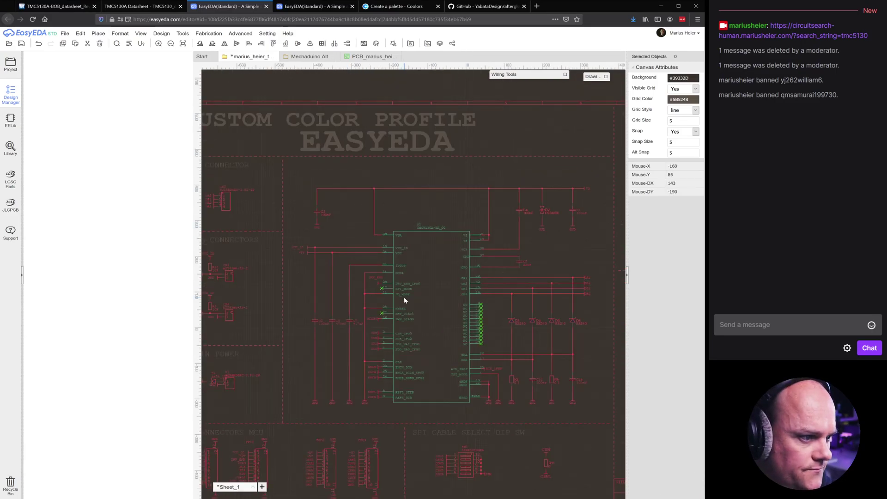
pyautogui.click(267, 33)
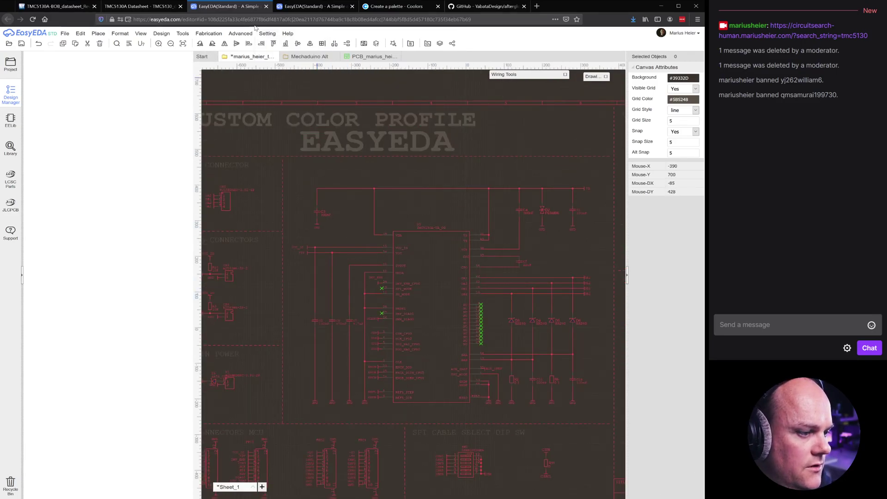
pyautogui.moveTo(164, 37)
pyautogui.moveTo(153, 53)
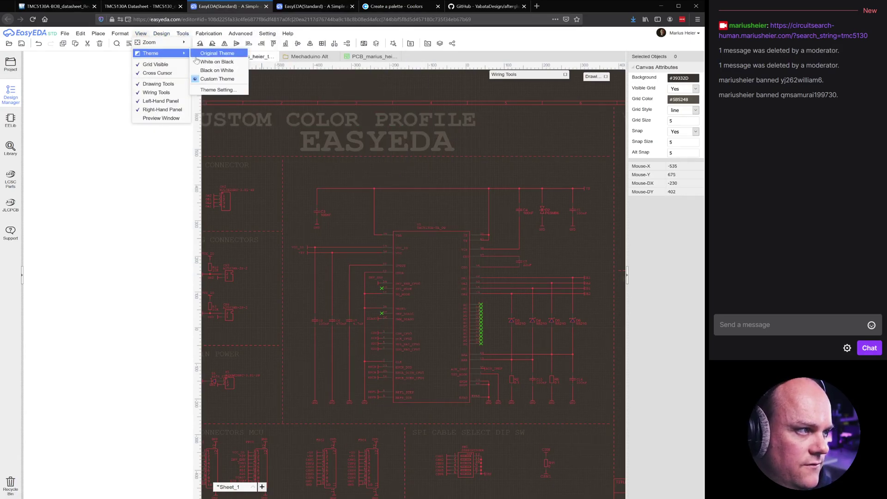
pyautogui.click(217, 89)
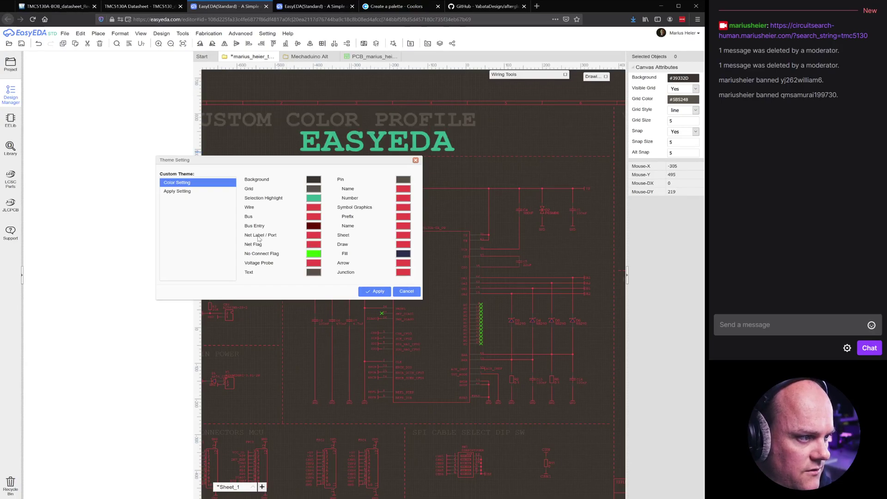
pyautogui.click(314, 236)
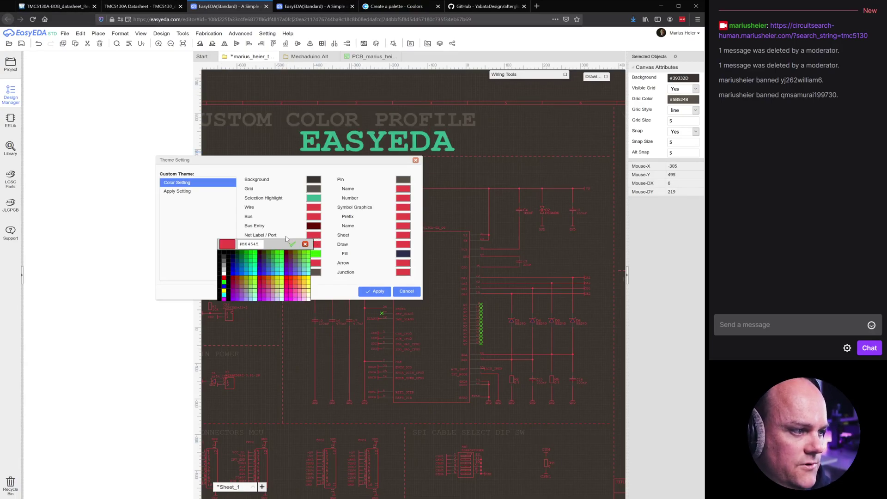
pyautogui.tripleClick(259, 244)
pyautogui.write('5B5248')
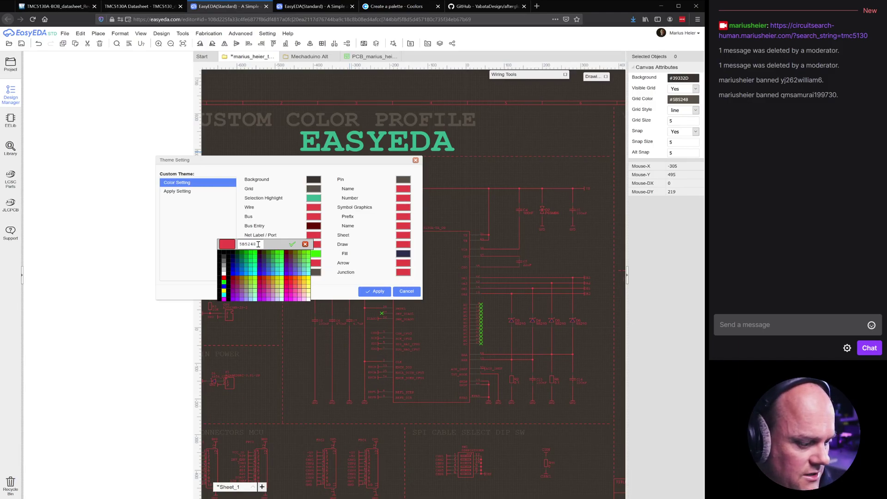
pyautogui.press('Return')
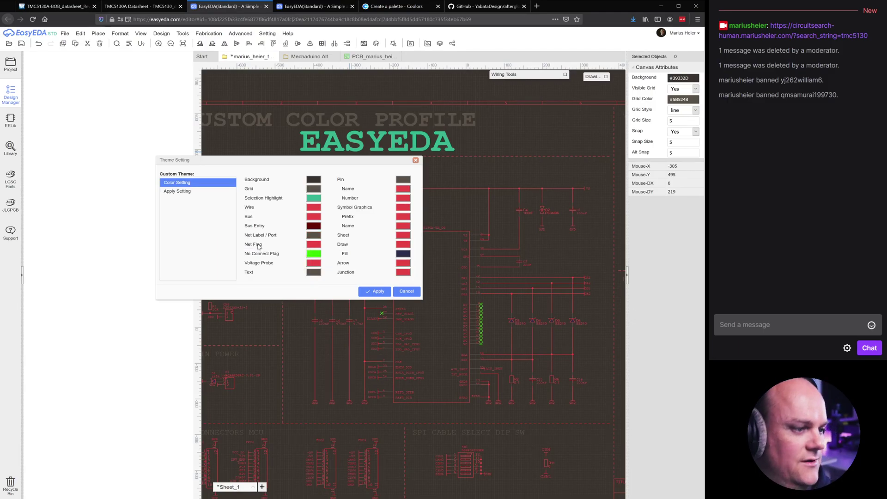
pyautogui.press('Return')
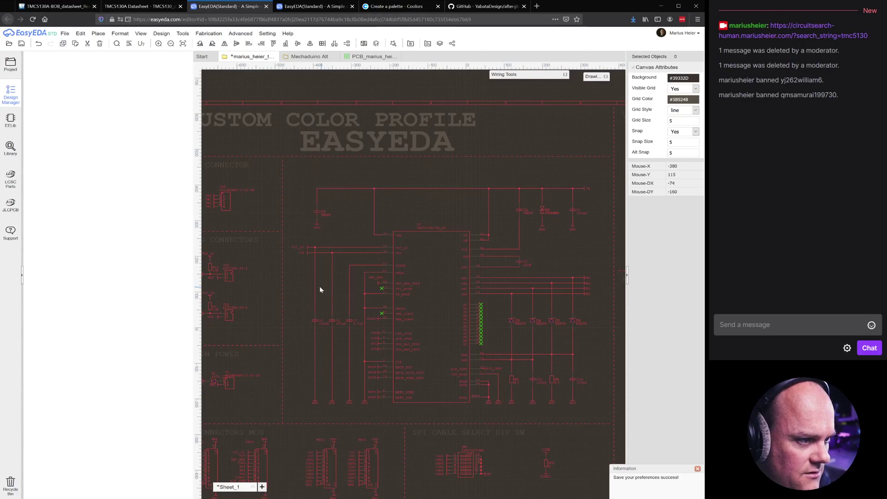
# - Reopen the custom theme's settings, set the Net Flag color to #5B5248 and apply the change
pyautogui.scroll(-1, 298, 293)
pyautogui.moveTo(297, 292); pyautogui.dragTo(296, 274, button='right')
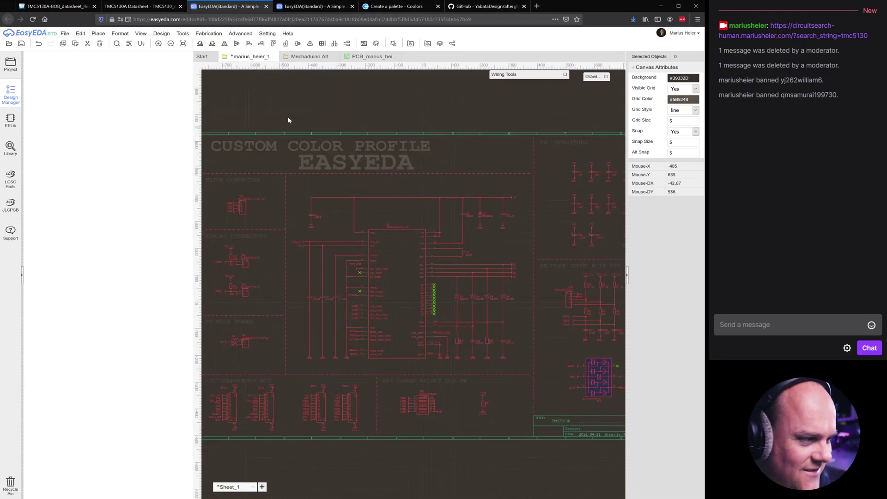
pyautogui.click(162, 33)
pyautogui.moveTo(143, 42)
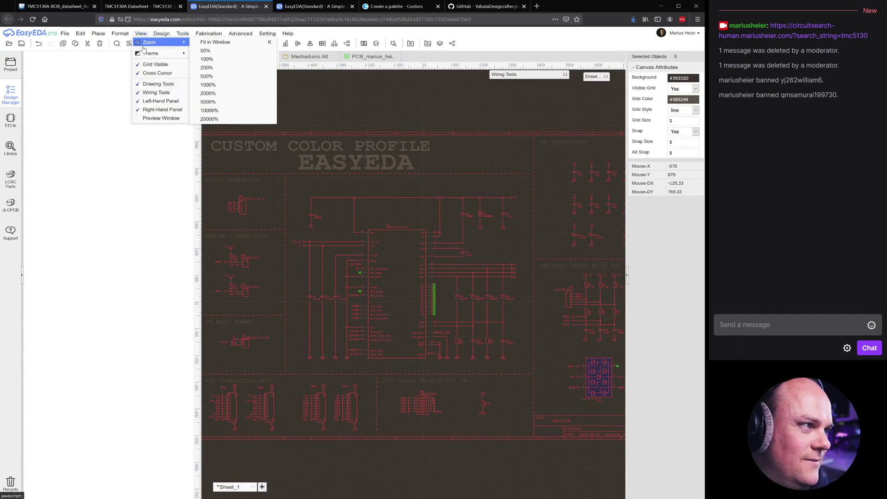
pyautogui.click(215, 88)
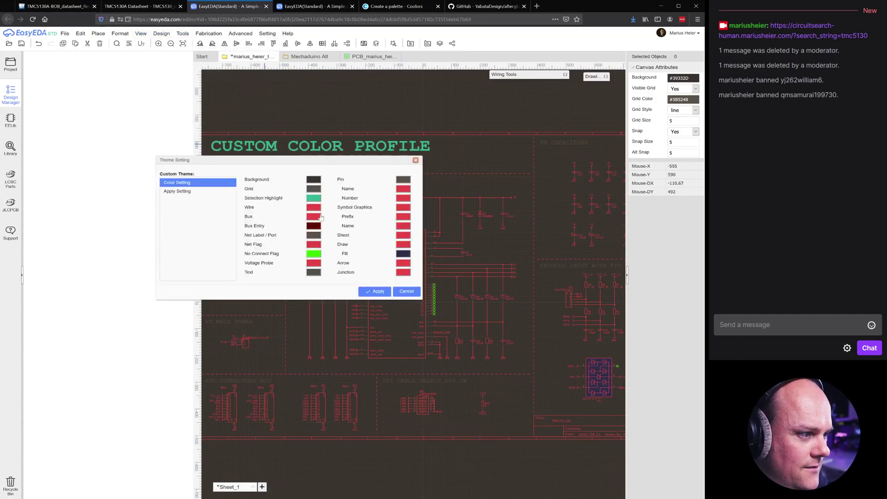
pyautogui.click(314, 244)
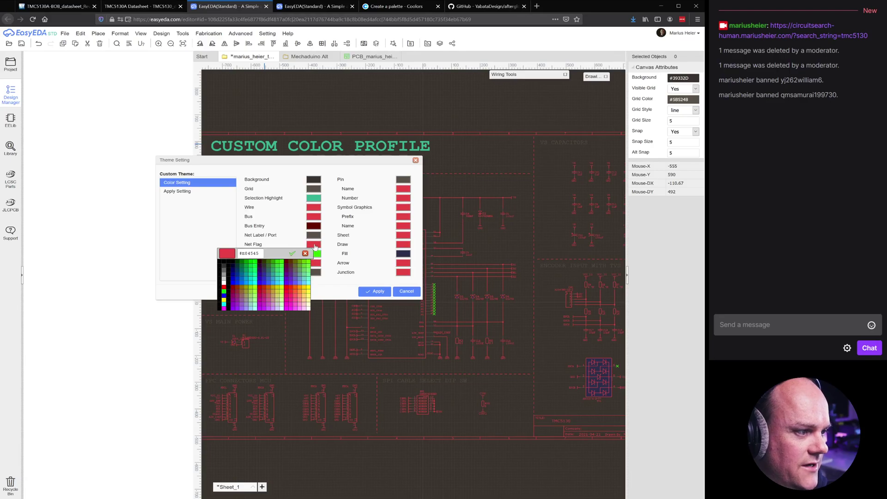
pyautogui.tripleClick(260, 253)
pyautogui.write('#')
pyautogui.write('5B5248')
pyautogui.press('Return')
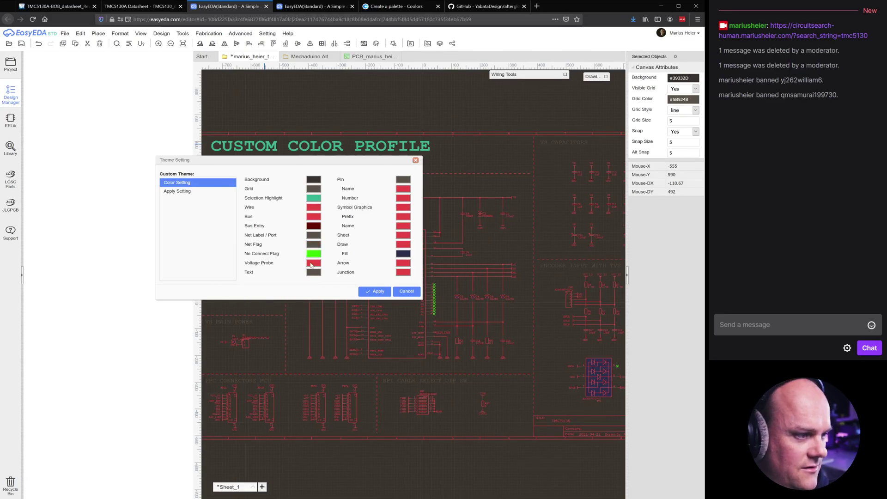
pyautogui.click(378, 292)
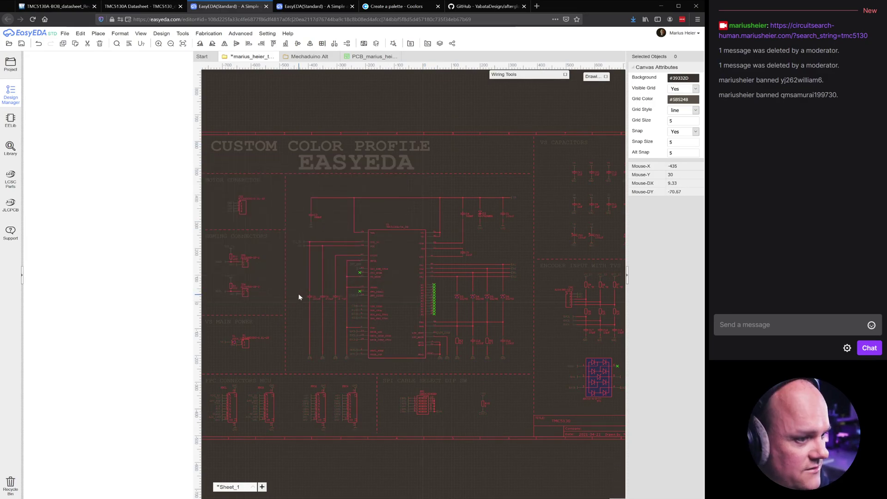
# - Set the custom theme's pin Number color to #5B5248 and apply it to the schematic
pyautogui.scroll(1, 299, 297)
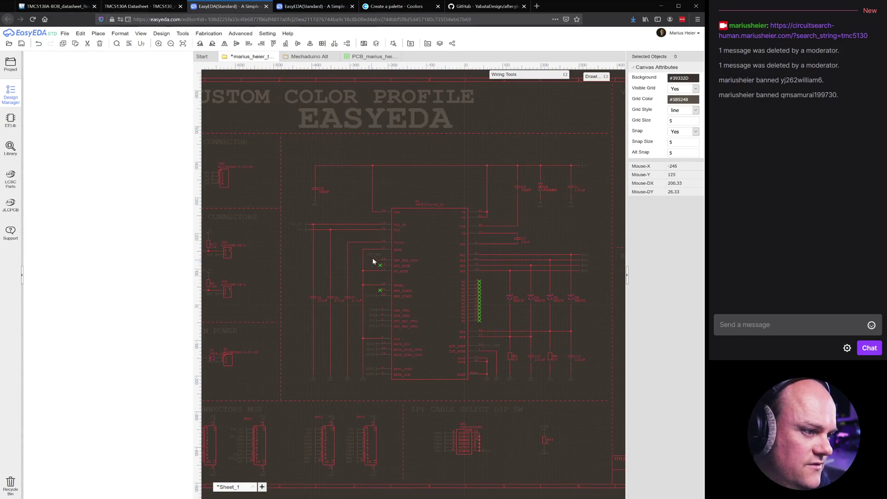
pyautogui.click(182, 33)
pyautogui.moveTo(161, 34)
pyautogui.moveTo(166, 53)
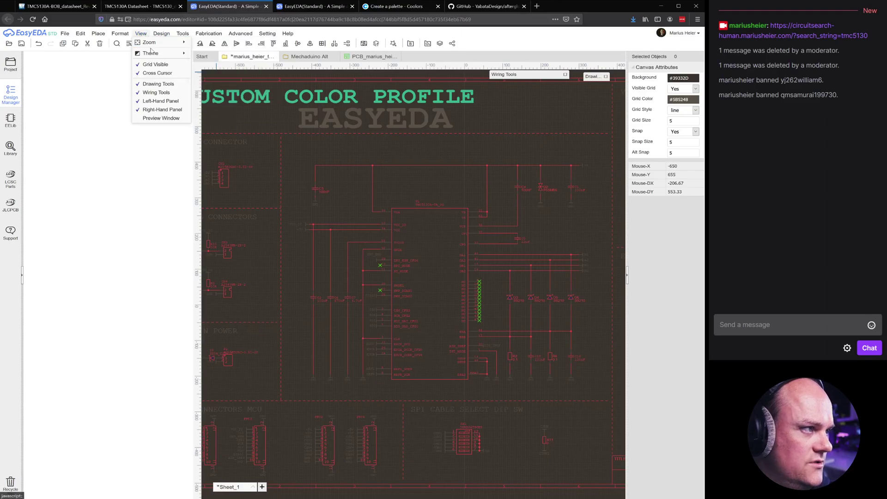
pyautogui.click(210, 90)
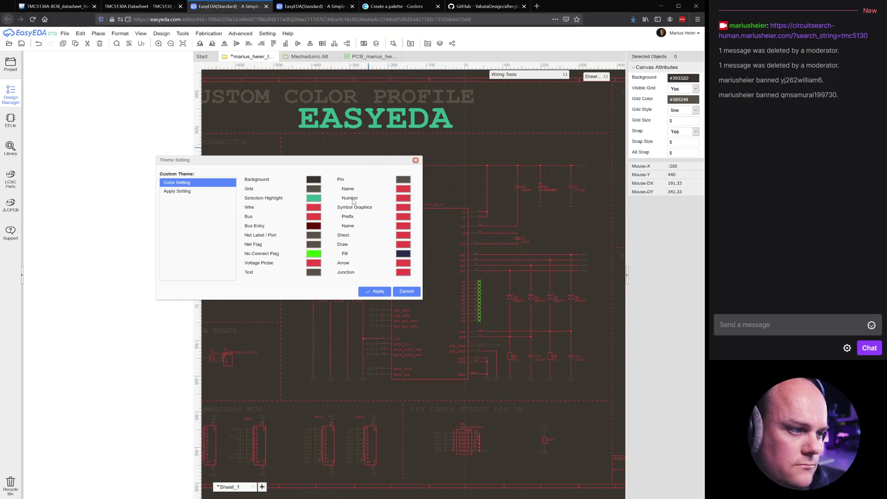
pyautogui.click(314, 207)
pyautogui.tripleClick(342, 207)
pyautogui.write('#5B5248')
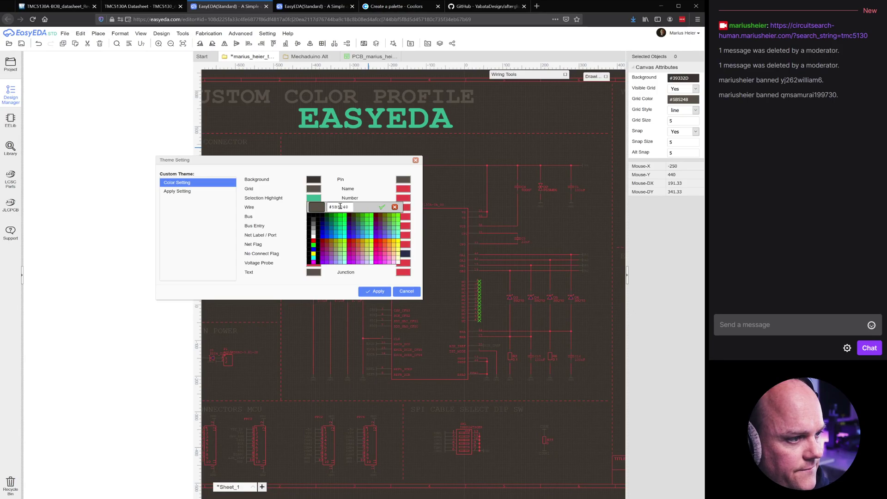
pyautogui.click(381, 207)
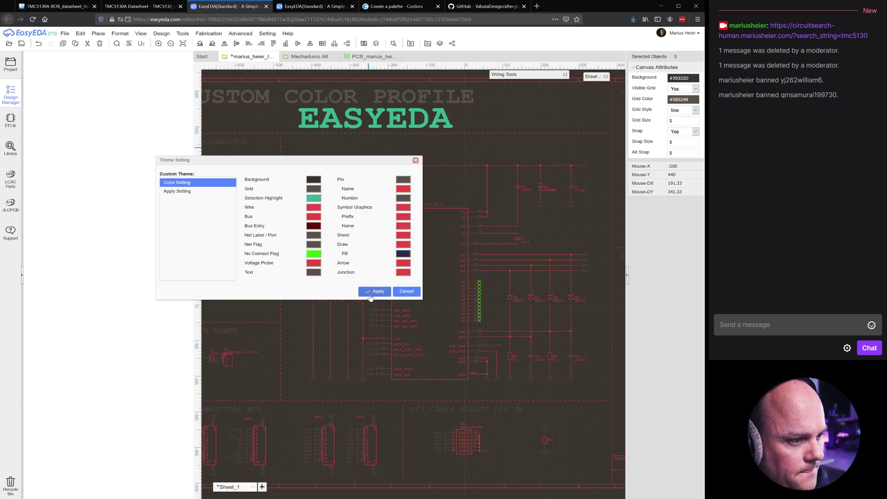
pyautogui.click(380, 291)
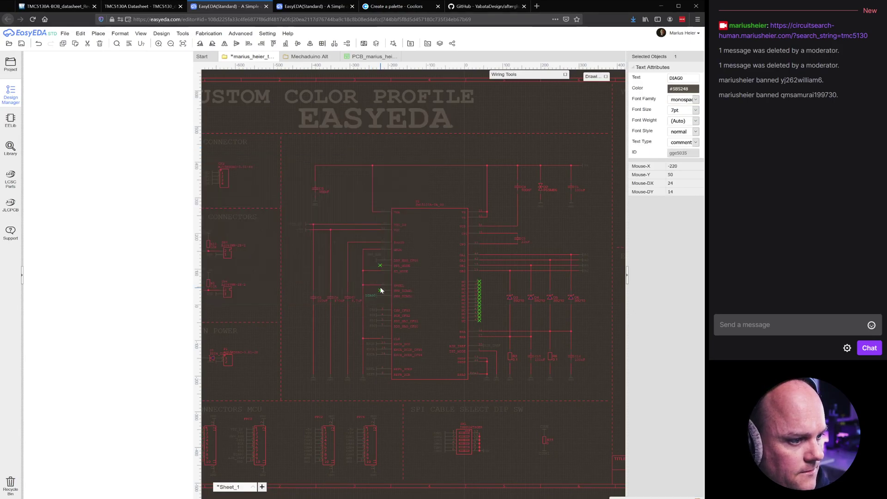
# - Check the recolored pin numbers on the schematic, then switch to the Coolors palette and lock the 5B5248 color
pyautogui.click(355, 190)
pyautogui.scroll(-2, 349, 214)
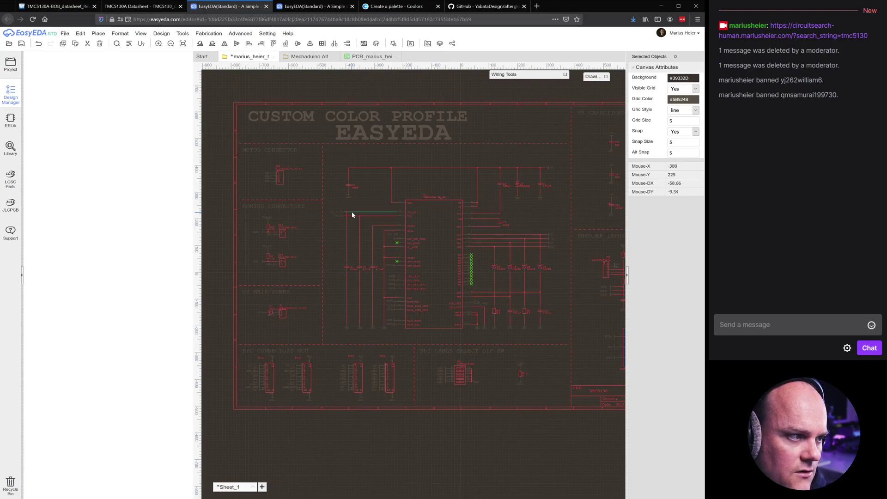
pyautogui.scroll(3, 353, 215)
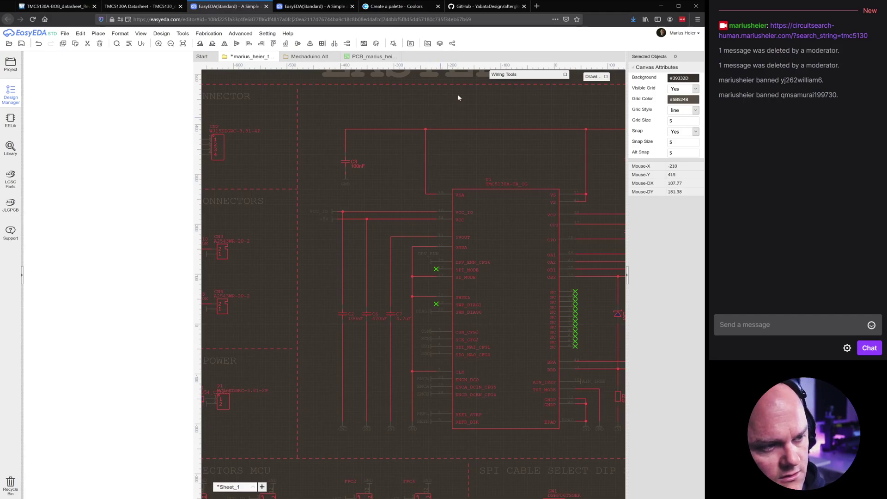
pyautogui.click(372, 8)
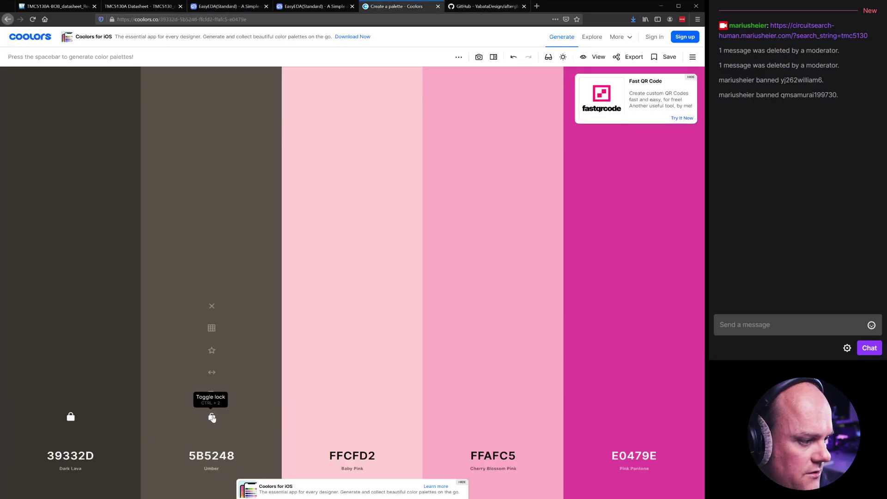
pyautogui.click(212, 418)
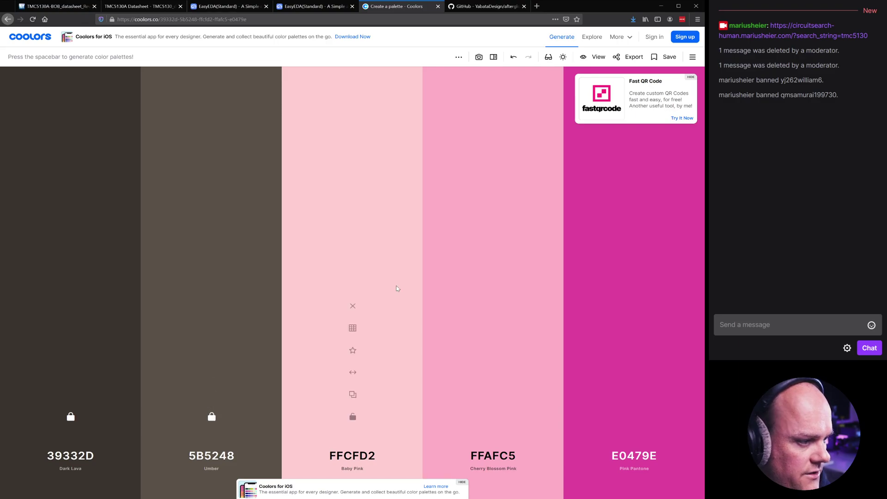
# - Generate new colors for the unlocked palette columns until EDEEC0 is offered, then lock EDEEC0 and copy its hex code
pyautogui.press('space')
pyautogui.press('space')
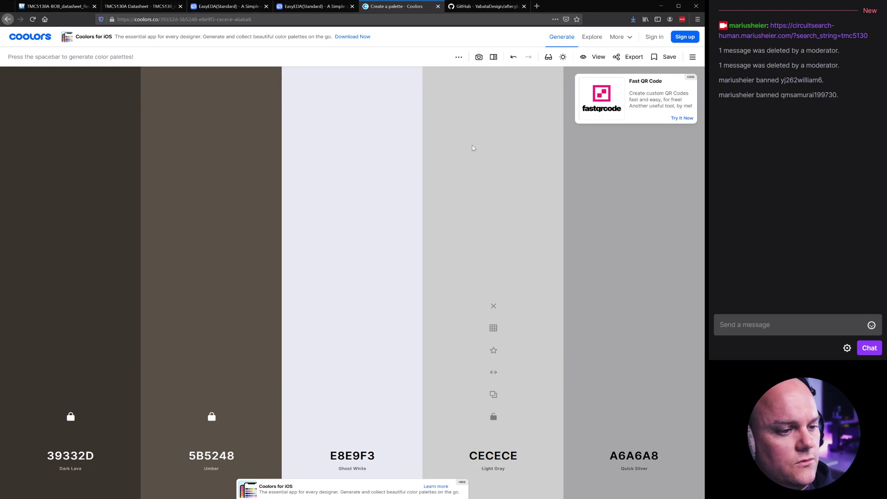
pyautogui.press('space')
pyautogui.press('space')
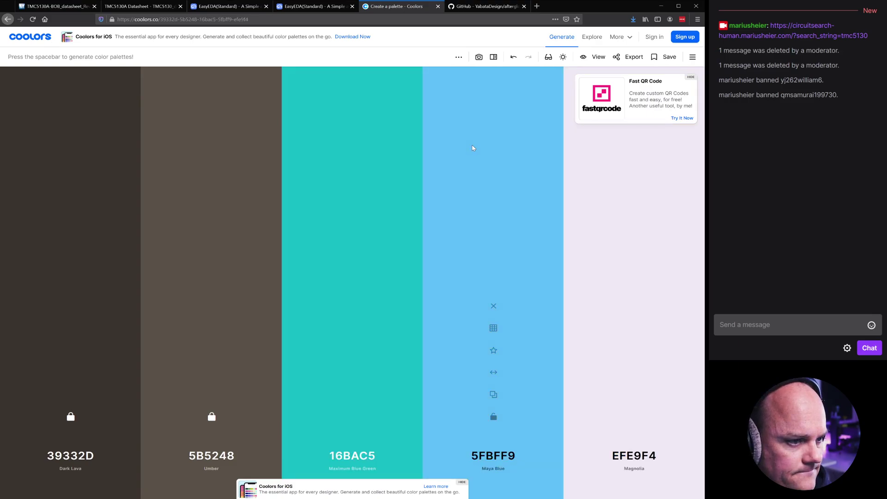
pyautogui.press('space')
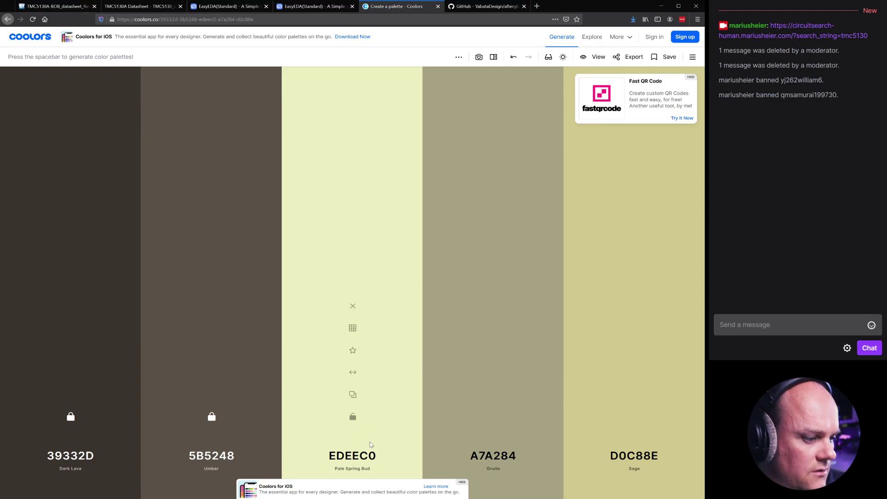
pyautogui.click(353, 417)
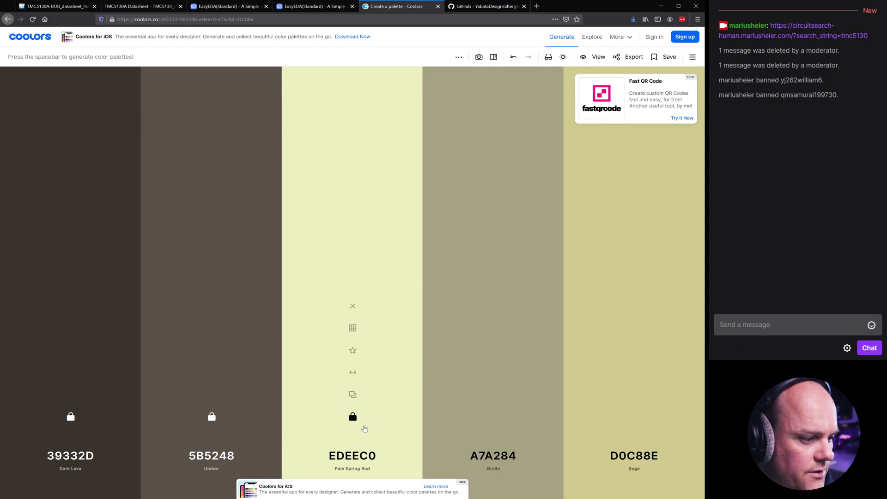
pyautogui.click(354, 396)
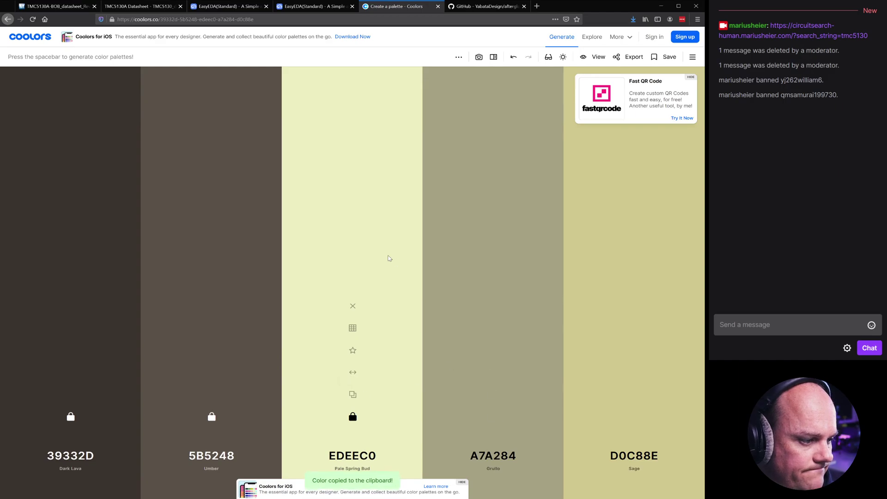
# - Return to EasyEDA and set the custom theme's Wire color to the copied #EDEEC0
pyautogui.click(211, 6)
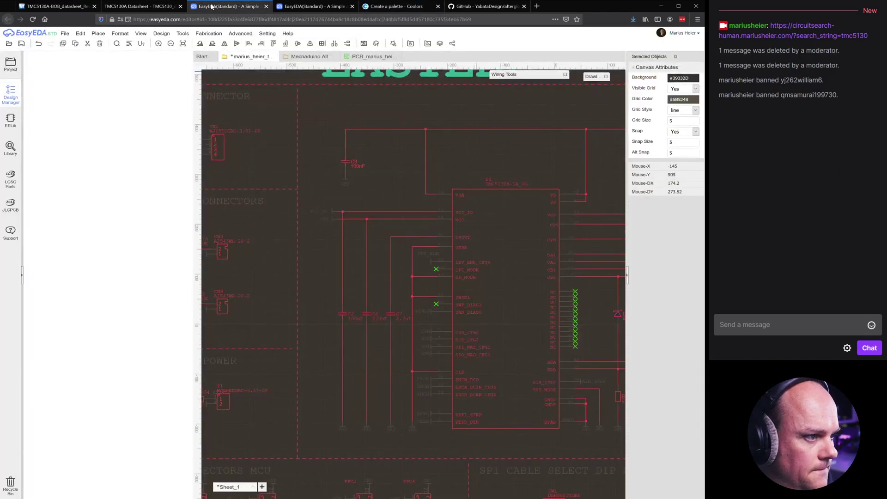
pyautogui.click(140, 33)
pyautogui.moveTo(159, 53)
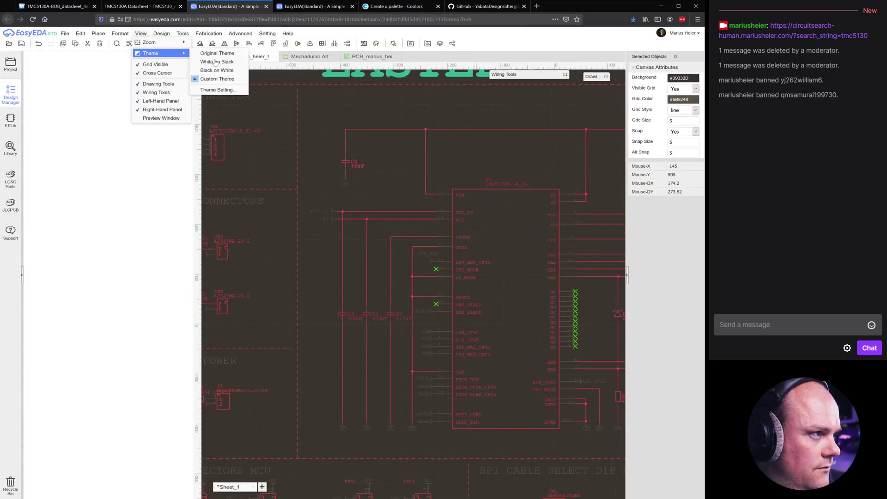
pyautogui.click(218, 89)
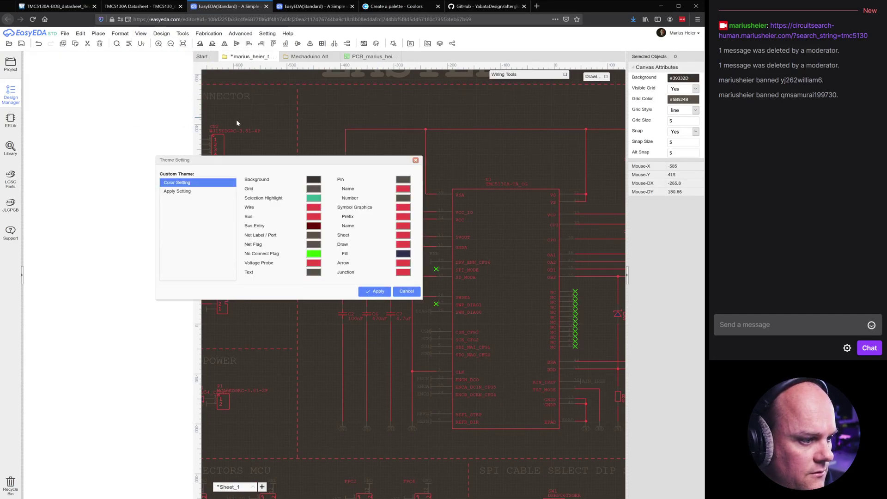
pyautogui.click(312, 209)
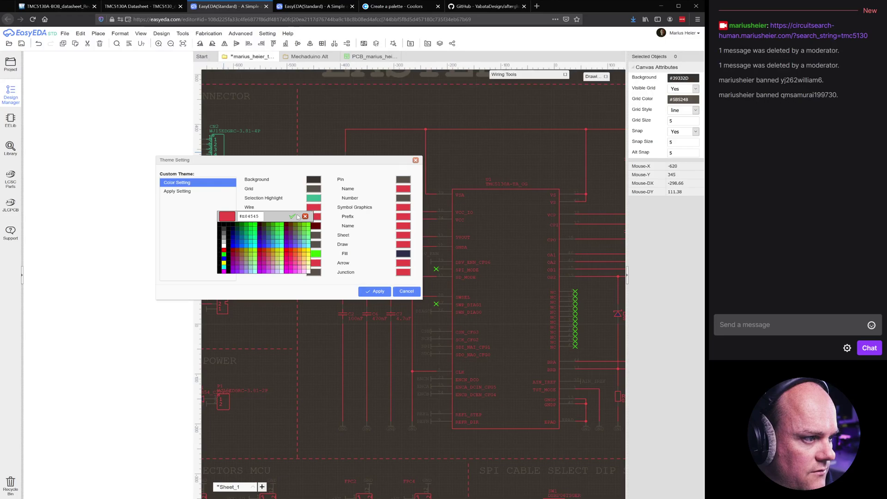
pyautogui.doubleClick(251, 216)
pyautogui.hotkey('ctrl', 'v')
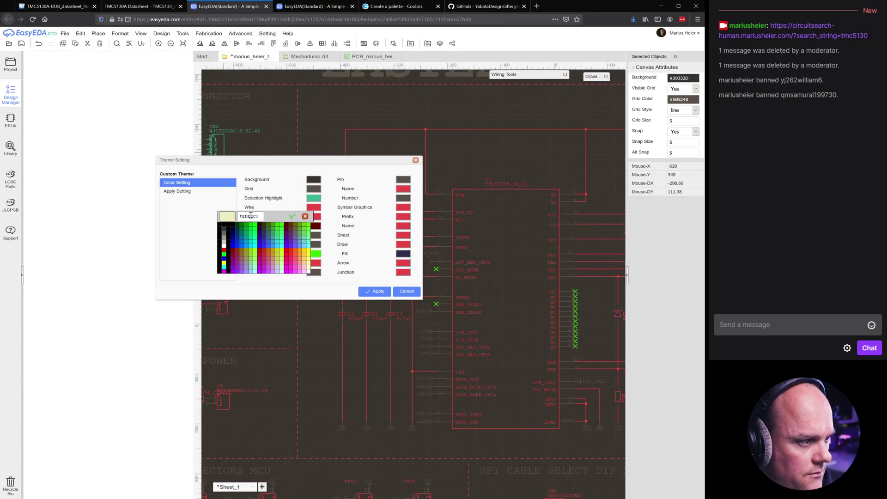
pyautogui.press('Return')
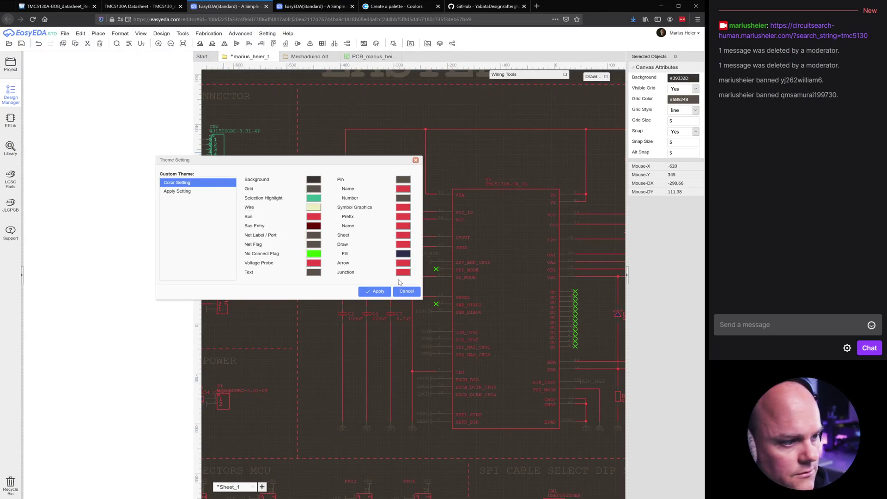
# - Apply the custom theme with the new wire color and inspect the recolored wires across the schematic
pyautogui.click(375, 291)
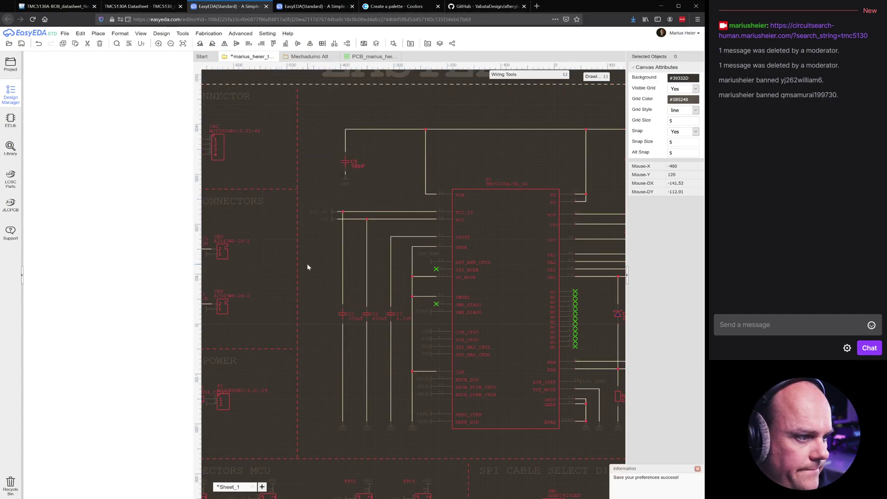
pyautogui.scroll(-2, 307, 266)
pyautogui.scroll(1, 295, 260)
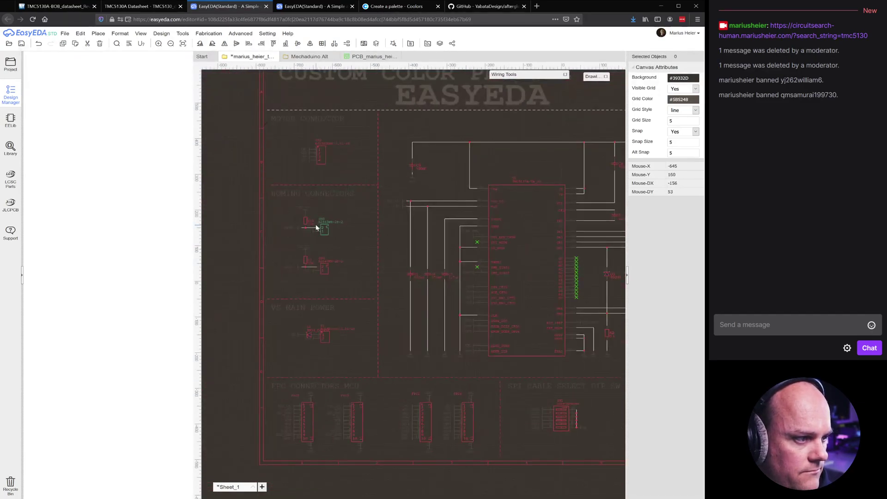
pyautogui.scroll(2, 317, 228)
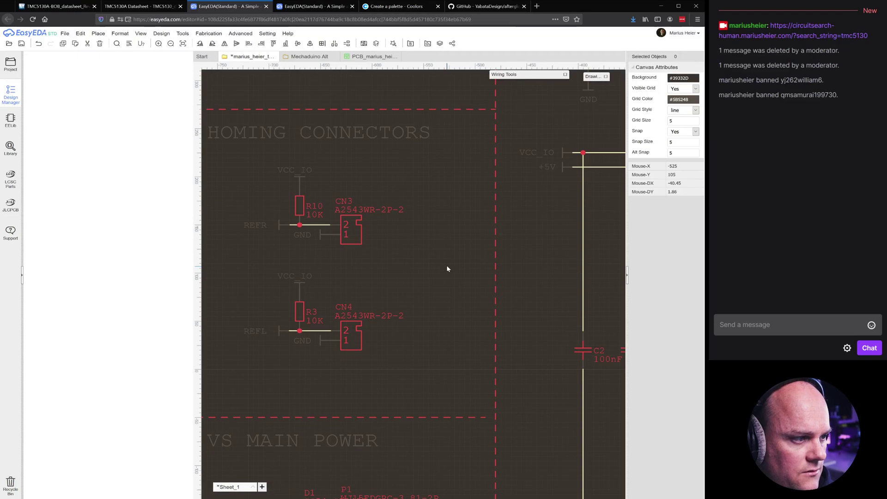
pyautogui.scroll(-2, 446, 264)
pyautogui.moveTo(441, 249); pyautogui.dragTo(392, 253, button='right')
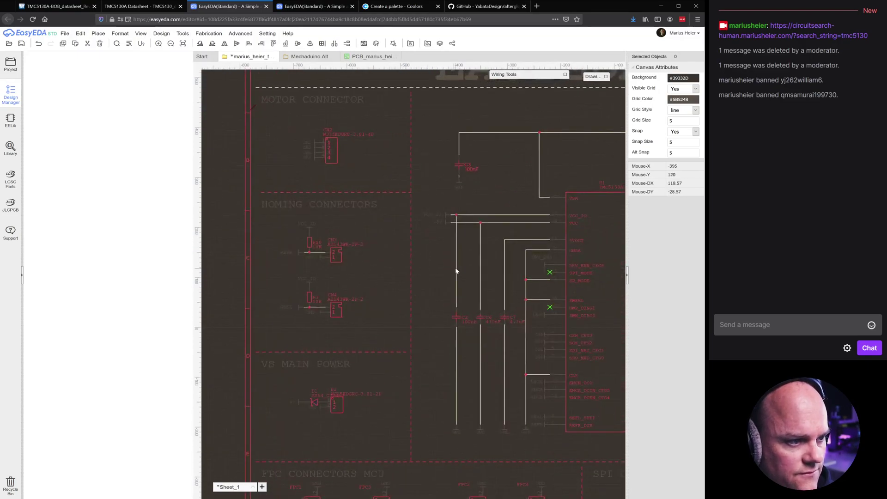
pyautogui.moveTo(428, 276); pyautogui.dragTo(383, 284, button='right')
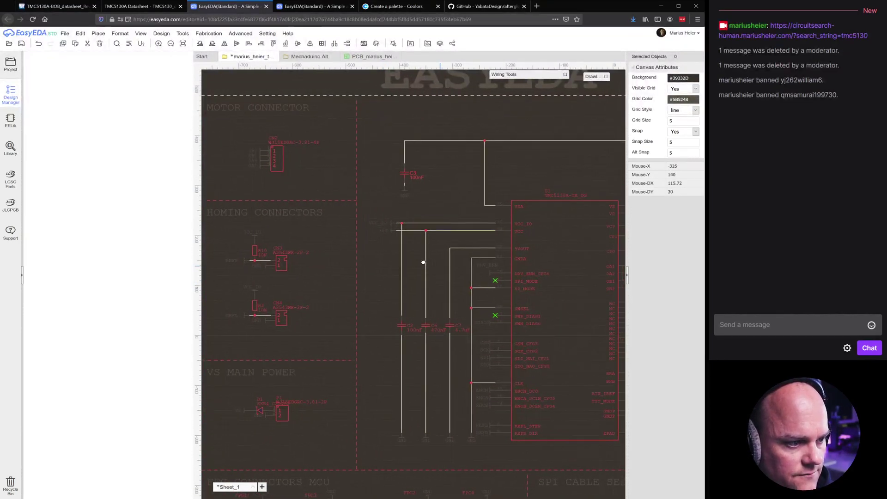
pyautogui.moveTo(427, 262); pyautogui.dragTo(403, 258, button='right')
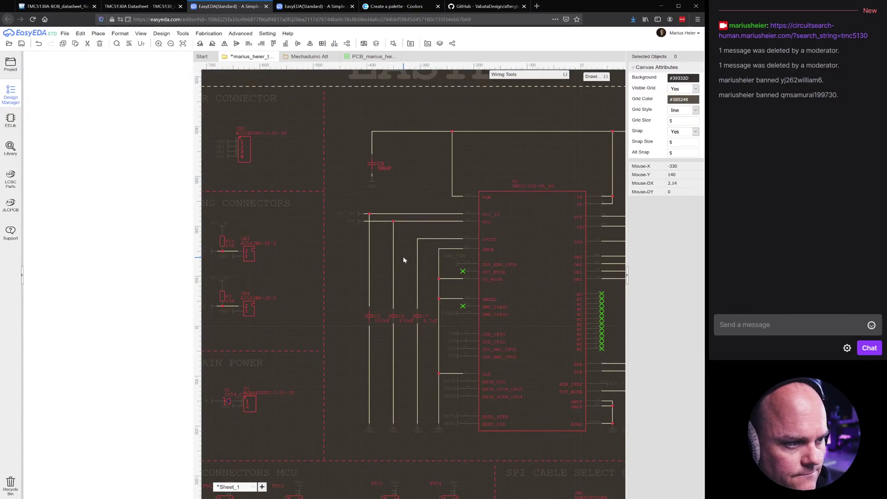
pyautogui.scroll(-3, 403, 256)
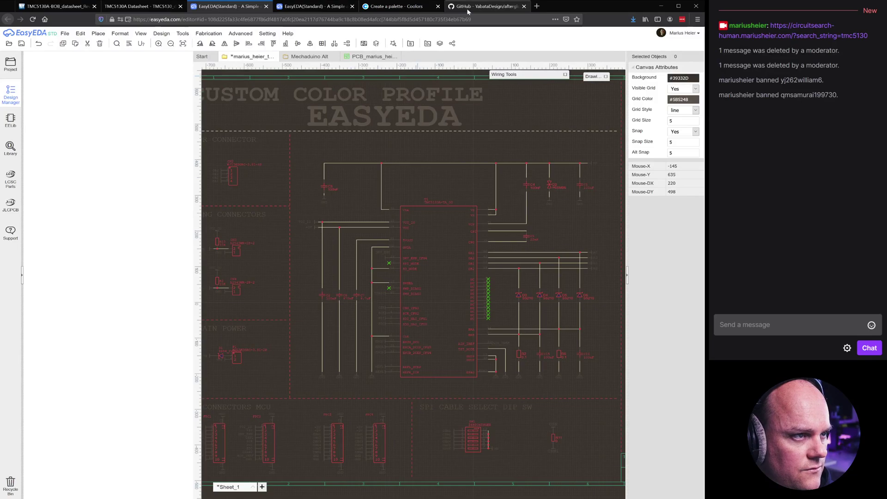
# - In the Coolors palette, replace the locked EDEEC0 by generating colors until FCBA04 is offered, then lock FCBA04 and copy its hex code
pyautogui.click(384, 6)
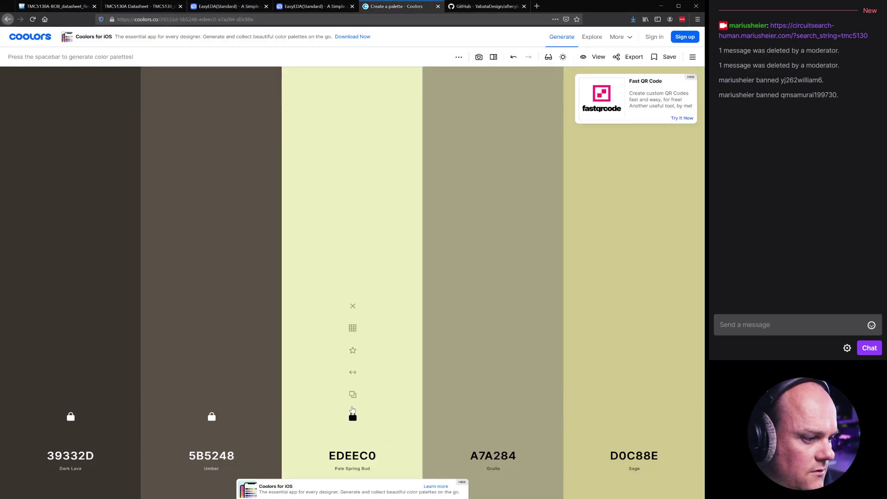
pyautogui.click(353, 417)
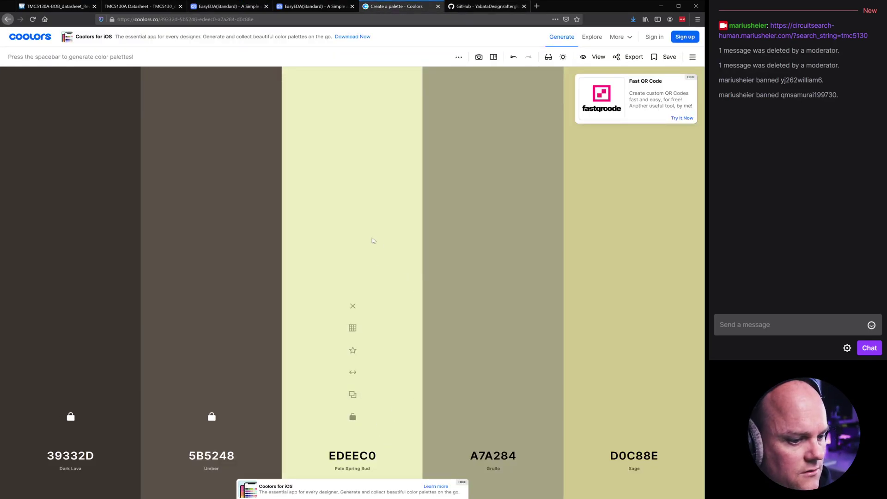
pyautogui.press('space')
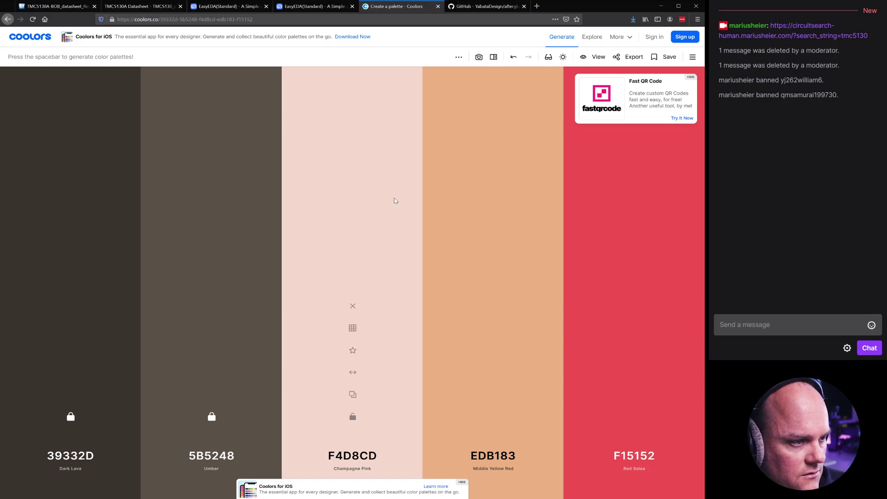
pyautogui.press('space')
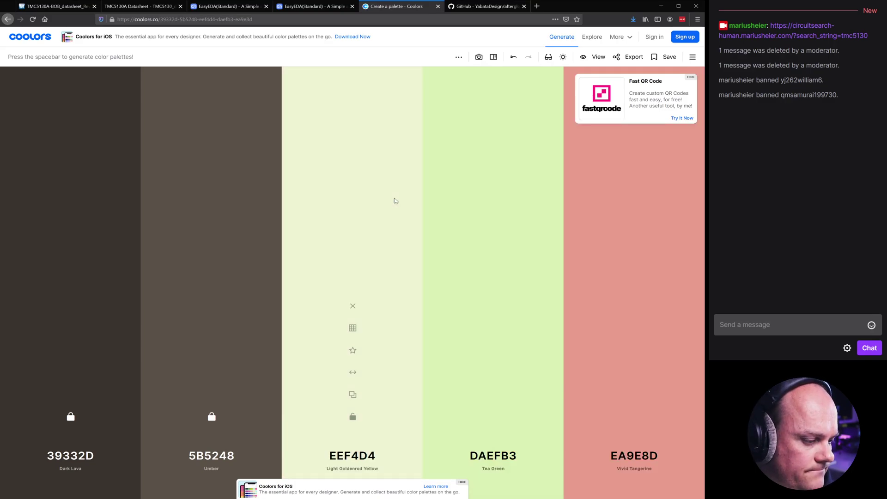
pyautogui.press('space')
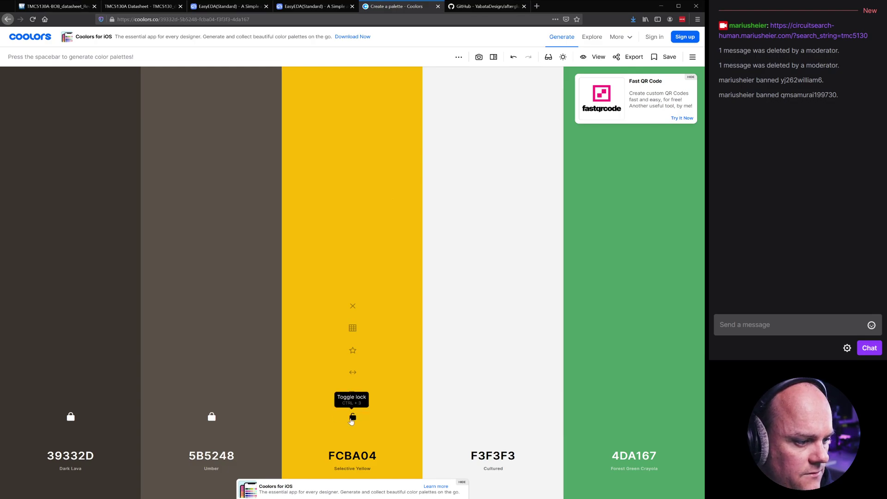
pyautogui.click(353, 418)
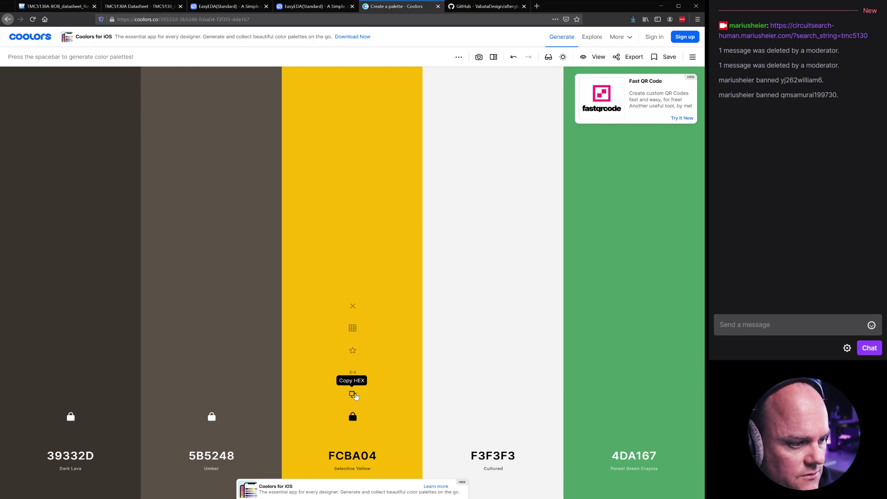
pyautogui.click(353, 394)
# - Return to EasyEDA, set the custom theme's Wire color to the copied #FCBA04 and apply it to the schematic
pyautogui.click(202, 7)
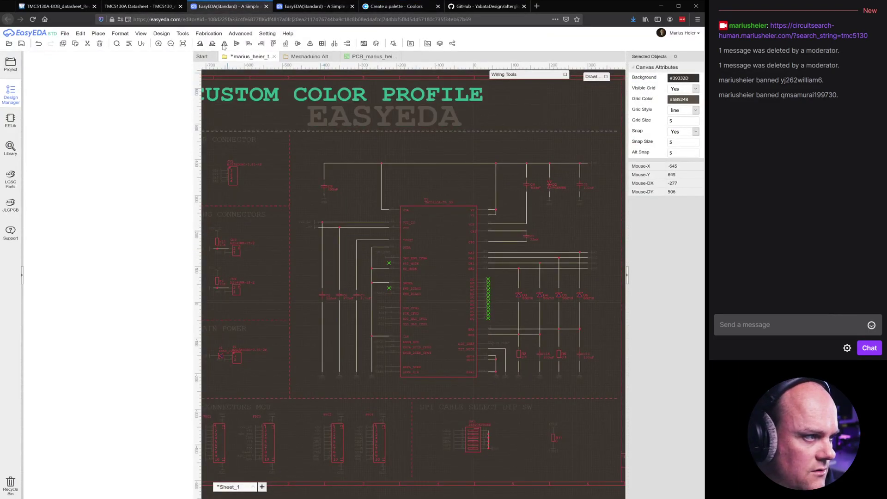
pyautogui.moveTo(141, 33)
pyautogui.moveTo(152, 53)
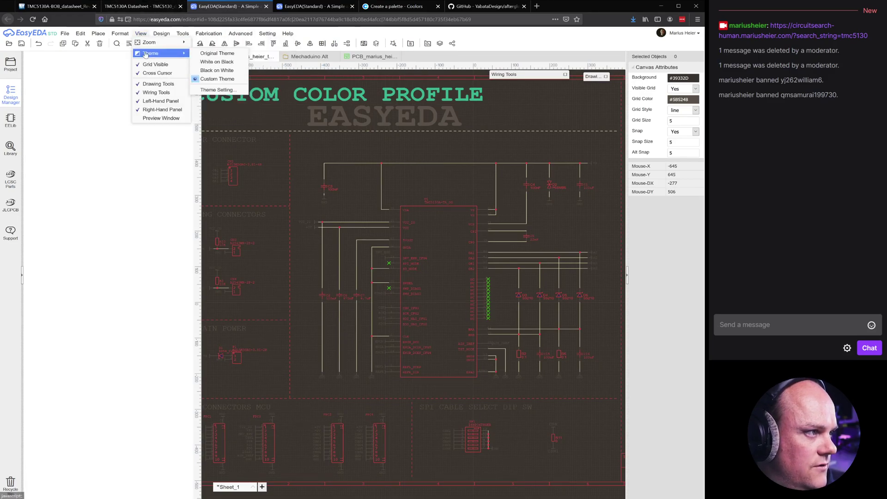
pyautogui.click(217, 90)
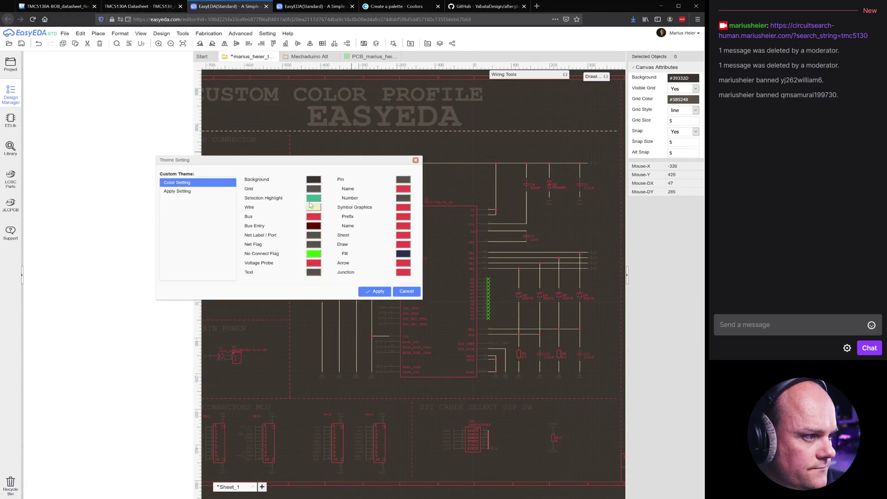
pyautogui.click(313, 206)
pyautogui.tripleClick(257, 215)
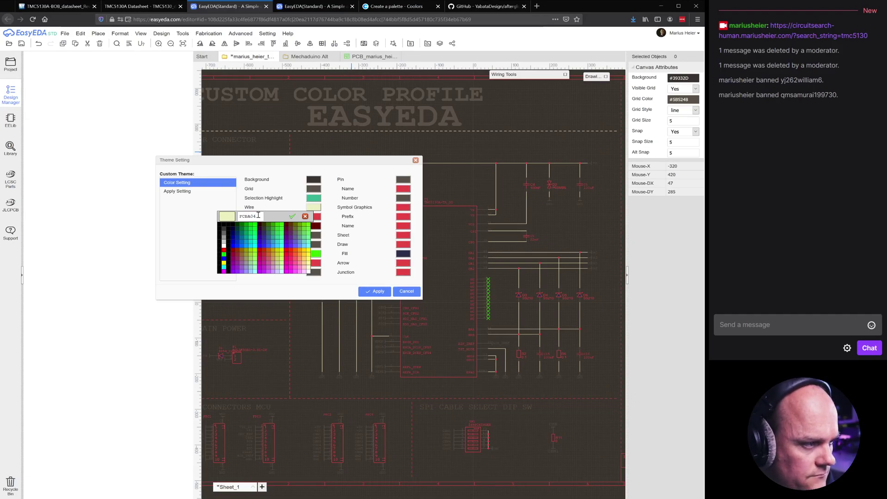
pyautogui.press('Return')
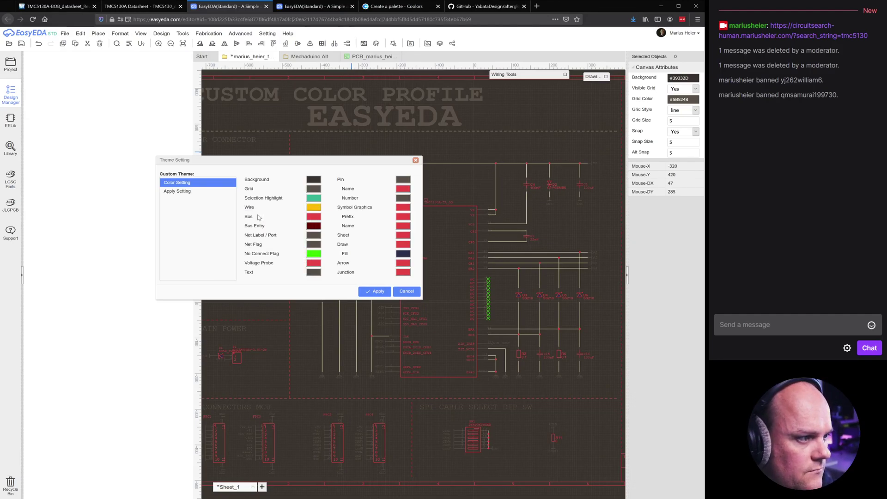
pyautogui.press('Return')
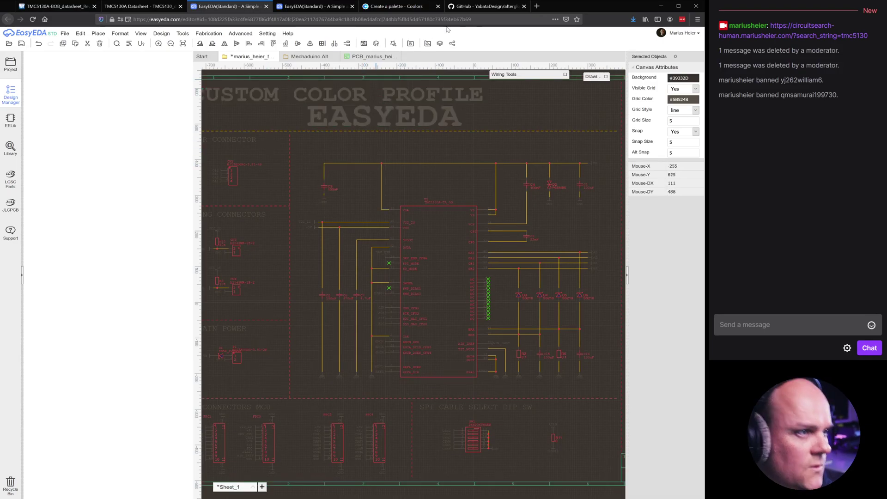
# - Switch to Coolors, unlock FCBA04 and generate colors, go back to the palette offering FACFAD, then lock that color and copy its hex code
pyautogui.click(419, 7)
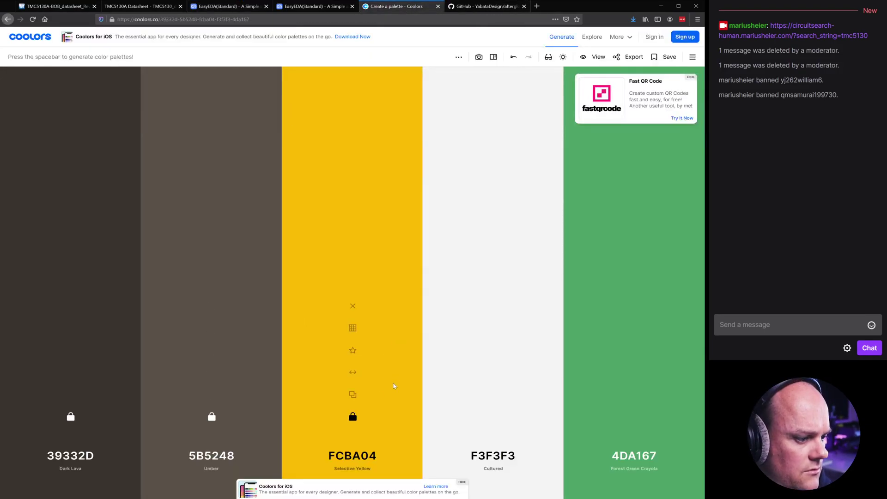
pyautogui.click(353, 416)
pyautogui.press('space')
pyautogui.press('space')
pyautogui.press('space')
pyautogui.press('space')
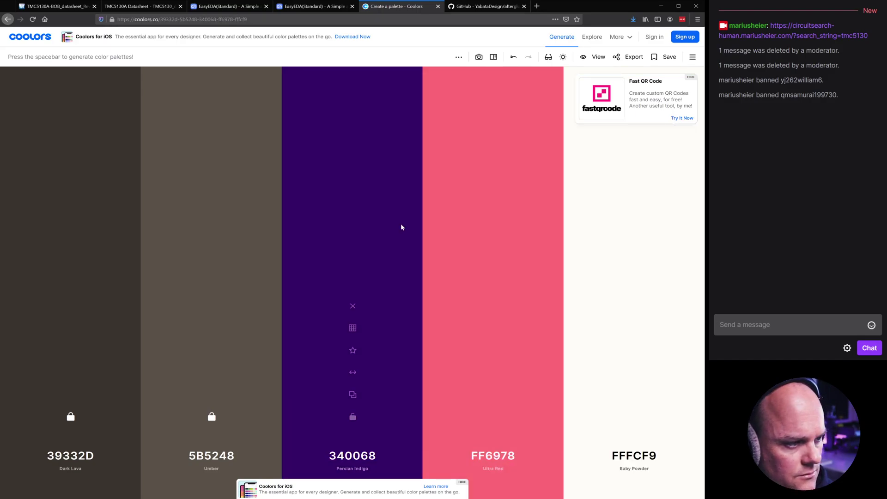
pyautogui.press('space')
pyautogui.press('space')
pyautogui.press('space')
pyautogui.press('space')
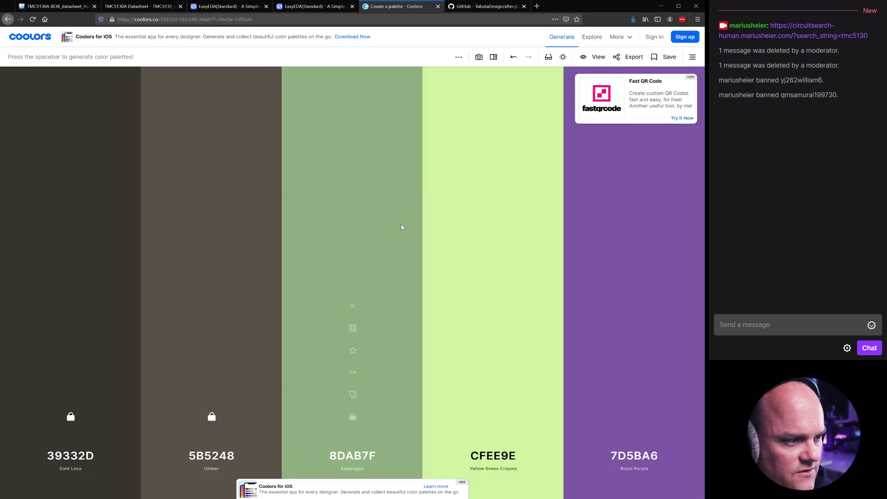
pyautogui.press('space')
pyautogui.press('space')
pyautogui.press('space')
pyautogui.press('space')
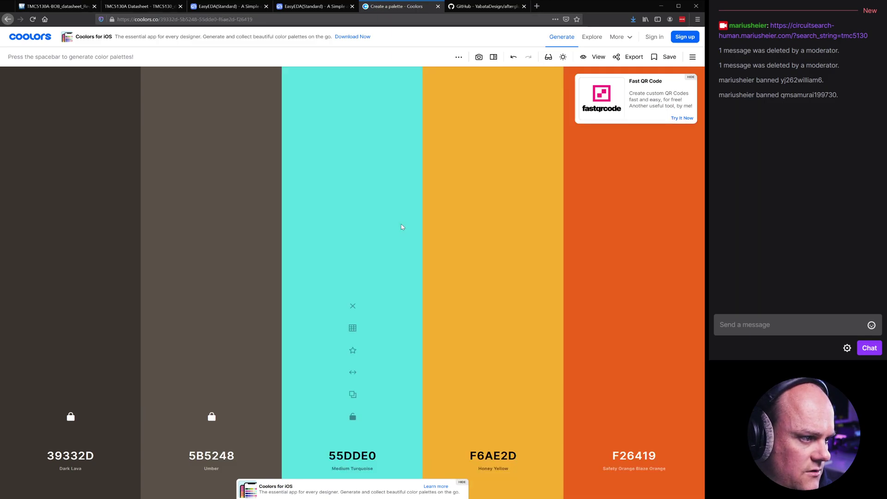
pyautogui.press('space')
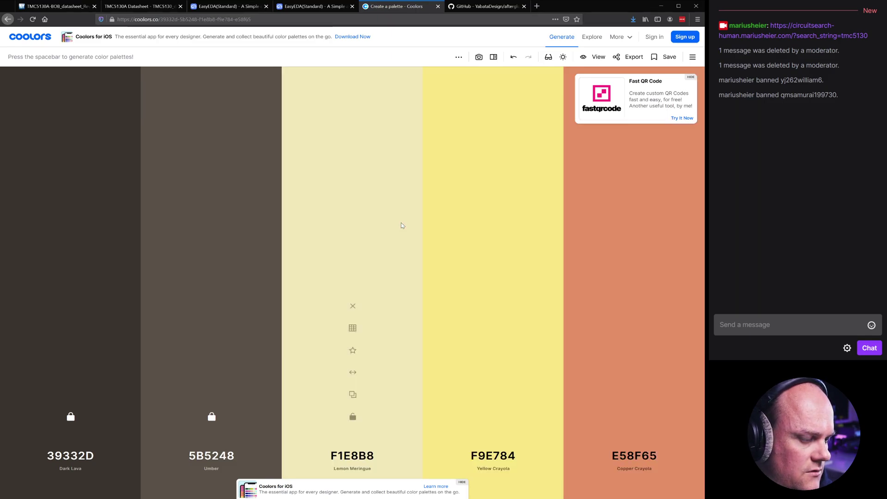
pyautogui.press('space')
pyautogui.press('space')
pyautogui.press('space')
pyautogui.press('space')
pyautogui.press('space')
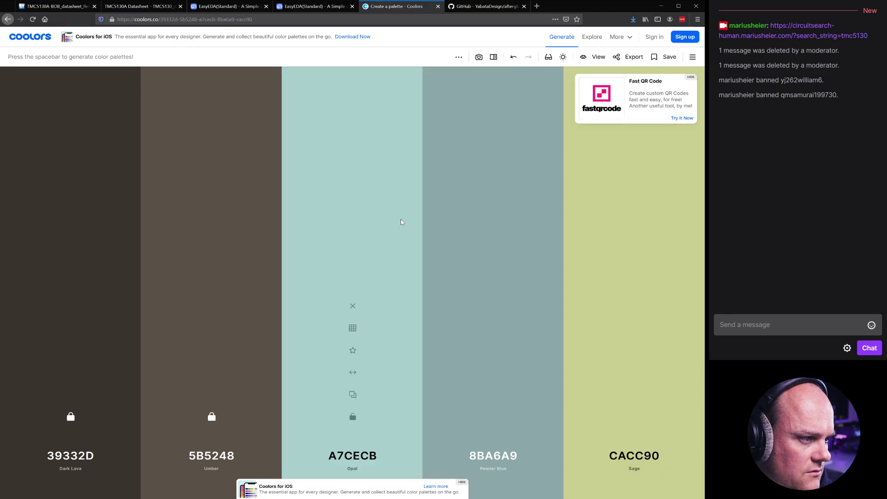
pyautogui.press('space')
pyautogui.press('space')
pyautogui.press('space')
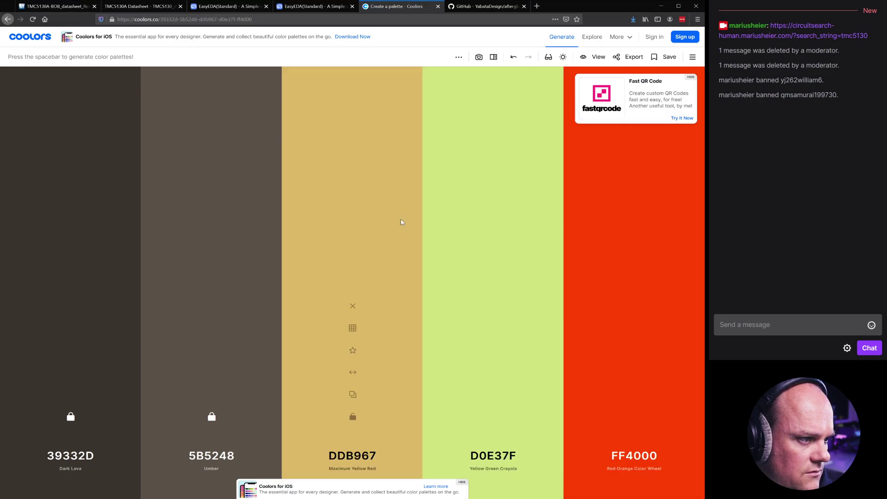
pyautogui.press('space')
pyautogui.press('space')
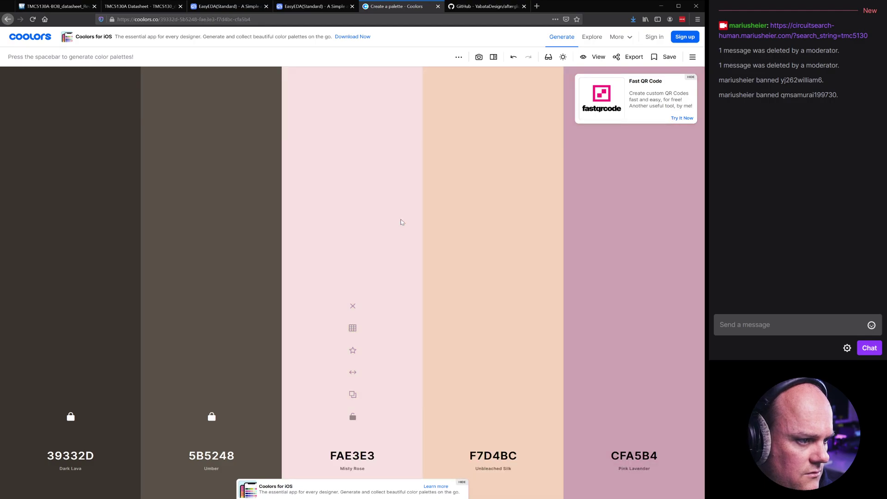
pyautogui.press('space')
pyautogui.press('space')
pyautogui.press('space')
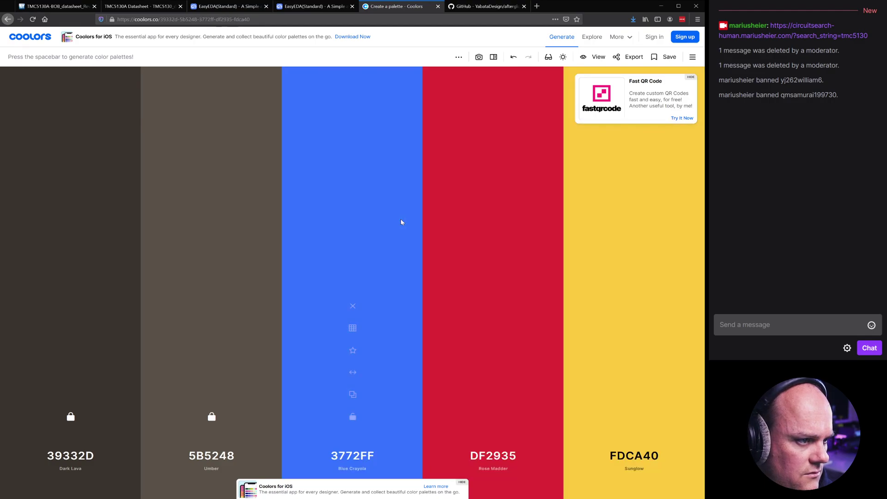
pyautogui.press('space')
pyautogui.press('space')
pyautogui.press('space')
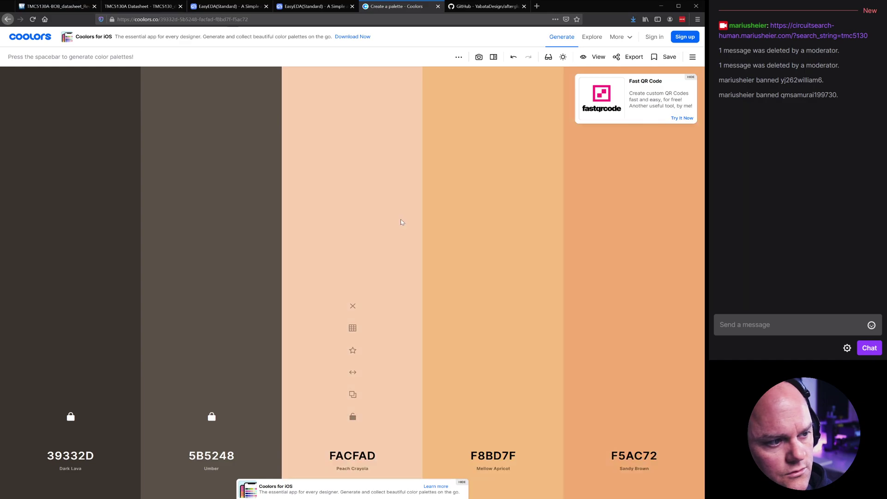
pyautogui.press('space')
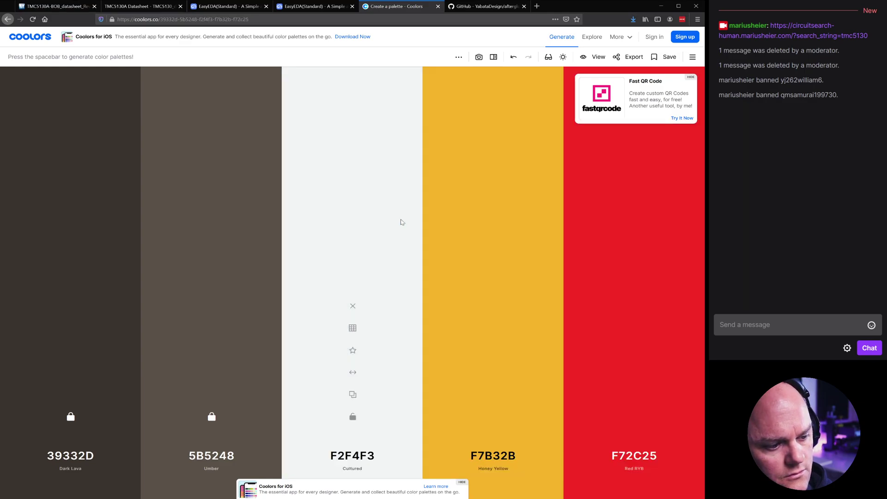
pyautogui.press('space')
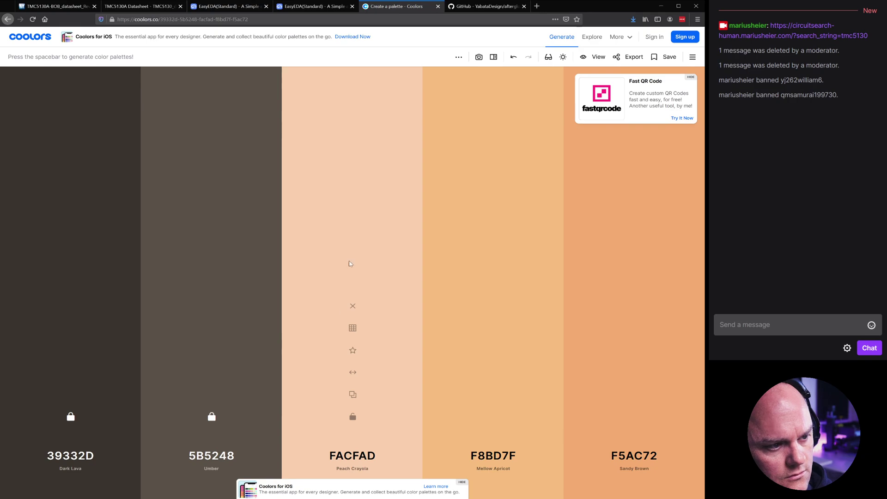
pyautogui.click(353, 417)
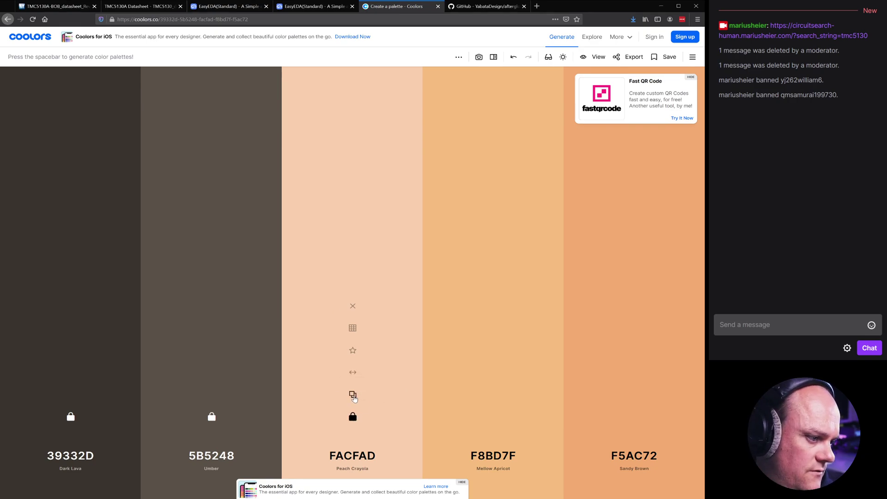
pyautogui.click(352, 395)
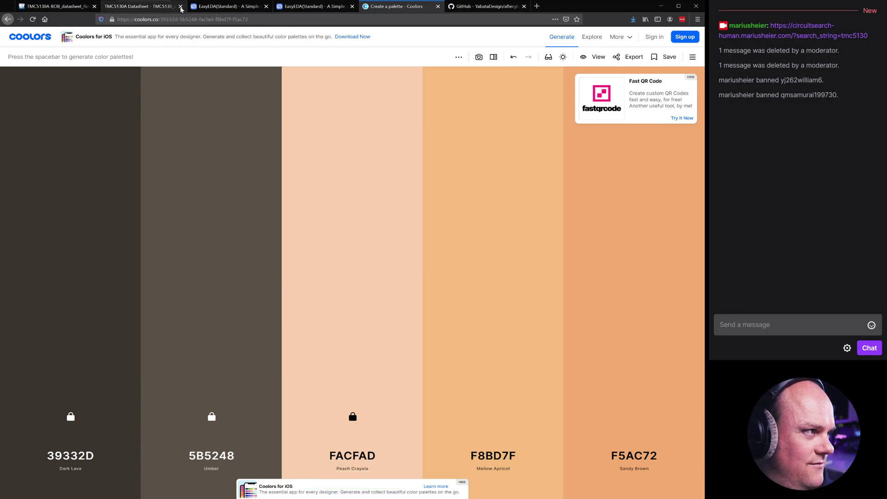
# - Return to EasyEDA, set the custom theme's Wire color to the copied #FACFAD, apply it and inspect the recolored wires
pyautogui.click(248, 7)
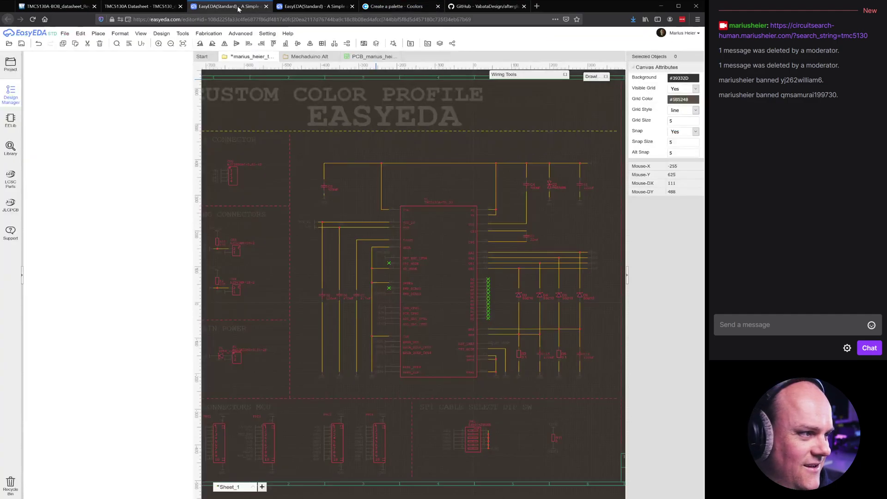
pyautogui.moveTo(161, 33)
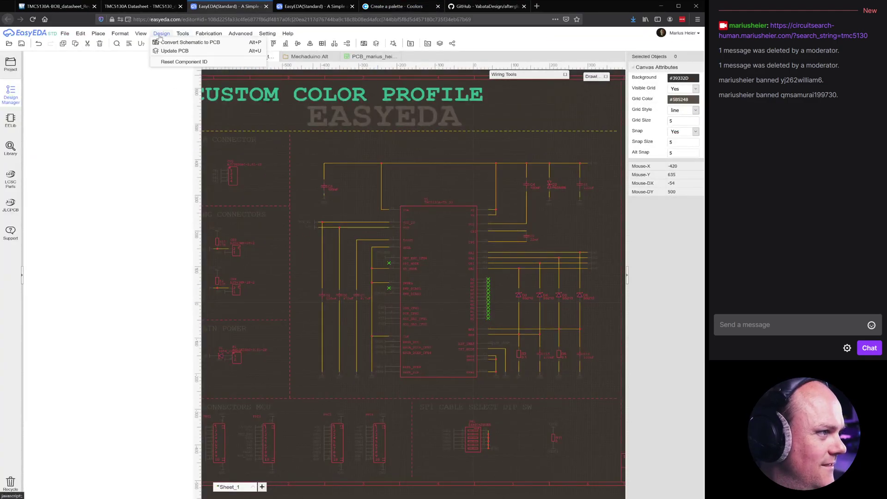
pyautogui.moveTo(153, 53)
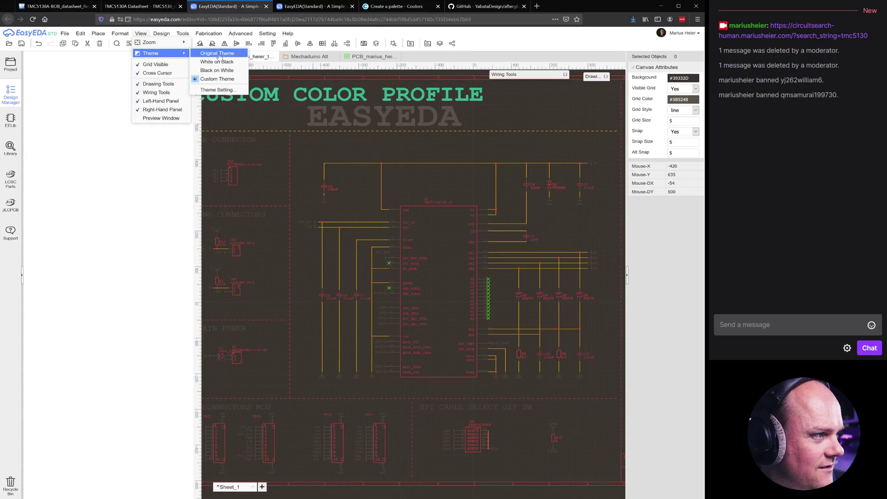
pyautogui.click(217, 89)
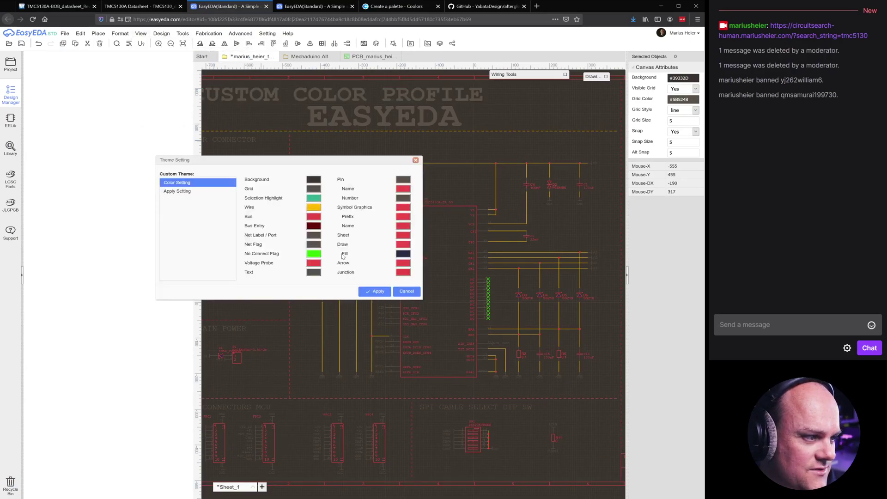
pyautogui.click(314, 208)
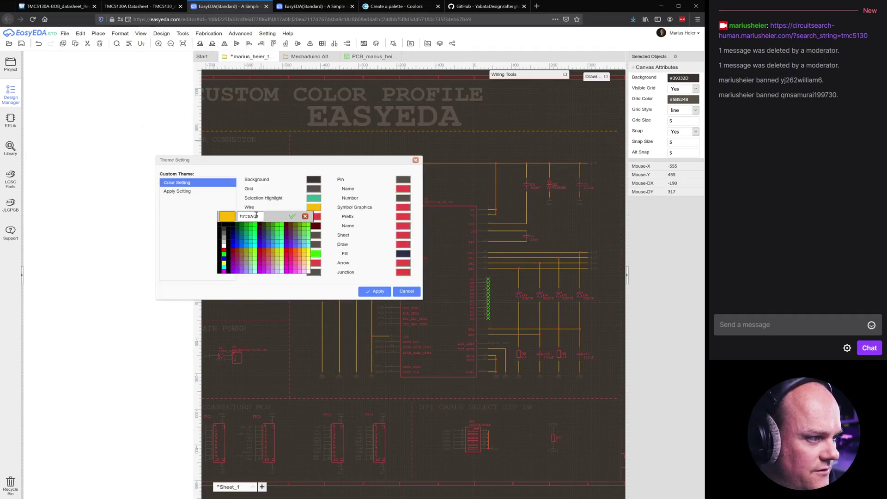
pyautogui.hotkey('ctrl', 'v')
pyautogui.press('Return')
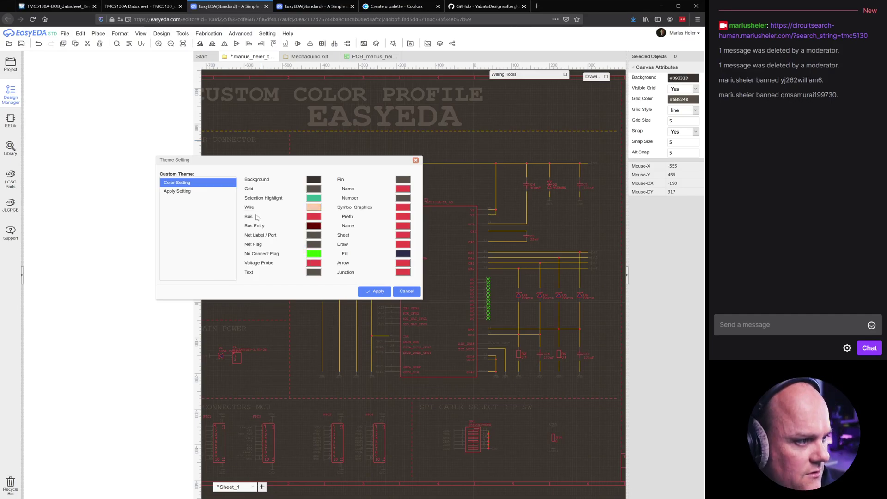
pyautogui.press('Return')
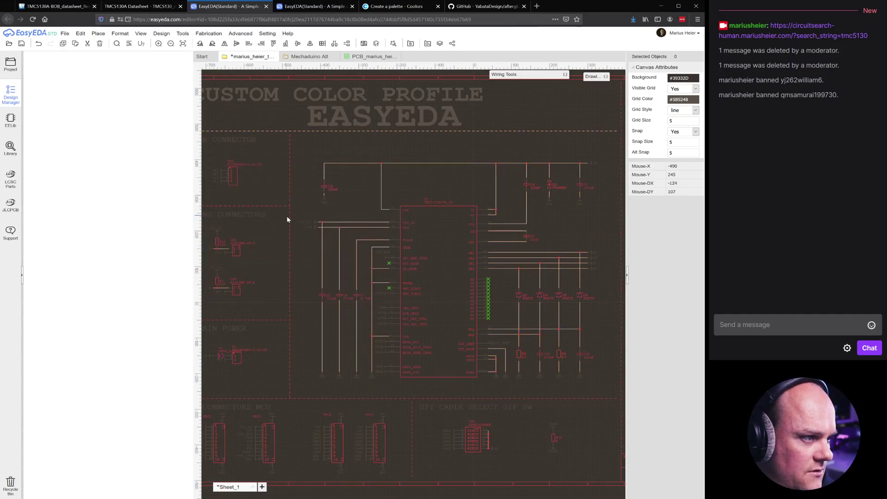
pyautogui.scroll(8, 303, 252)
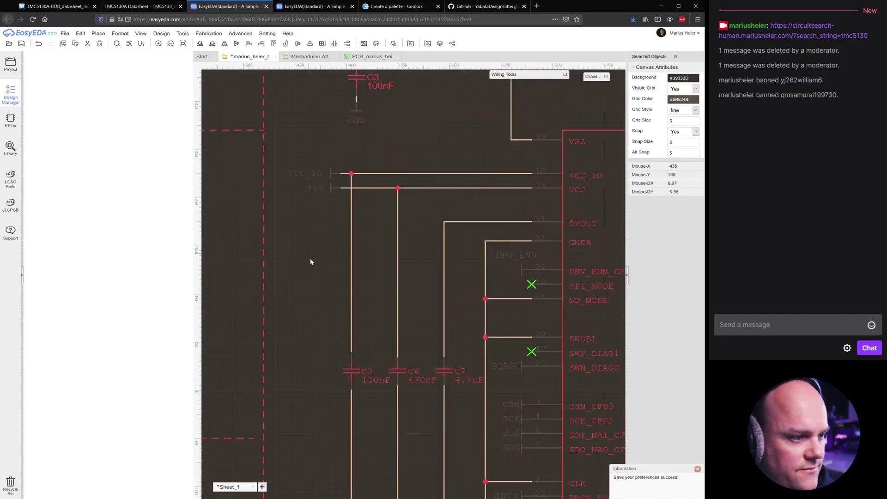
pyautogui.scroll(-3, 315, 268)
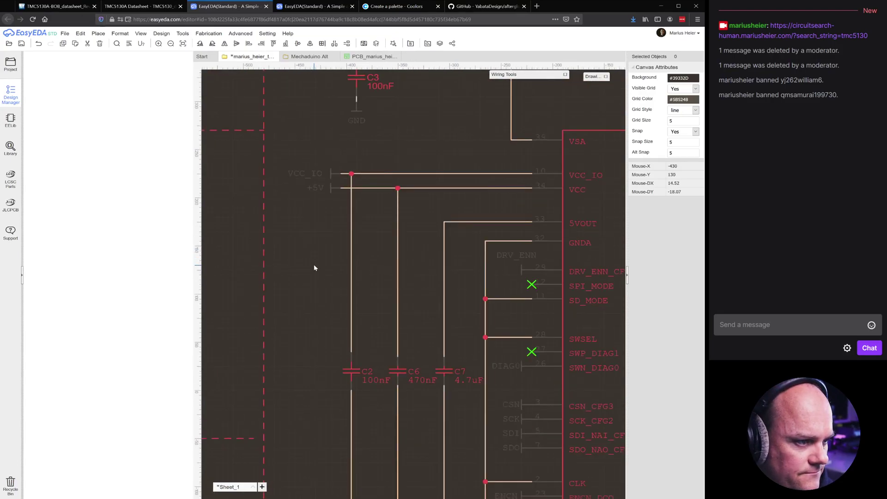
pyautogui.scroll(-2, 314, 268)
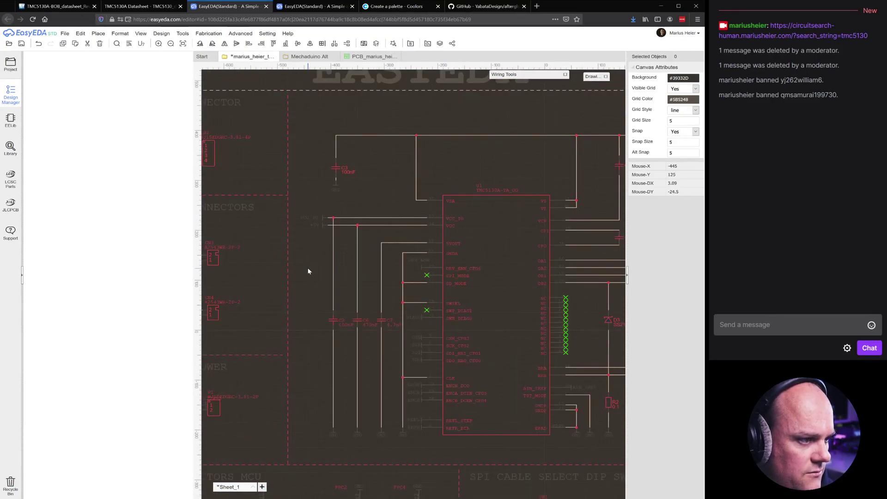
pyautogui.scroll(-2, 310, 268)
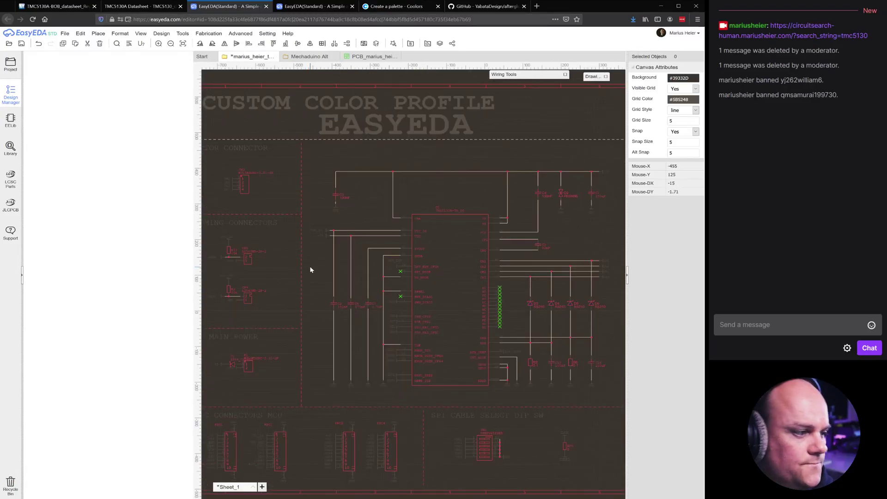
pyautogui.moveTo(321, 261); pyautogui.dragTo(331, 244, button='right')
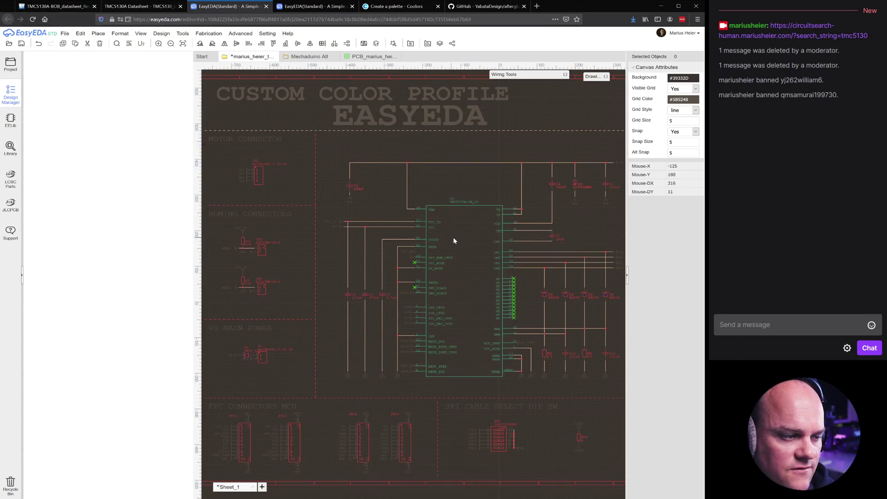
# - Set the custom theme's Symbol Graphics color to #FACFAD and apply it to the schematic
pyautogui.moveTo(270, 35)
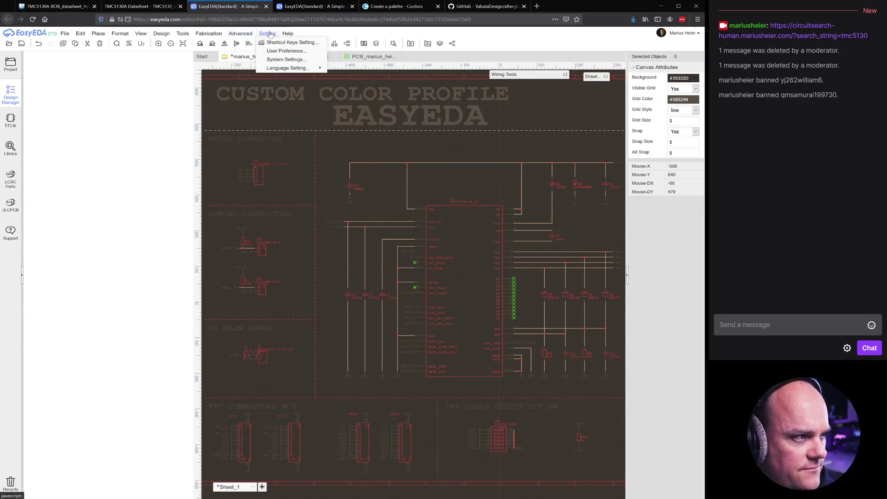
pyautogui.moveTo(157, 36)
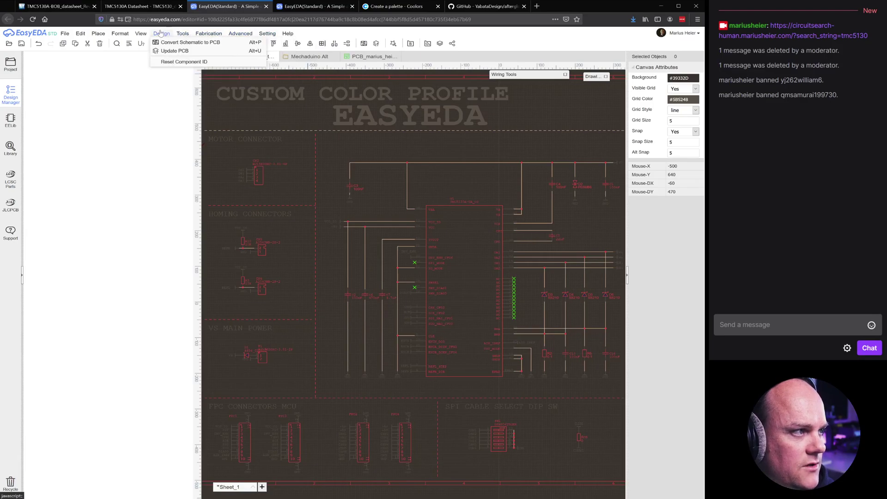
pyautogui.moveTo(155, 53)
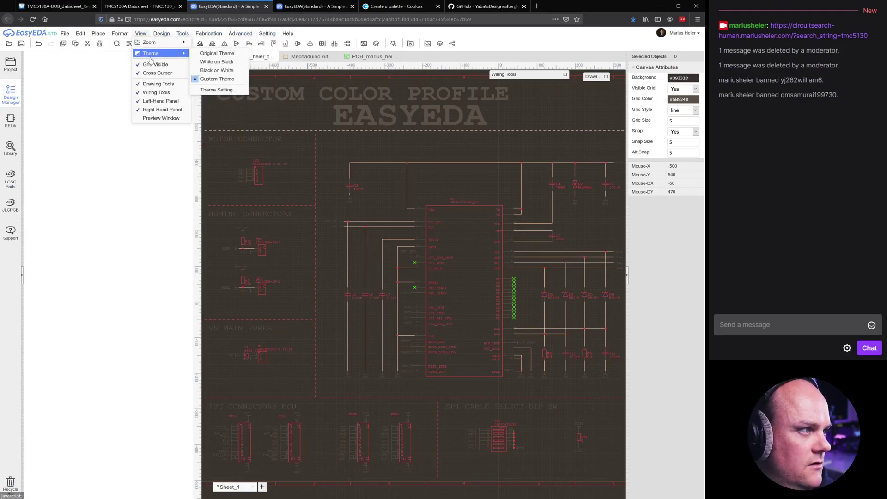
pyautogui.click(218, 90)
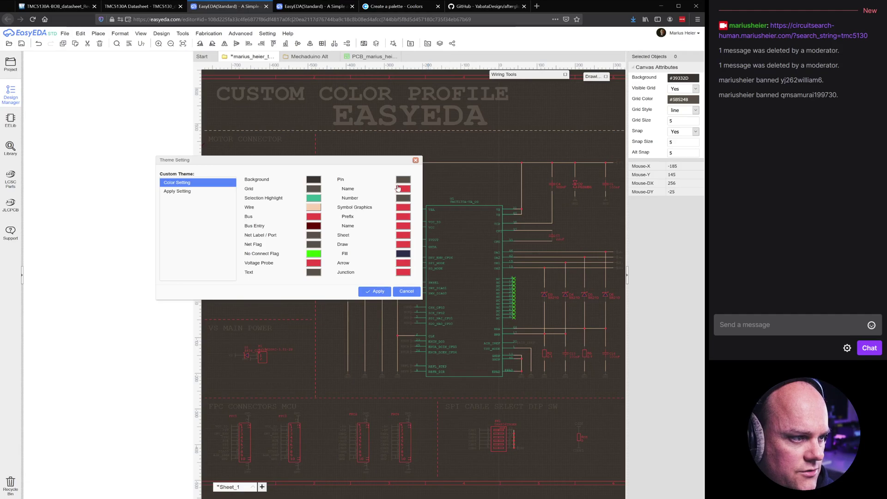
pyautogui.click(403, 208)
pyautogui.hotkey('ctrl', 'a')
pyautogui.write('#')
pyautogui.write('FACFAD')
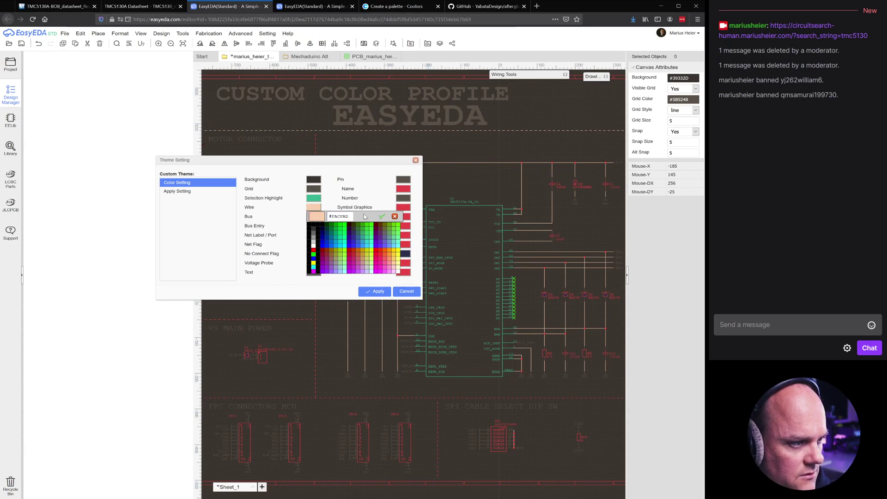
pyautogui.press('Return')
pyautogui.press('Return')
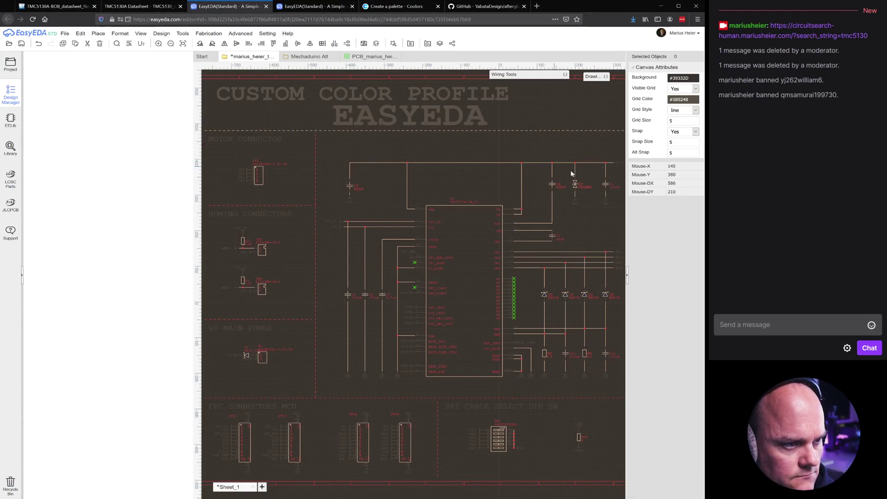
# - Examine the recolored component symbols up close around capacitors C4 and C3, then across the driver chip circuit
pyautogui.scroll(4, 550, 185)
pyautogui.scroll(2, 547, 184)
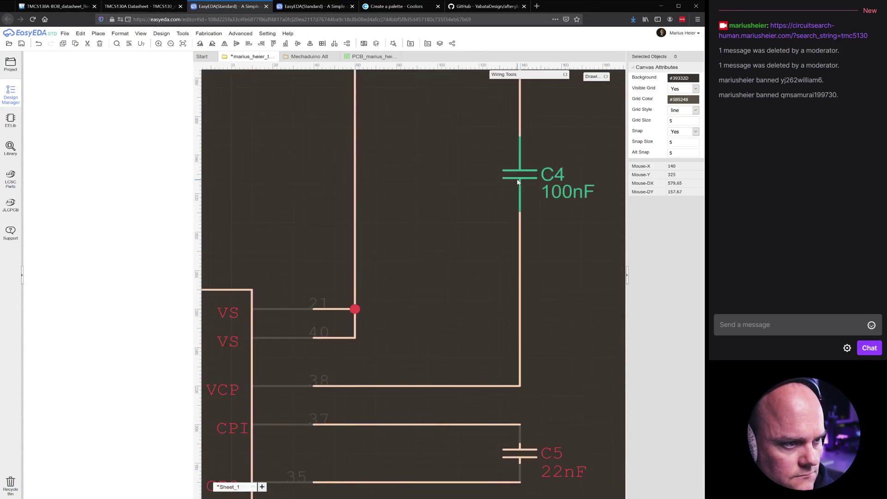
pyautogui.scroll(-4, 432, 207)
pyautogui.scroll(-2, 396, 217)
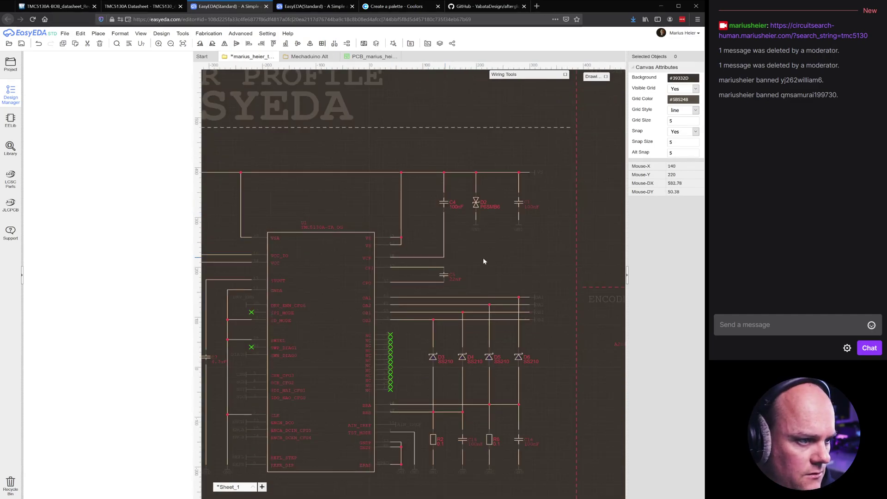
pyautogui.moveTo(492, 257); pyautogui.dragTo(536, 247, button='right')
pyautogui.moveTo(274, 212); pyautogui.dragTo(333, 200, button='right')
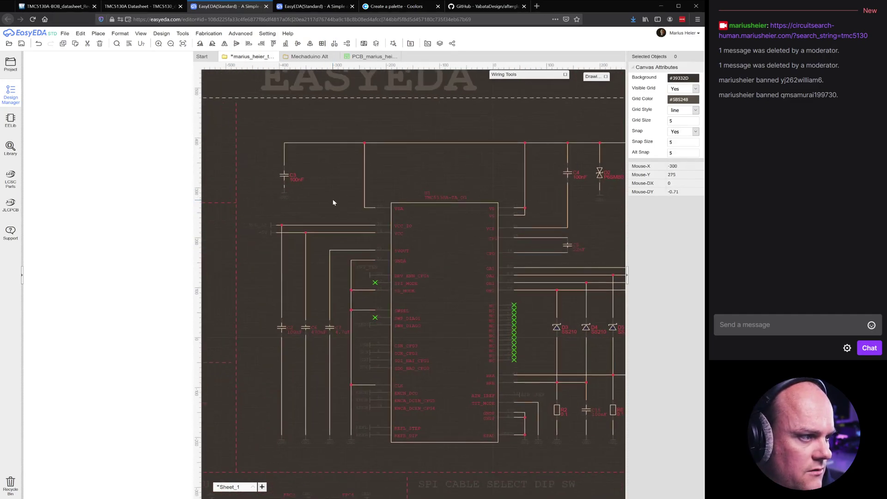
pyautogui.scroll(4, 282, 174)
pyautogui.scroll(3, 285, 172)
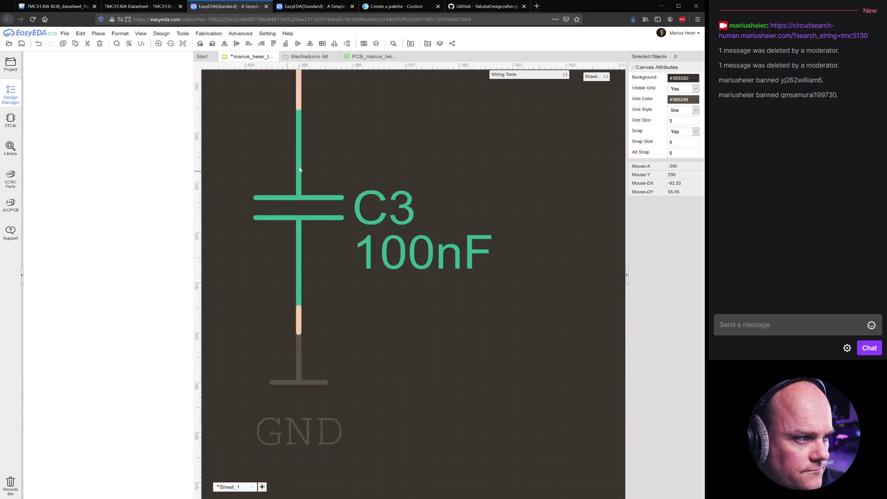
pyautogui.click(299, 137)
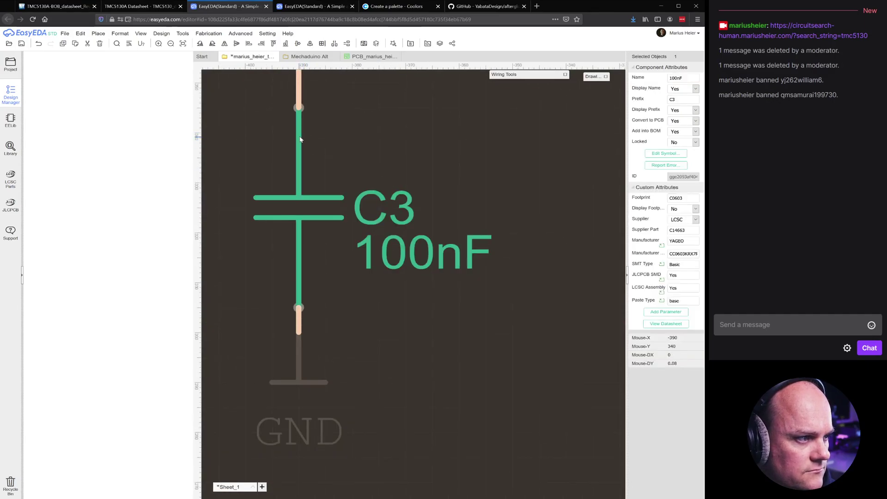
pyautogui.scroll(-3, 308, 154)
pyautogui.click(344, 164)
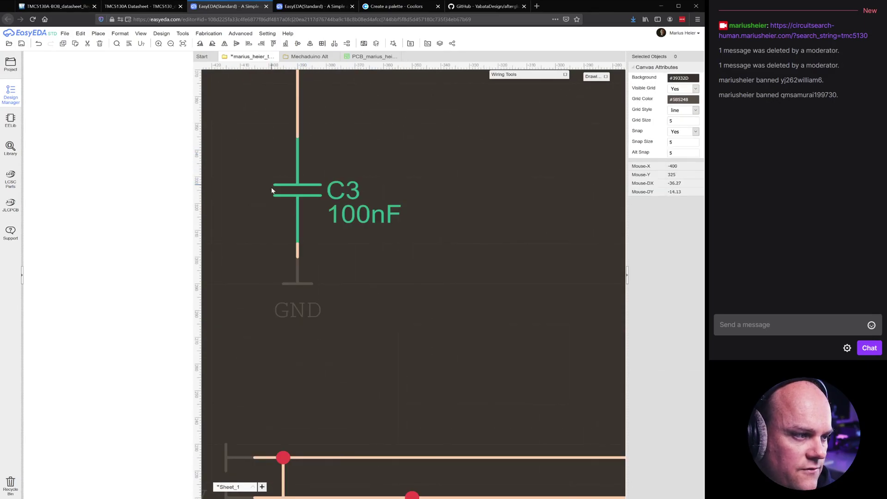
pyautogui.scroll(-3, 300, 188)
pyautogui.scroll(-1, 422, 197)
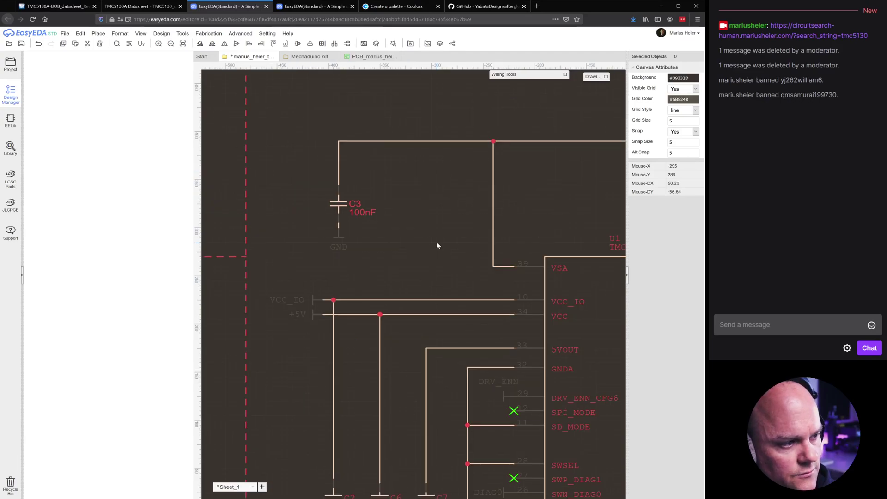
pyautogui.scroll(-5, 354, 245)
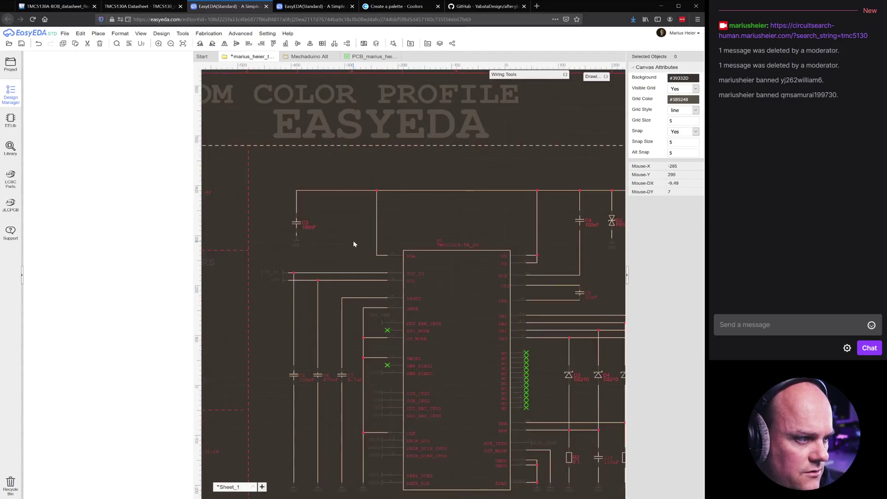
pyautogui.moveTo(321, 207)
pyautogui.mouseDown(button='right')
pyautogui.moveTo(302, 206)
pyautogui.moveTo(314, 202)
pyautogui.mouseUp(button='right')
pyautogui.scroll(2, 314, 201)
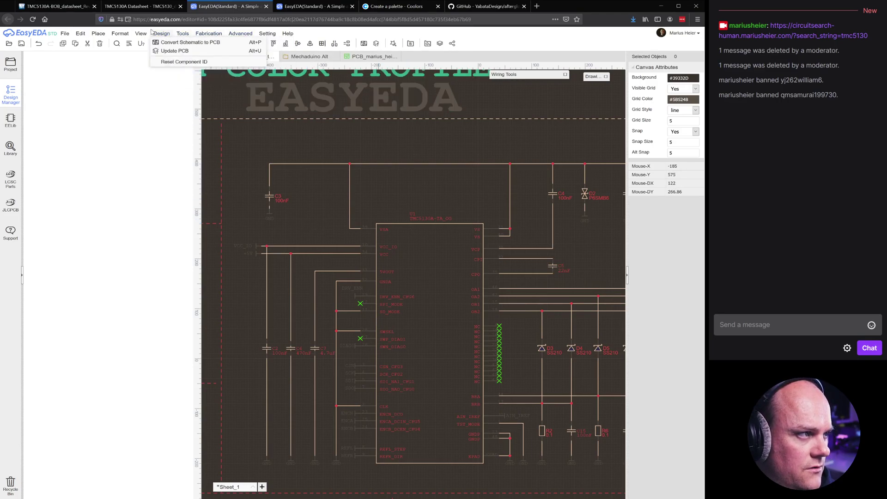
# - Set the custom theme's Pin color to #FACFAD and apply it to the schematic
pyautogui.moveTo(147, 36)
pyautogui.moveTo(160, 54)
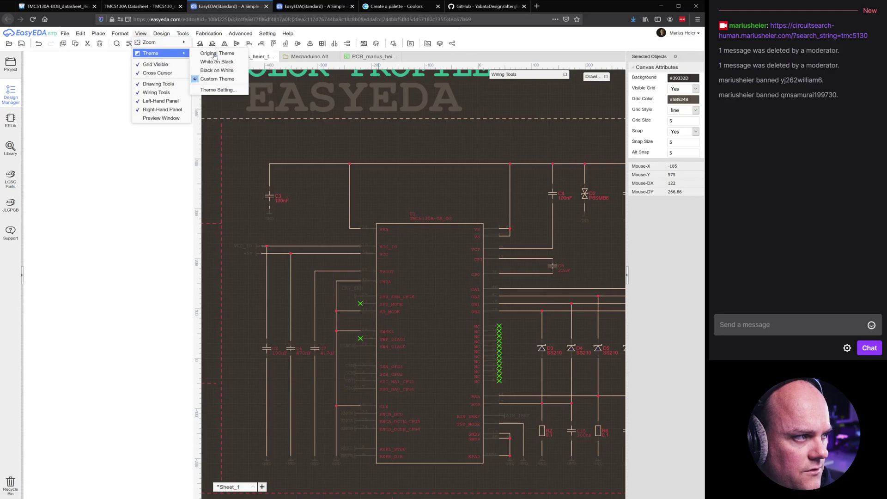
pyautogui.click(221, 90)
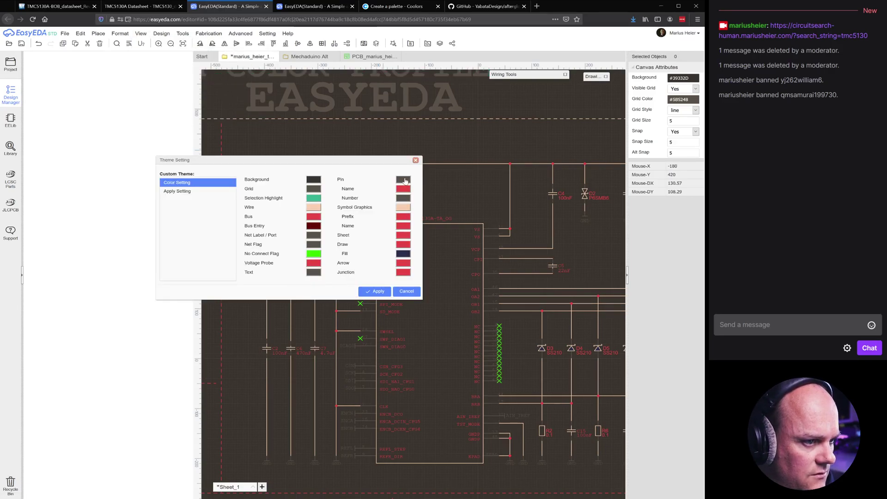
pyautogui.click(404, 180)
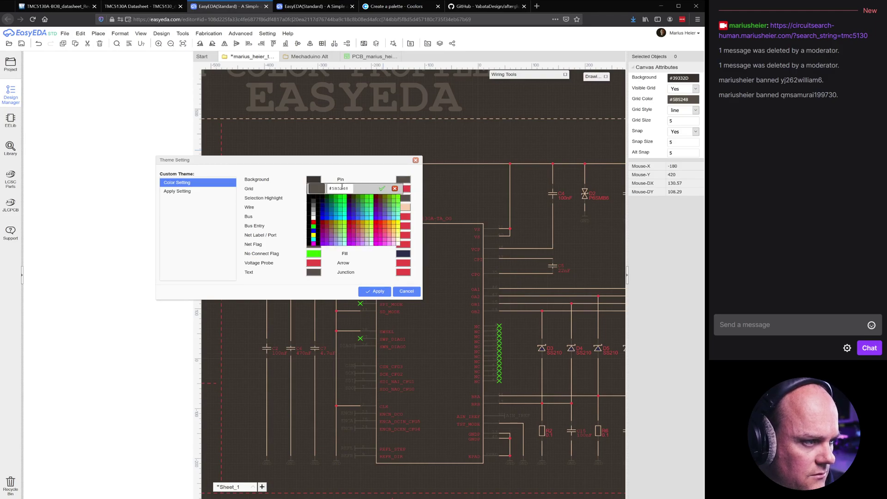
pyautogui.hotkey('ctrl', 'a')
pyautogui.write('#FACBAD')
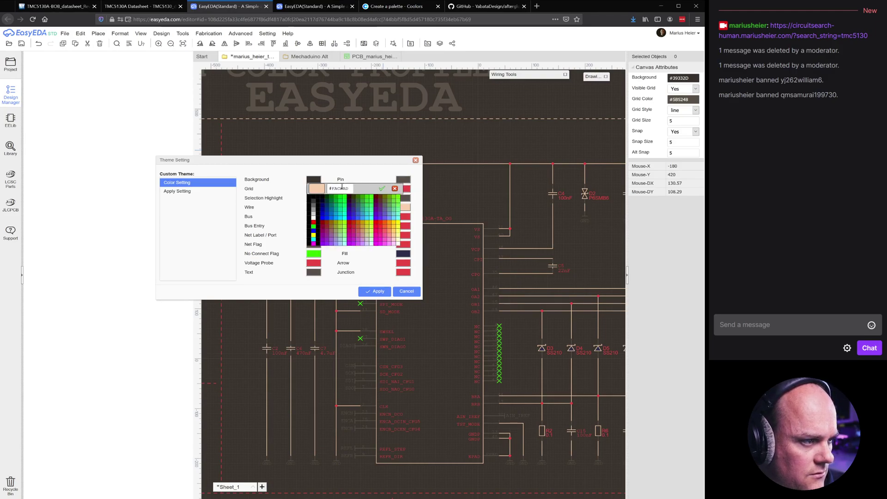
pyautogui.click(381, 188)
pyautogui.click(375, 291)
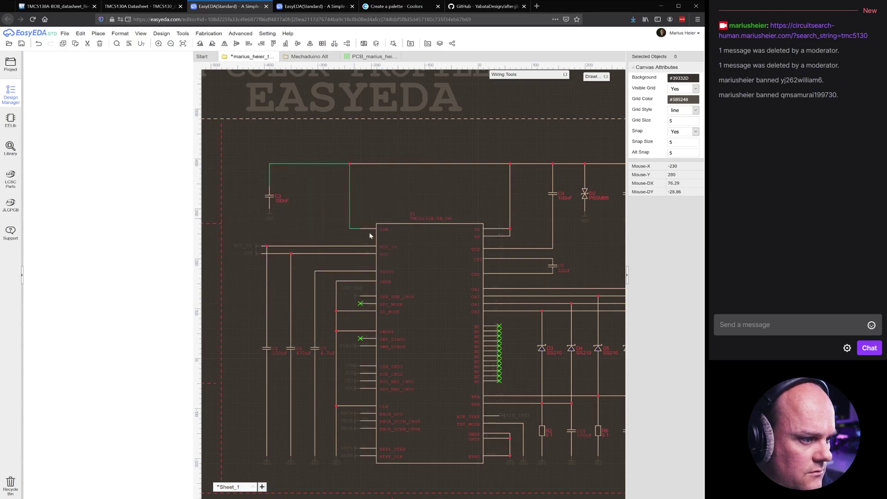
# - Switch to Coolors, view the shades of FACFAD and replace it in the palette with the lighter shade FEF4EC
pyautogui.click(476, 7)
pyautogui.click(397, 7)
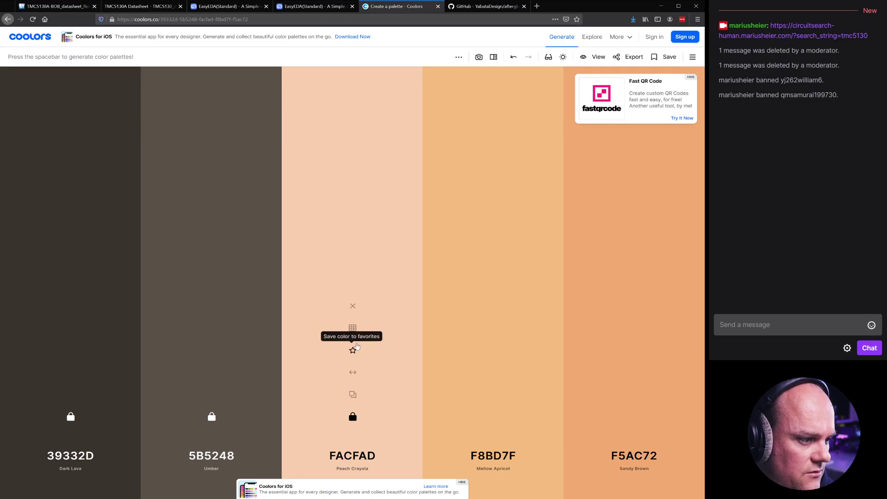
pyautogui.click(353, 328)
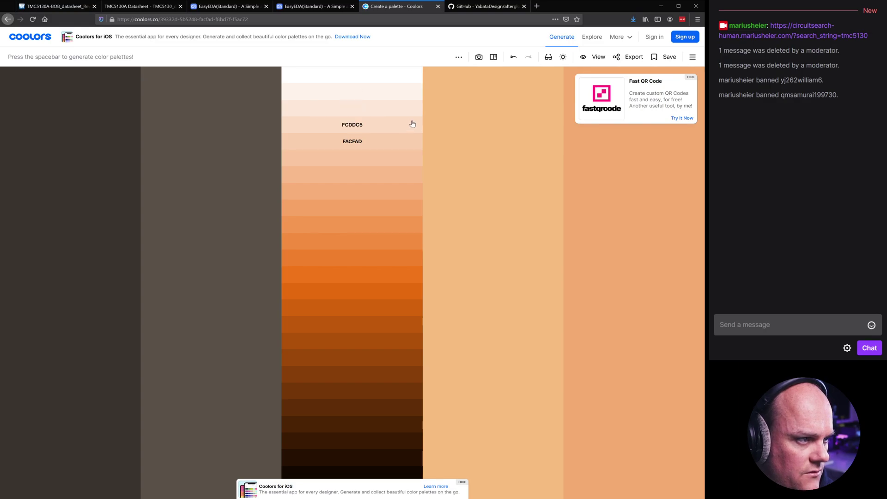
pyautogui.click(349, 96)
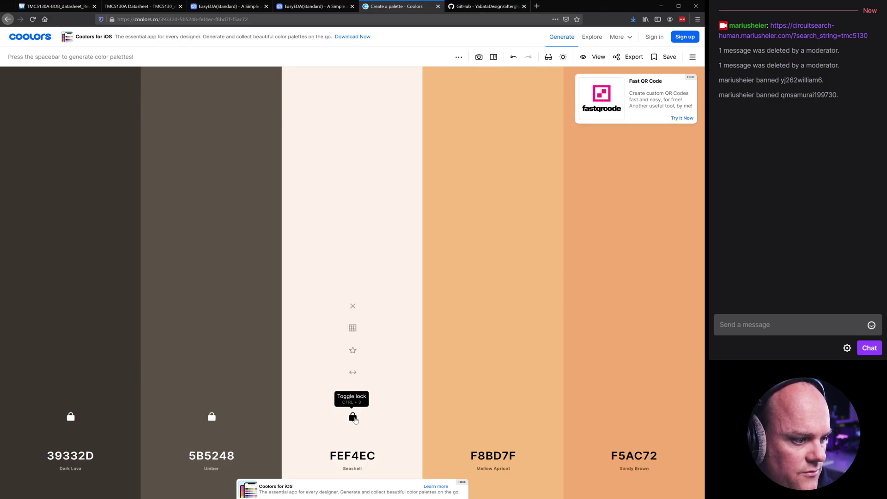
# - Replace FEF4EC in the palette with its dark shade 271302, and view the shades once more
pyautogui.click(353, 329)
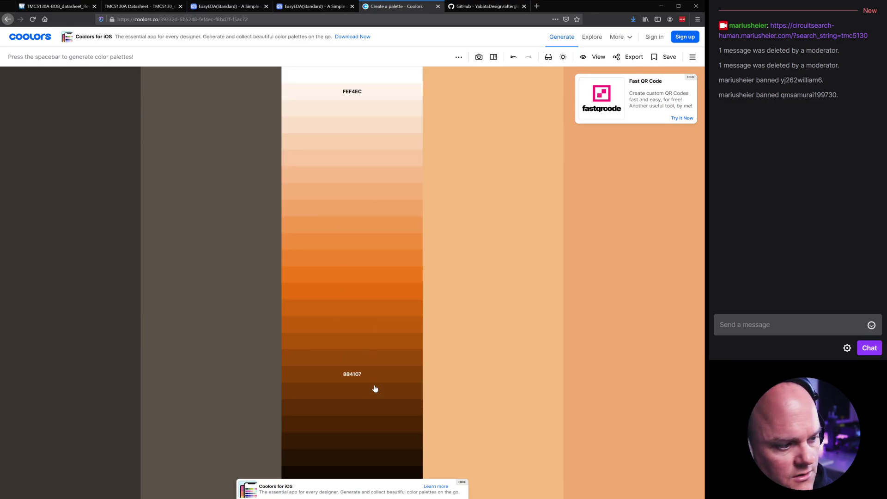
pyautogui.click(352, 456)
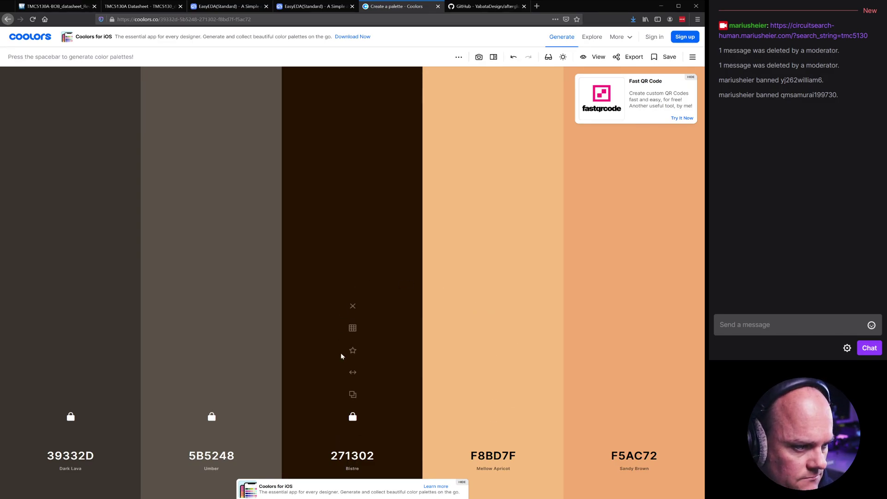
pyautogui.click(352, 329)
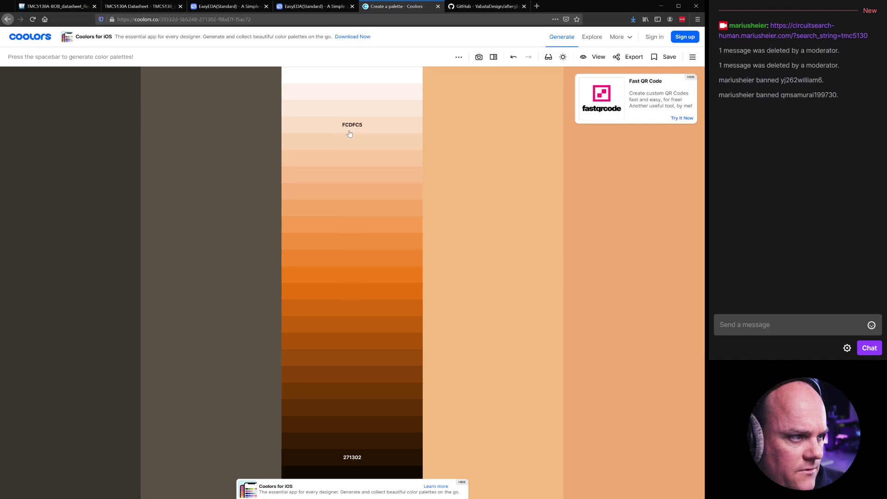
pyautogui.click(495, 129)
# - Copy the palette color F8BD7F, switch to EasyEDA and apply #F8BD7F as the custom theme's Wire color
pyautogui.click(494, 394)
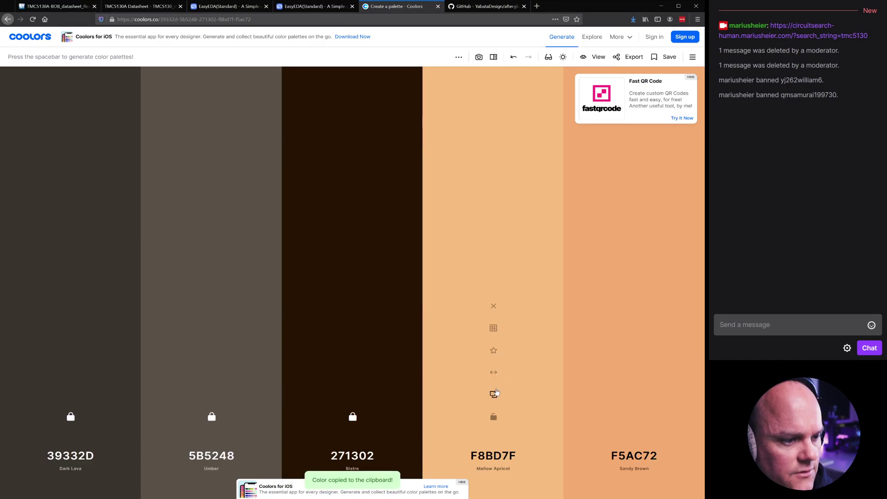
pyautogui.click(233, 9)
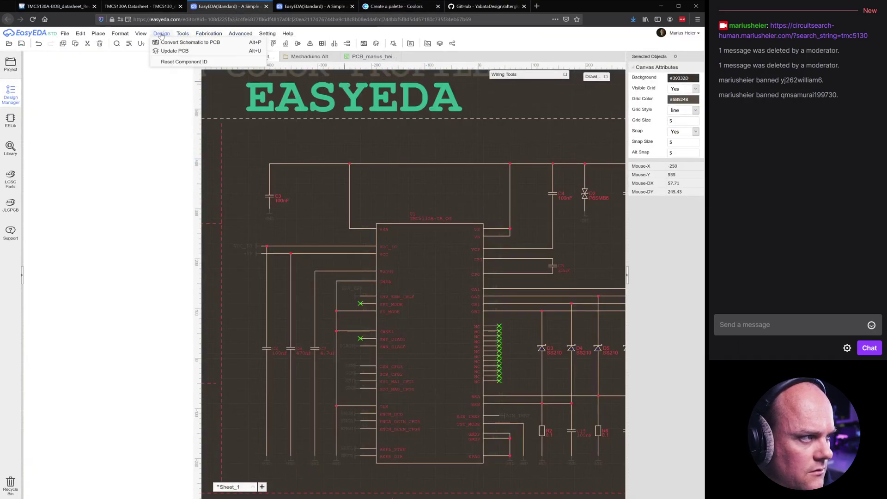
pyautogui.moveTo(146, 34)
pyautogui.moveTo(157, 54)
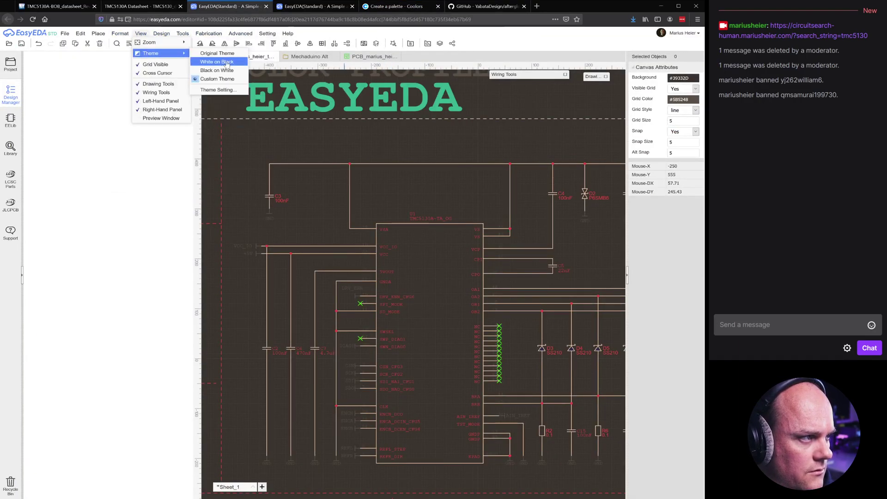
pyautogui.click(218, 92)
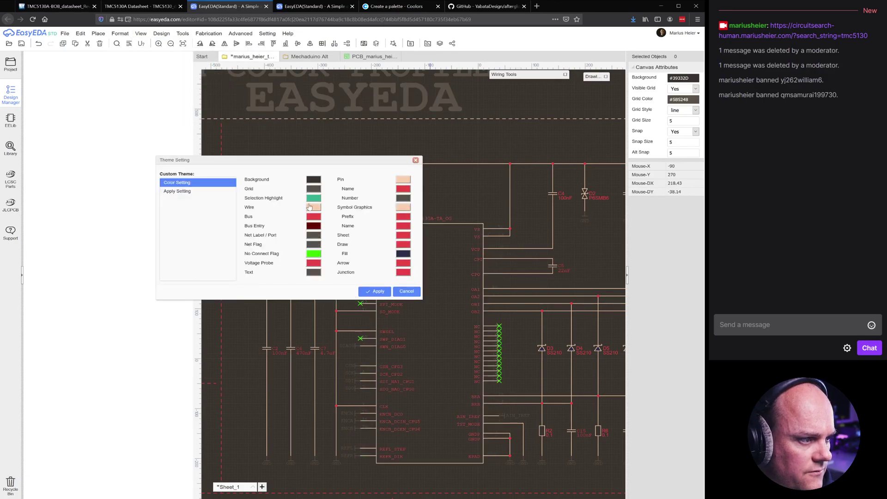
pyautogui.click(313, 216)
pyautogui.tripleClick(250, 215)
pyautogui.write('#')
pyautogui.hotkey('ctrl', 'v')
pyautogui.press('Return')
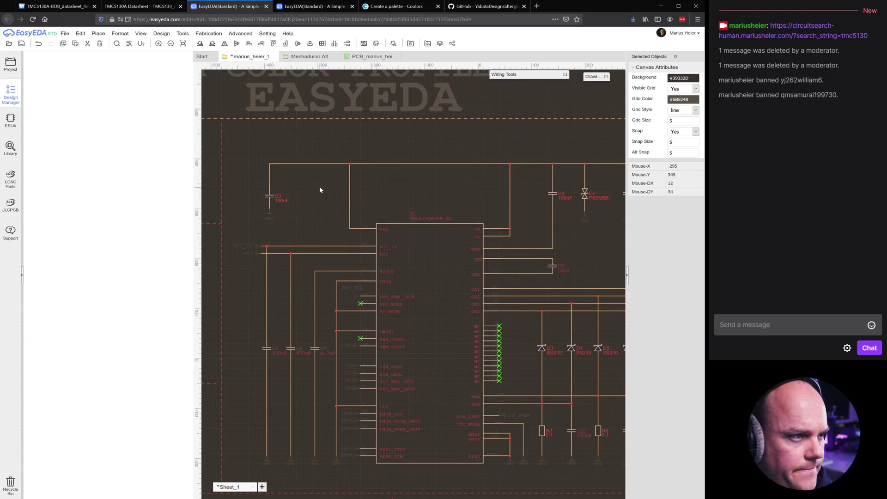
# - Switch to the Afterglow GitHub page to examine the default theme's code colors, and return to the EasyEDA schematic
pyautogui.click(480, 6)
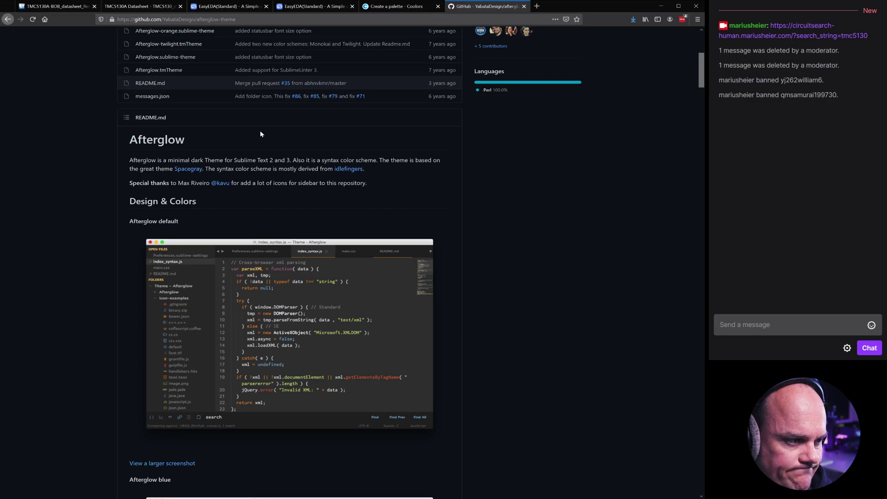
pyautogui.scroll(-1, 261, 134)
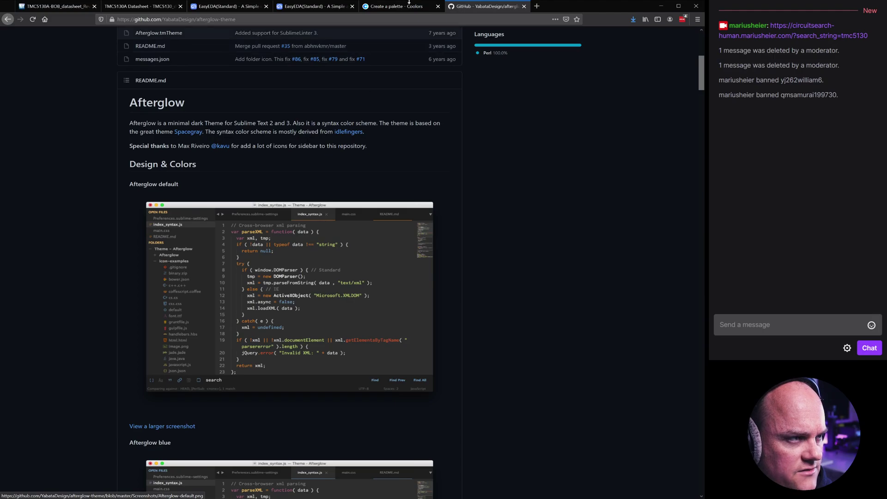
pyautogui.click(217, 8)
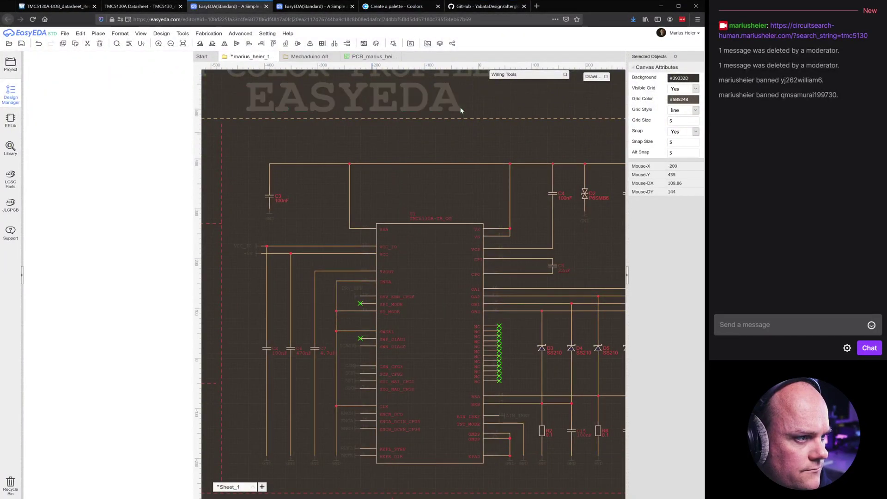
# - Switch to Coolors, unlock the palette color 271302 and lock F8BD7F
pyautogui.click(397, 6)
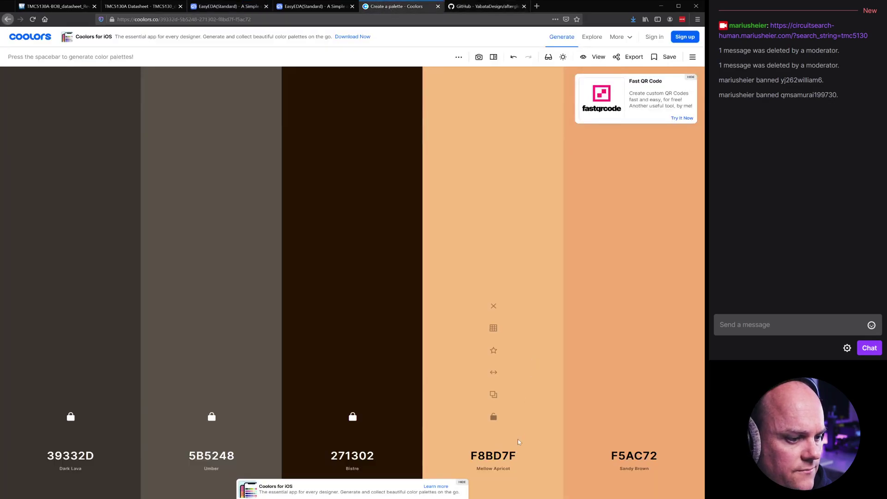
pyautogui.click(352, 417)
pyautogui.click(493, 417)
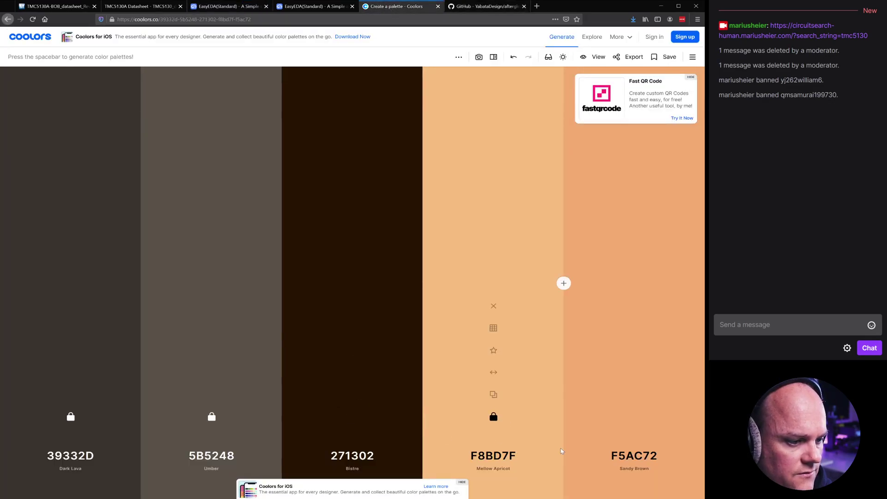
# - Regenerate the unlocked palette colors repeatedly until the greens 9CFC97 and 6BA368 come up
pyautogui.press('space')
pyautogui.press('space')
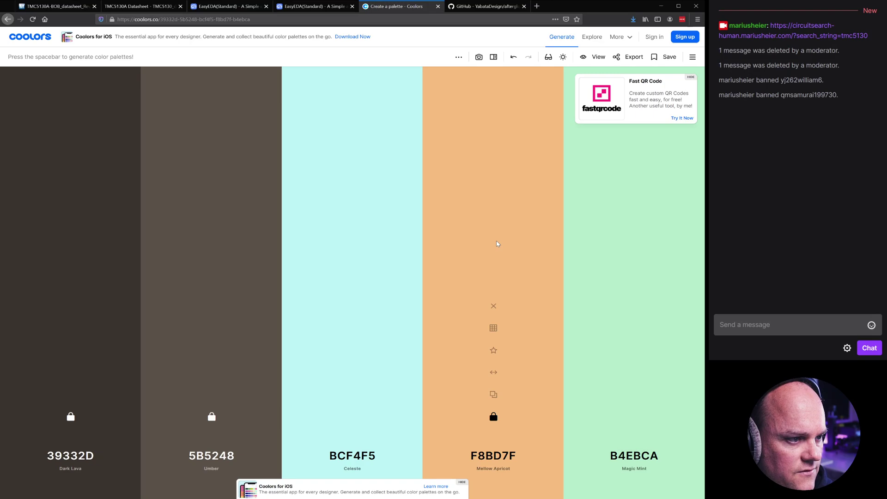
pyautogui.press('space')
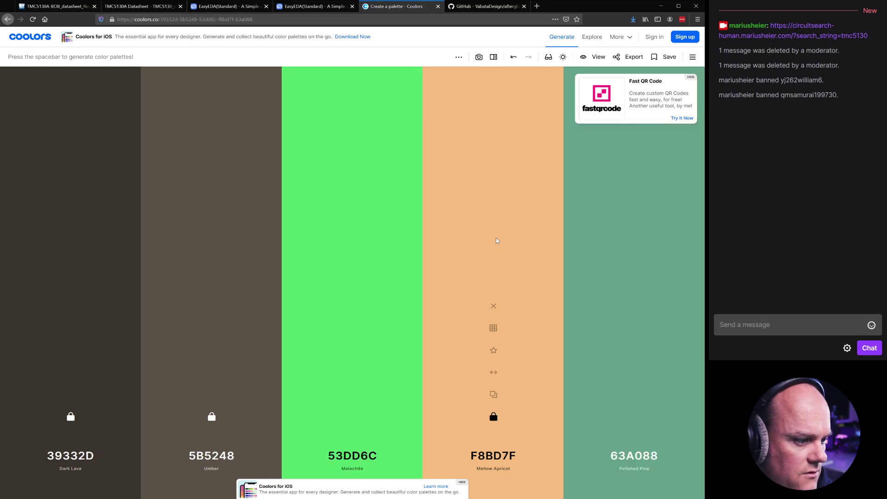
pyautogui.press('space')
pyautogui.press('space')
pyautogui.press('space')
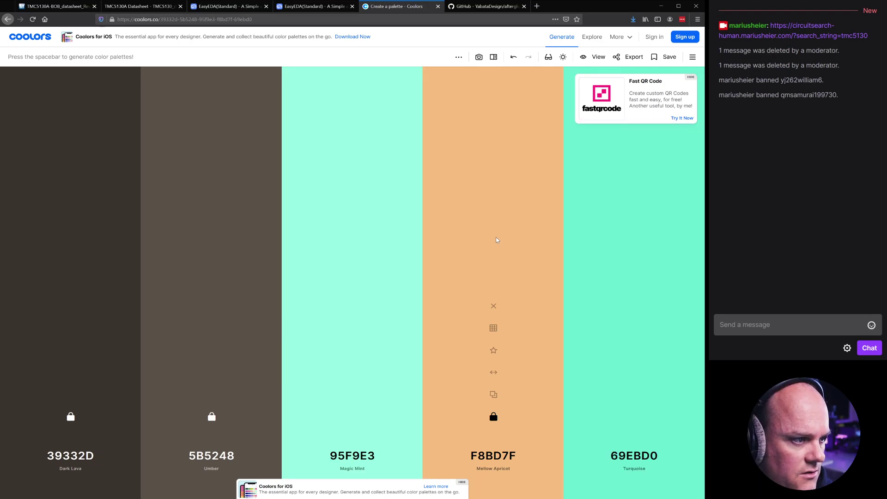
pyautogui.press('space')
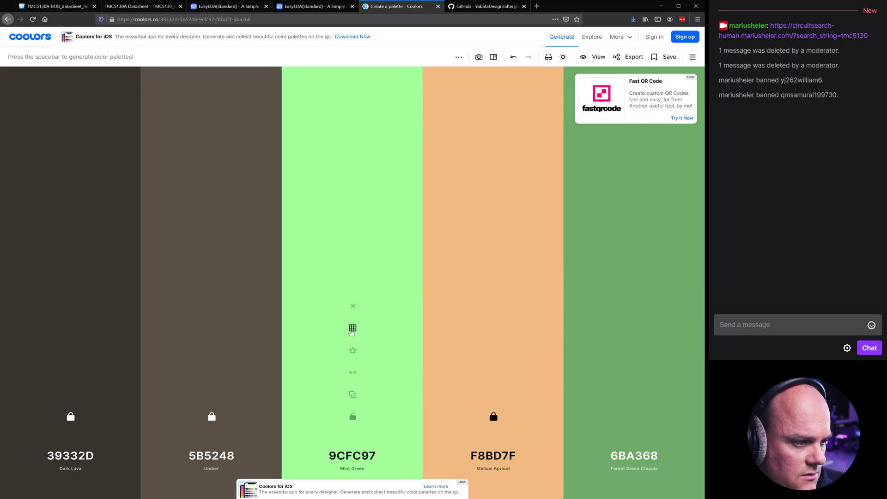
# - Change the light green palette color to the lighter shade B4FCB0 and copy its color code
pyautogui.click(353, 329)
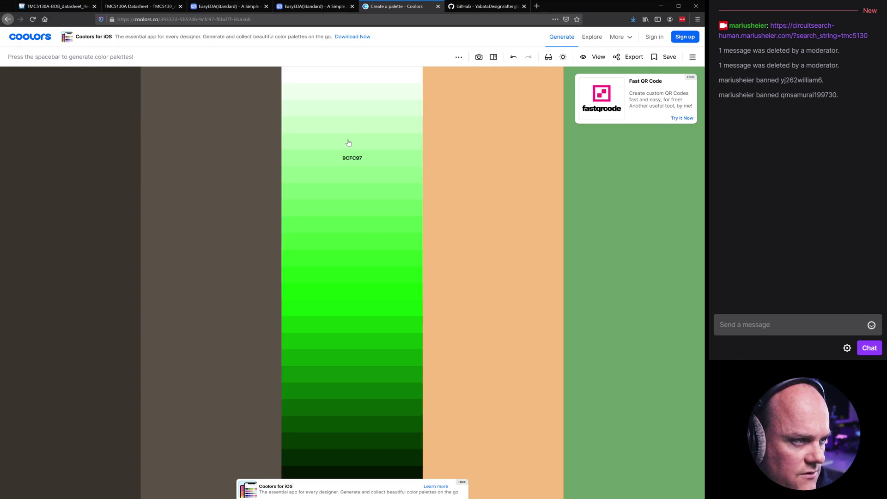
pyautogui.click(357, 123)
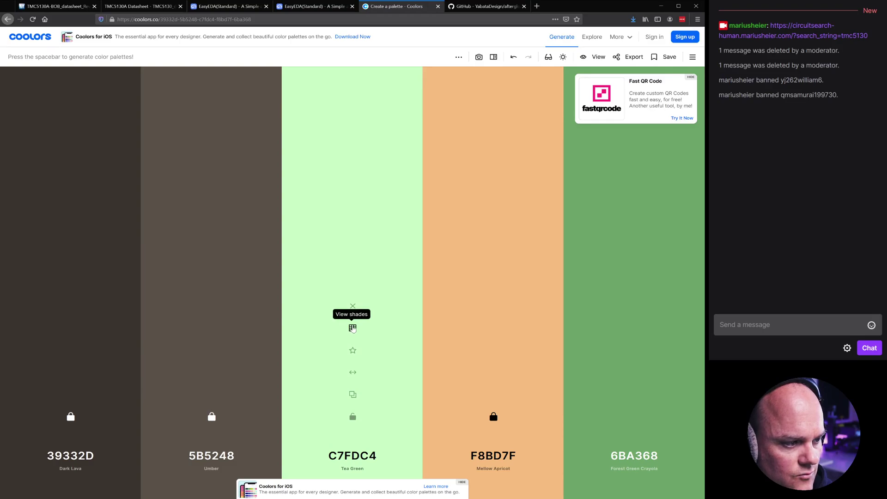
pyautogui.click(352, 329)
pyautogui.click(366, 146)
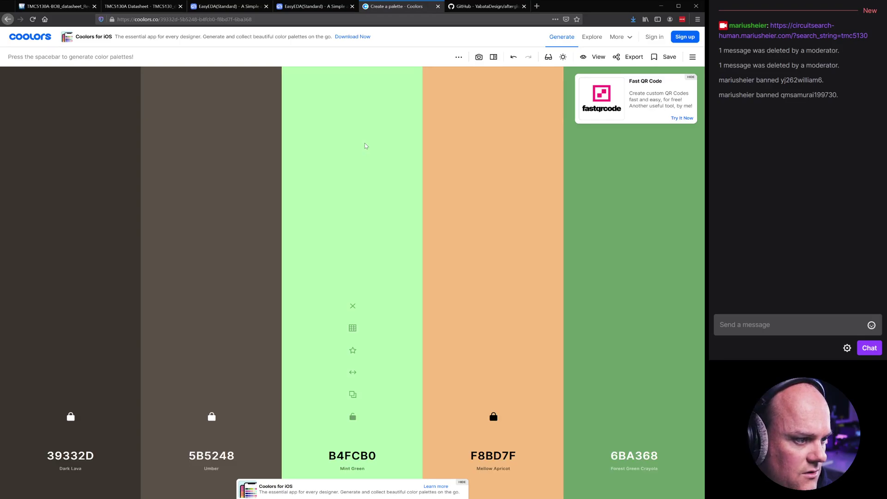
pyautogui.click(352, 395)
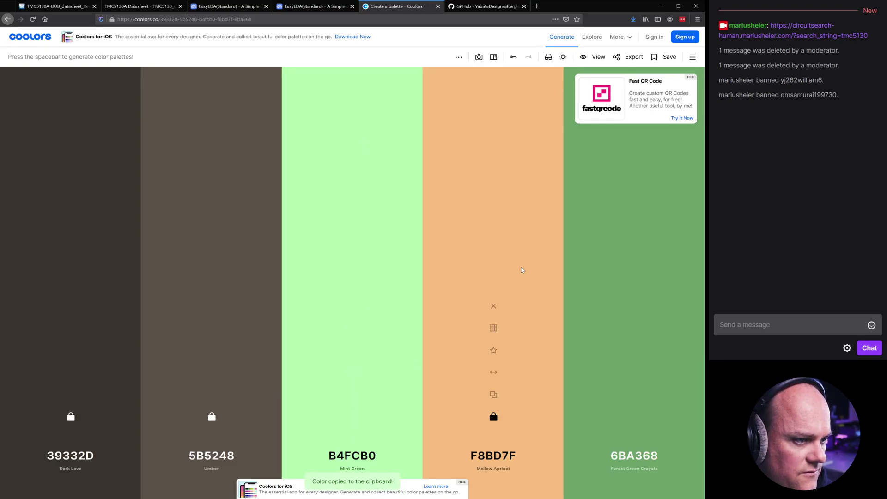
# - Switch to EasyEDA and apply the copied green #B4FCB0 as the custom theme's Symbol Graphics color
pyautogui.click(197, 7)
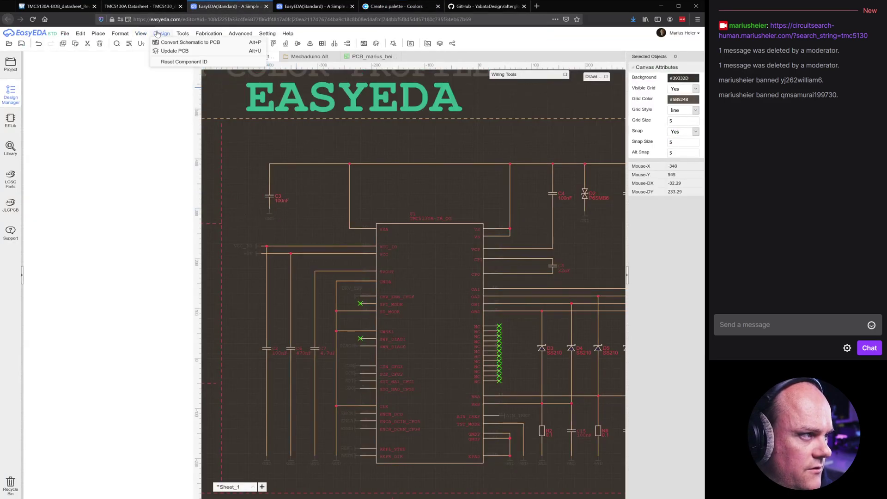
pyautogui.moveTo(146, 35)
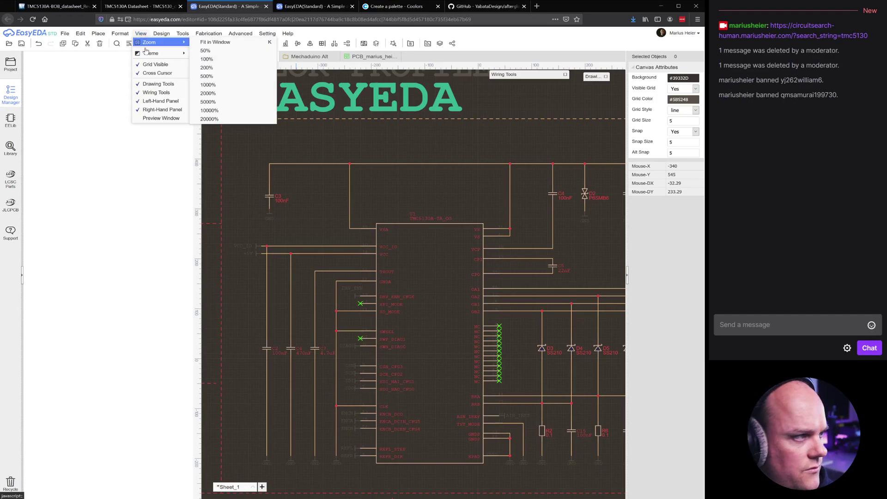
pyautogui.moveTo(150, 54)
pyautogui.click(210, 90)
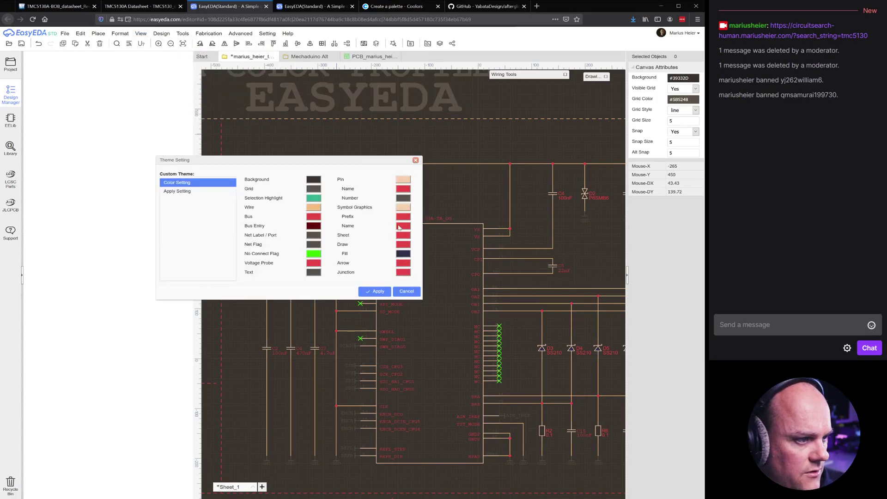
pyautogui.click(403, 207)
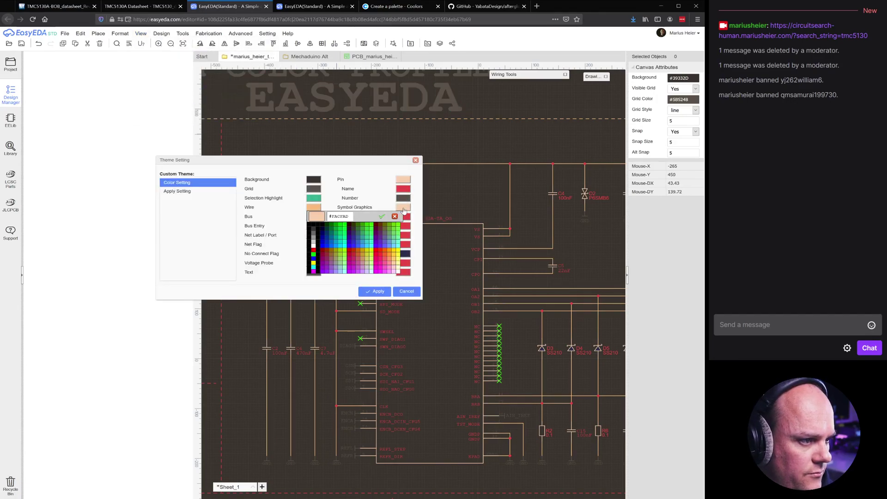
pyautogui.doubleClick(344, 216)
pyautogui.hotkey('ctrl', 'v')
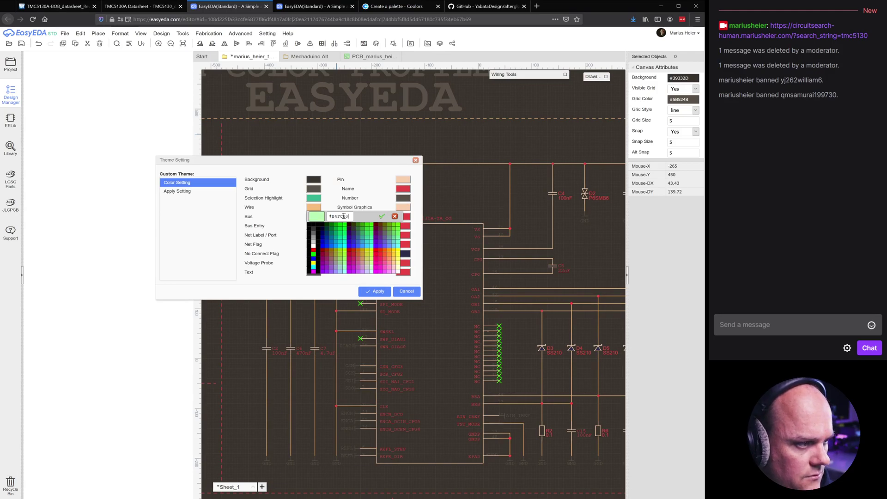
pyautogui.press('Return')
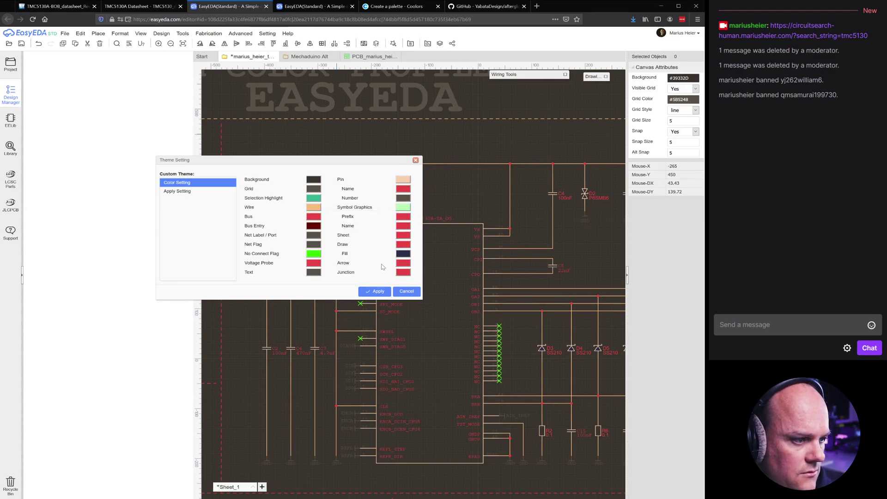
pyautogui.click(380, 293)
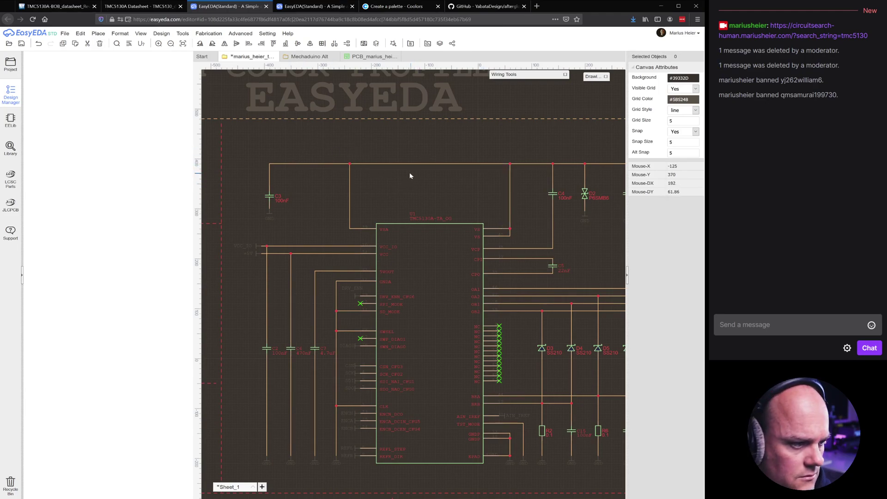
# - Copy the Selection Highlight color code from the custom theme settings
pyautogui.click(209, 33)
pyautogui.moveTo(141, 33)
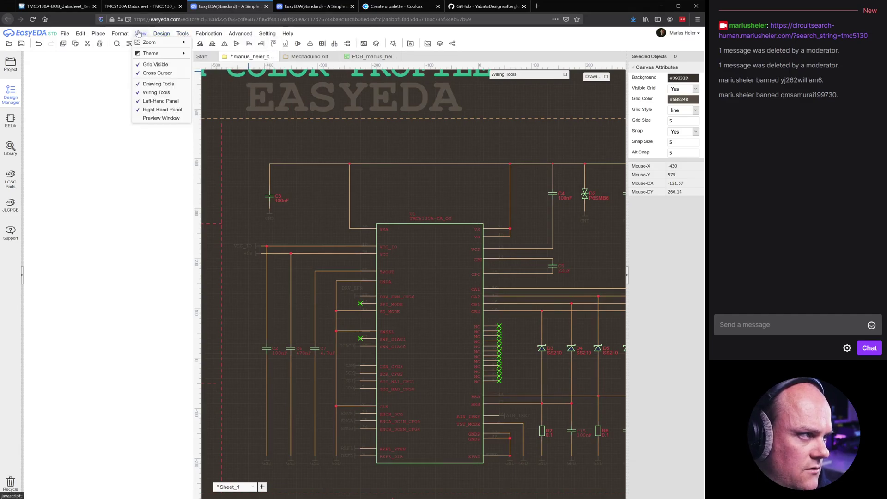
pyautogui.moveTo(143, 53)
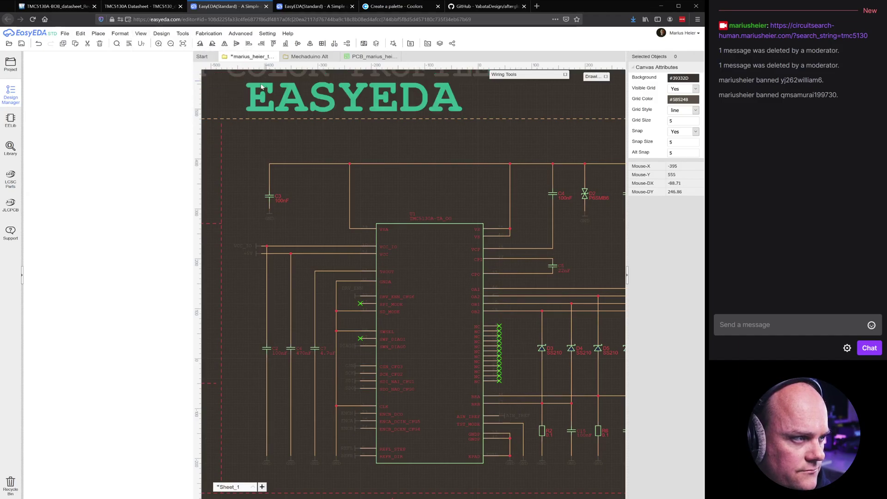
pyautogui.click(145, 34)
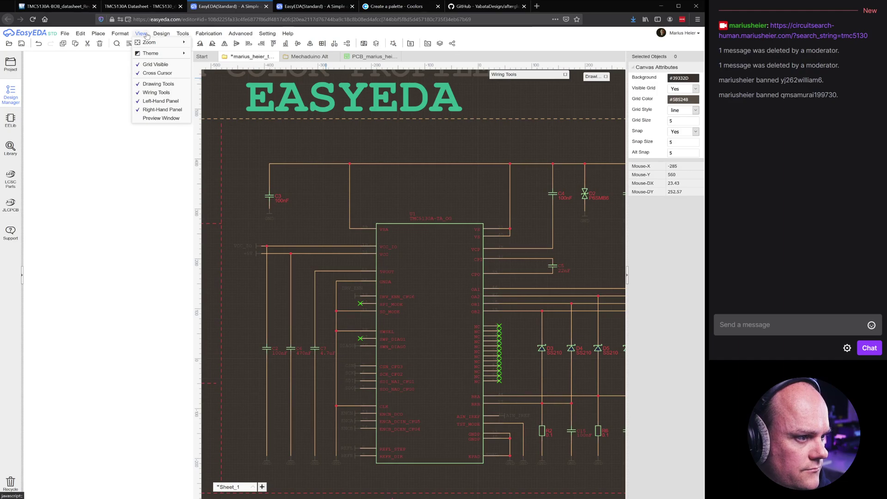
pyautogui.moveTo(160, 54)
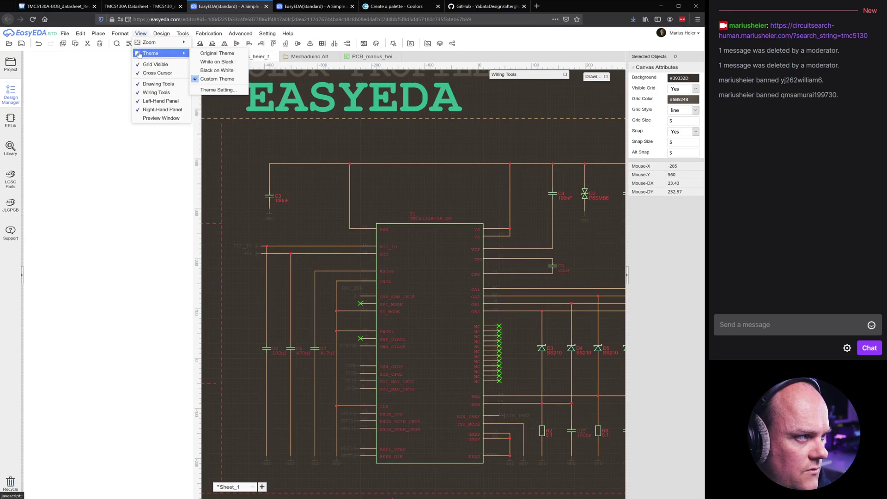
pyautogui.click(213, 90)
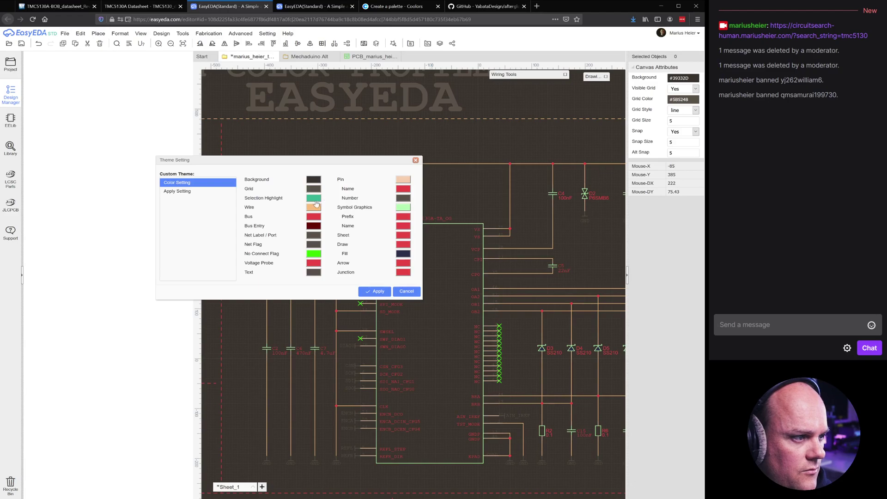
pyautogui.click(313, 200)
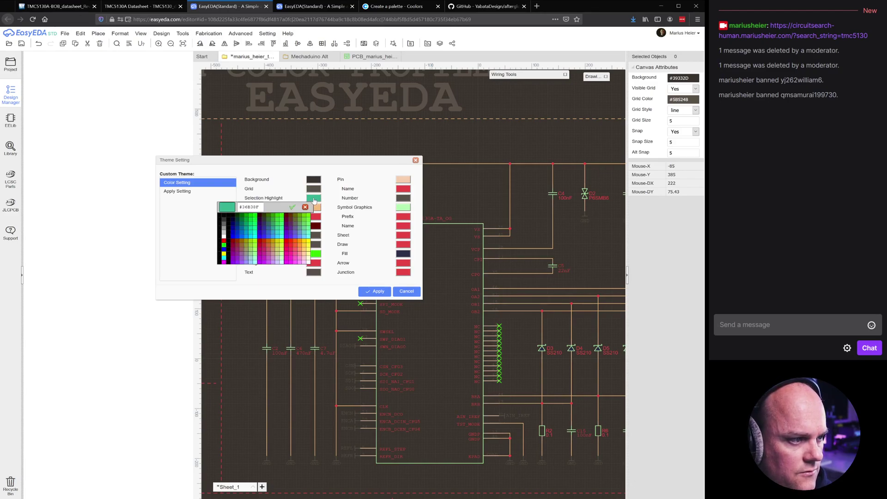
pyautogui.doubleClick(257, 207)
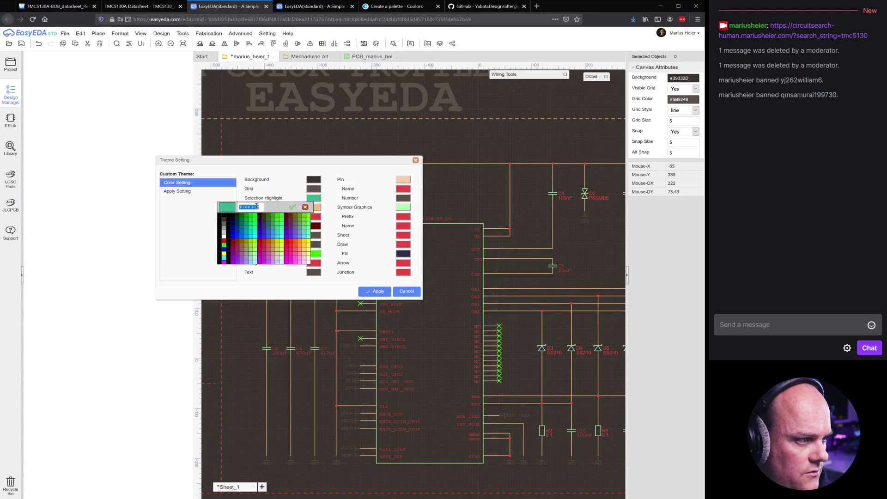
pyautogui.click(306, 208)
pyautogui.click(314, 201)
pyautogui.doubleClick(261, 207)
pyautogui.hotkey('ctrl', 'c')
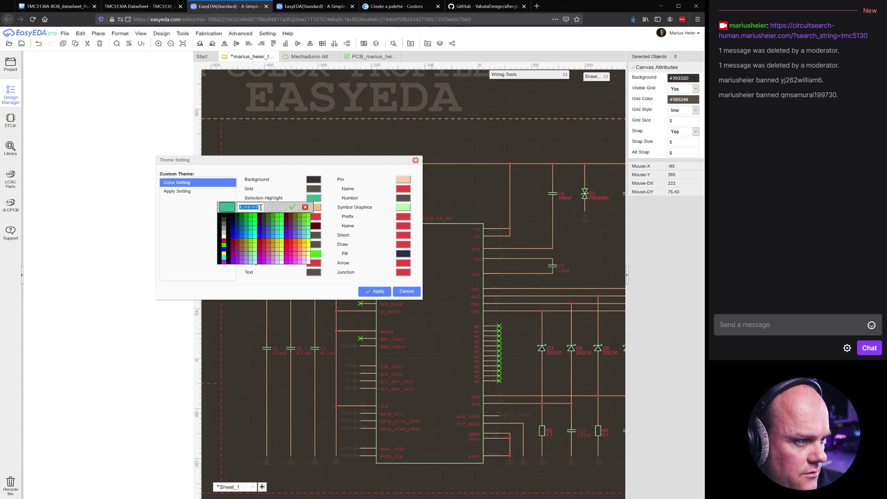
pyautogui.click(292, 207)
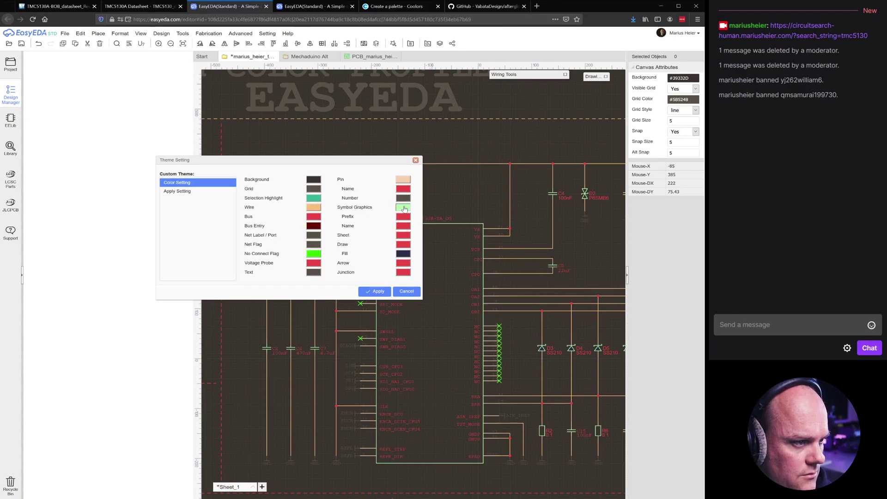
# - Set the Symbol Graphics color to the copied Selection Highlight color #36B38F and apply the theme
pyautogui.click(403, 207)
pyautogui.doubleClick(333, 215)
pyautogui.hotkey('ctrl', 'v')
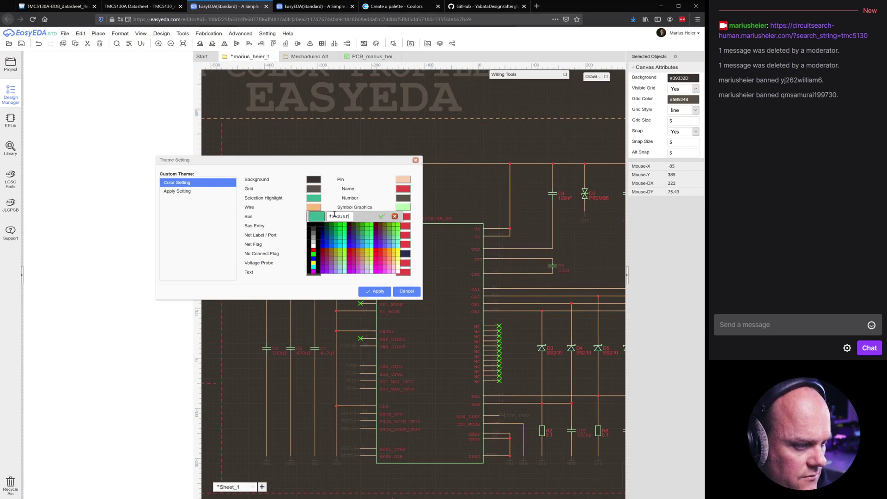
pyautogui.press('Return')
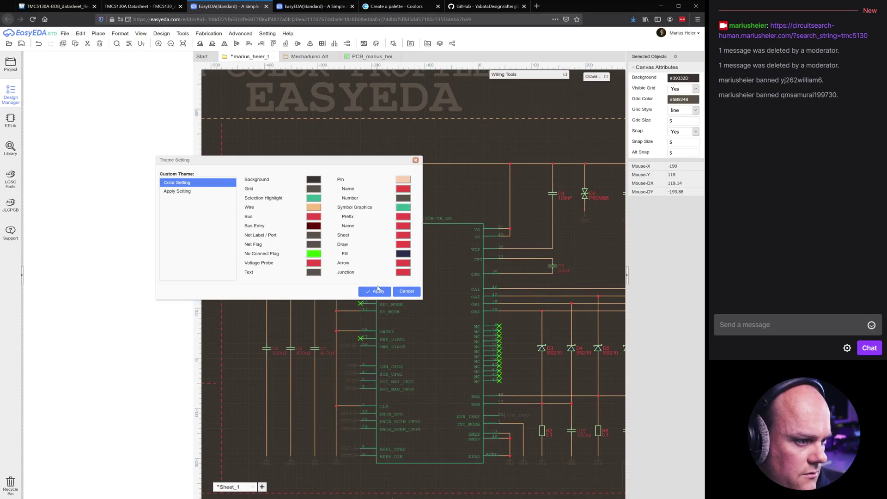
pyautogui.click(378, 291)
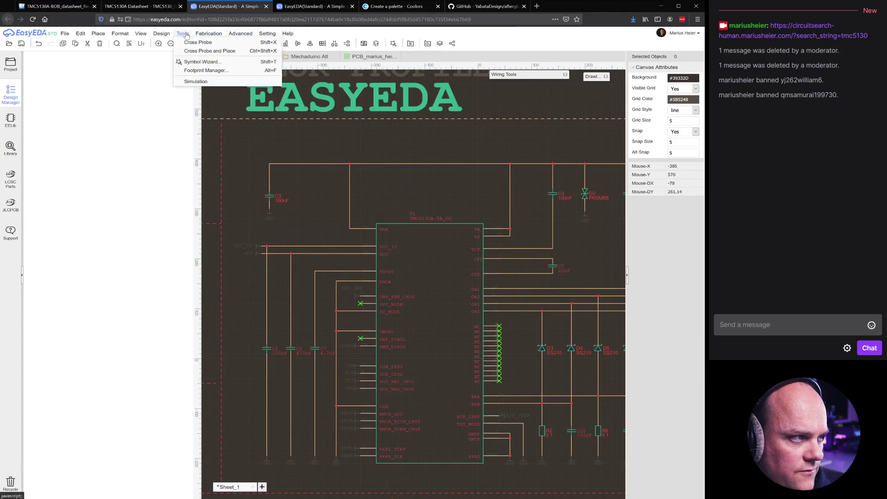
# - Set the custom theme's Pin Name color to #36B38F and apply the theme
pyautogui.moveTo(150, 55)
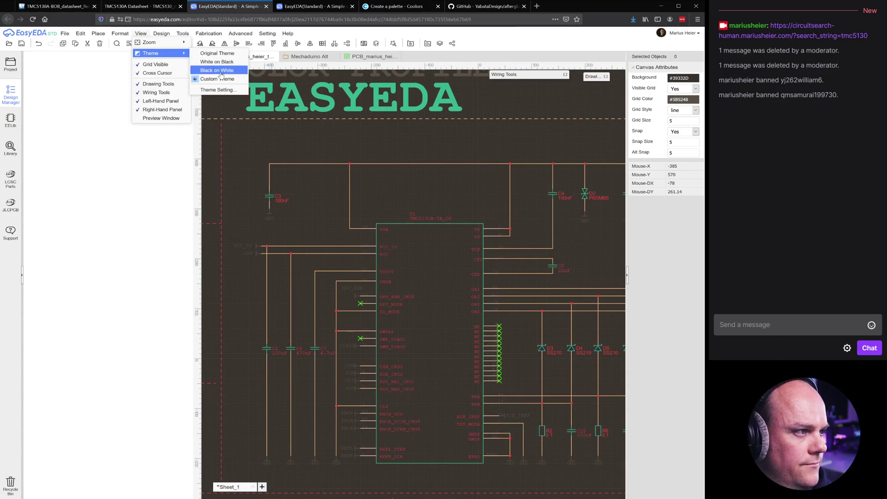
pyautogui.click(218, 90)
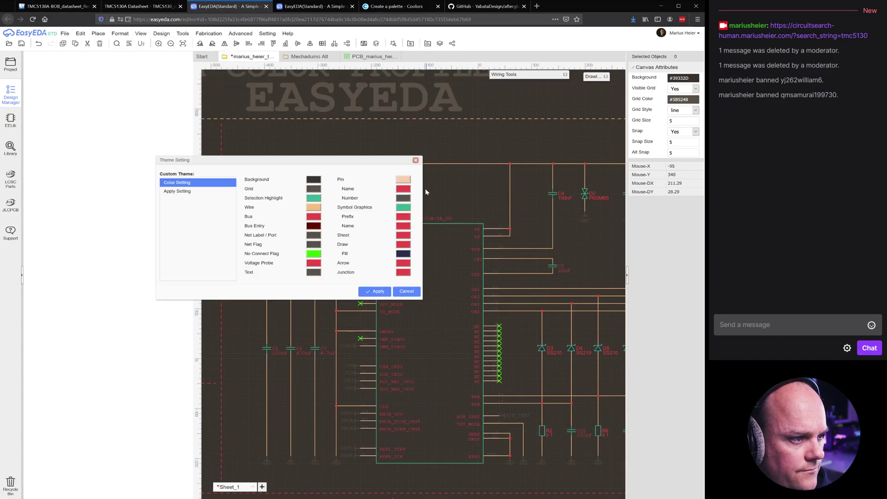
pyautogui.click(401, 189)
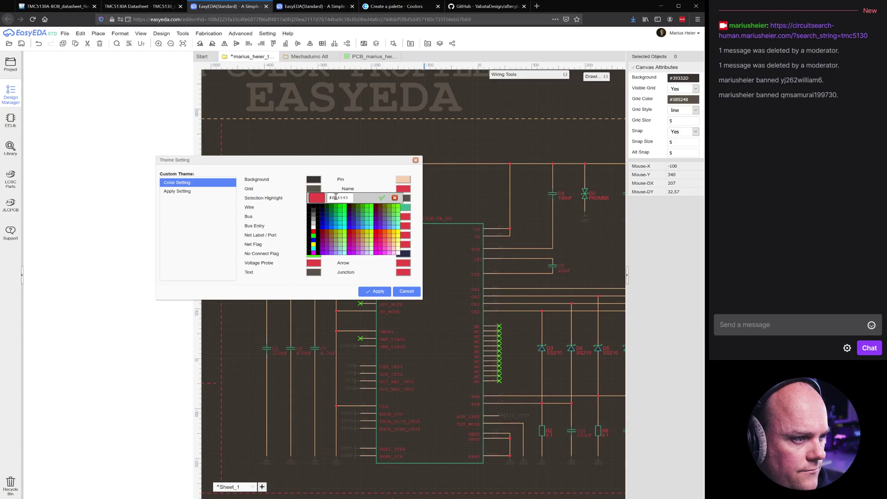
pyautogui.write('333300')
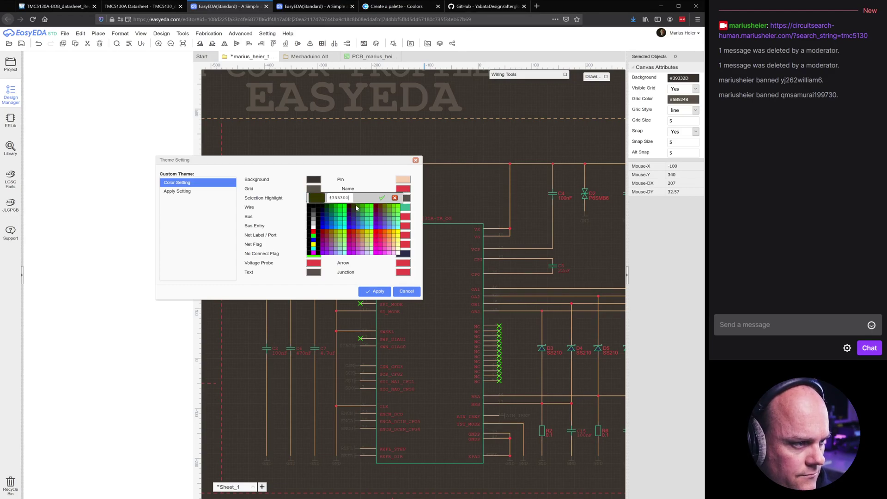
pyautogui.doubleClick(349, 199)
pyautogui.write('36B38F')
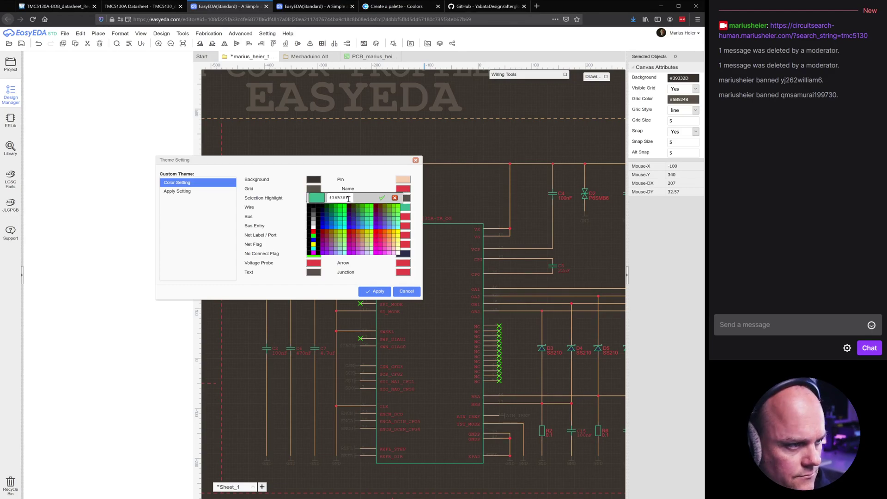
pyautogui.press('Return')
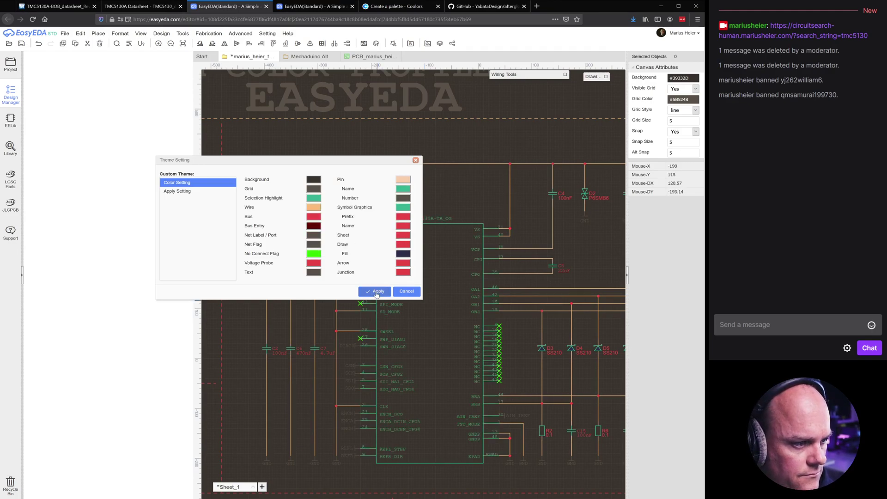
pyautogui.click(375, 291)
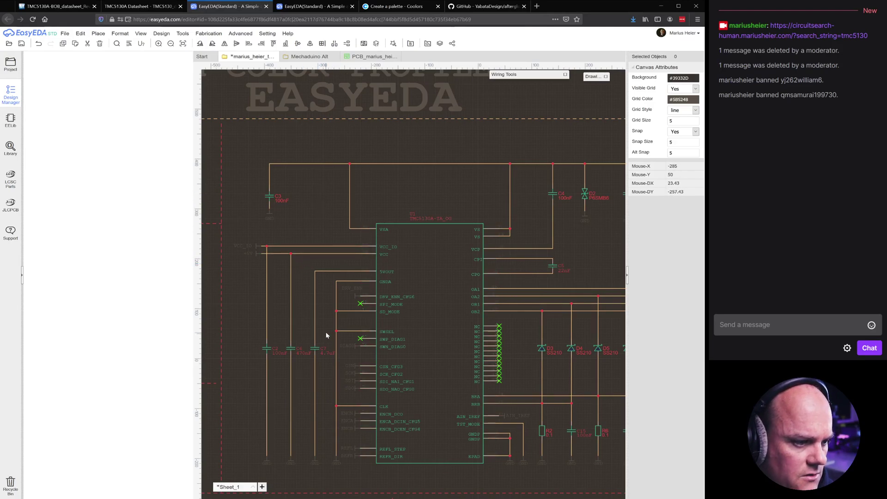
# - Copy the Symbol Graphics color code from the custom theme settings and close them without applying changes
pyautogui.moveTo(313, 331); pyautogui.dragTo(311, 301, button='right')
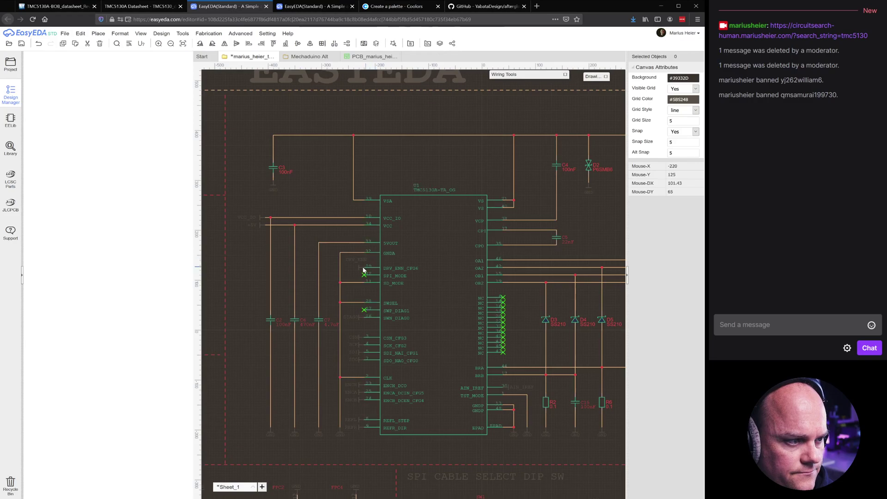
pyautogui.click(391, 11)
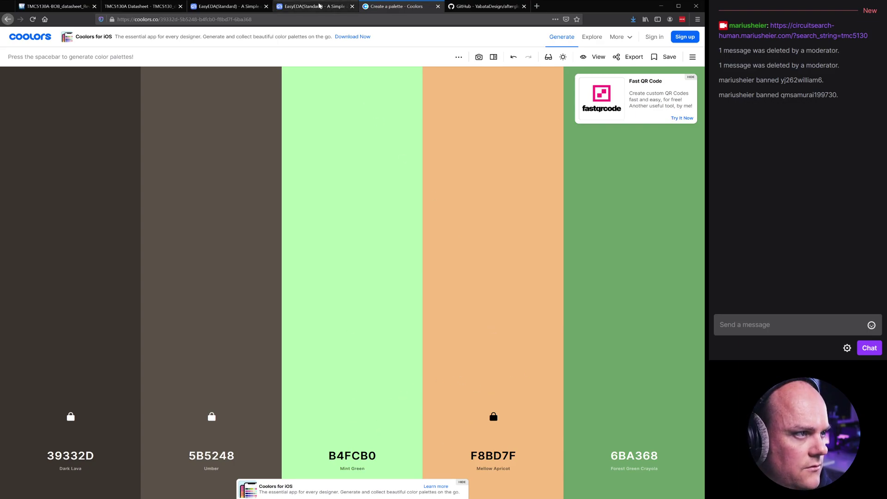
pyautogui.click(212, 7)
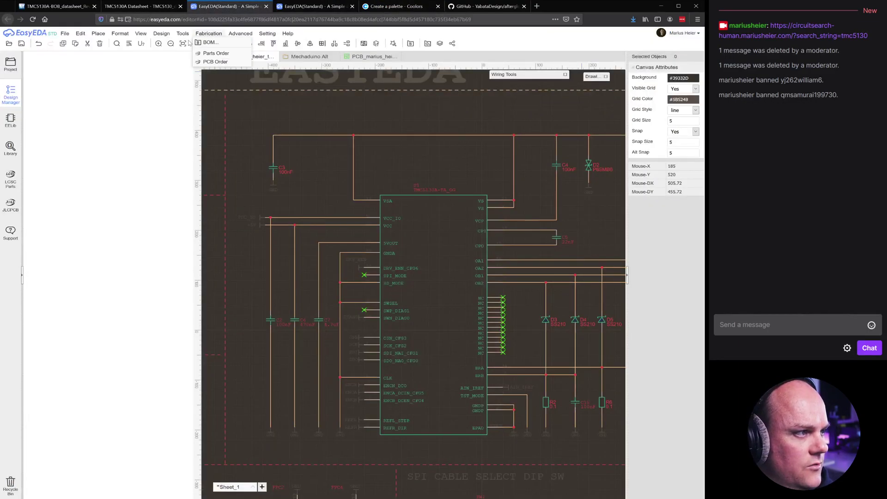
pyautogui.moveTo(141, 34)
pyautogui.moveTo(144, 53)
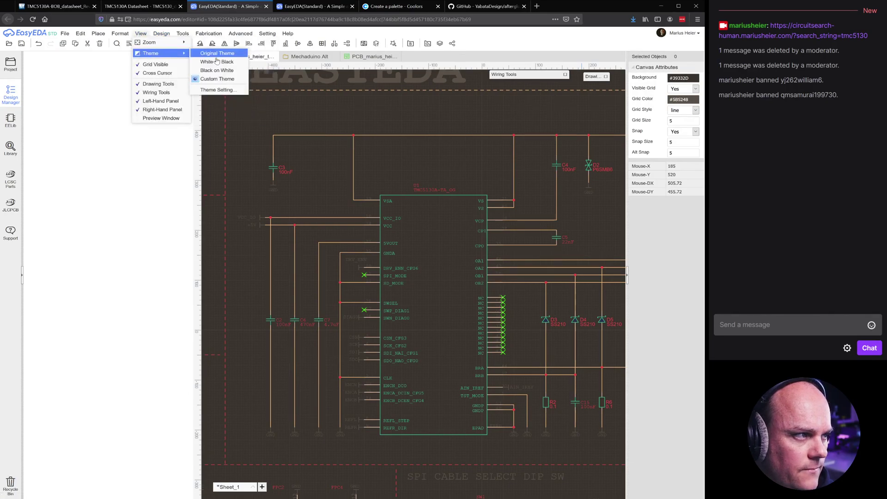
pyautogui.click(219, 89)
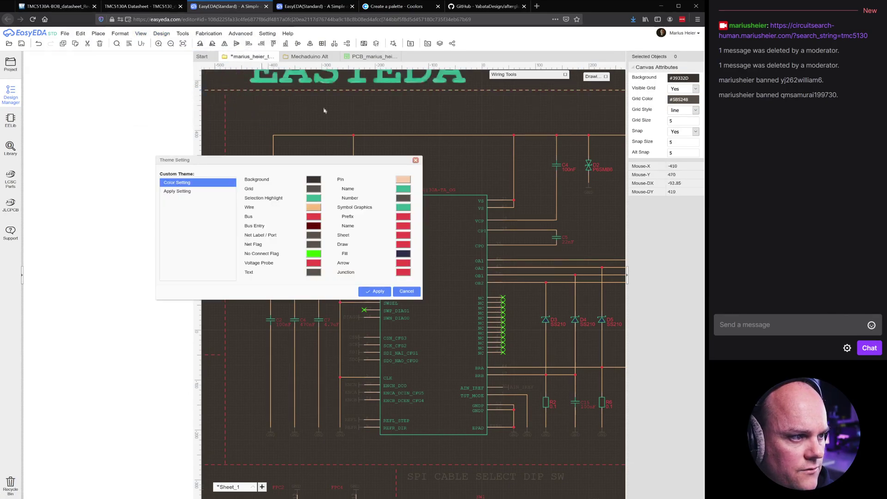
pyautogui.click(404, 208)
pyautogui.doubleClick(345, 216)
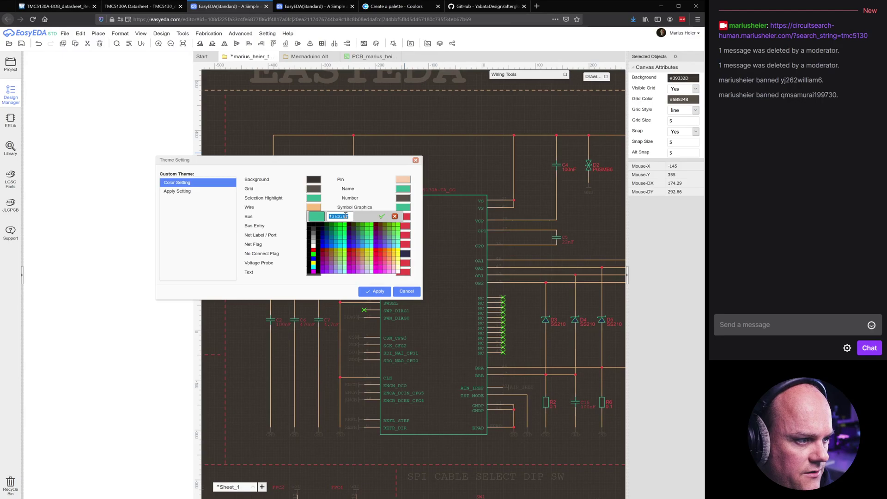
pyautogui.click(407, 292)
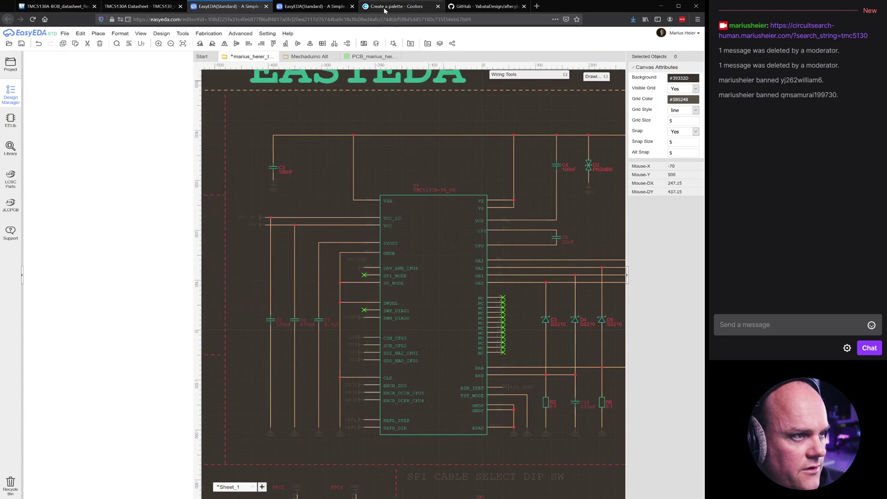
# - Switch to Coolors, replace the mint green B4FCB0 palette color with #36B38F and lock it
pyautogui.click(396, 6)
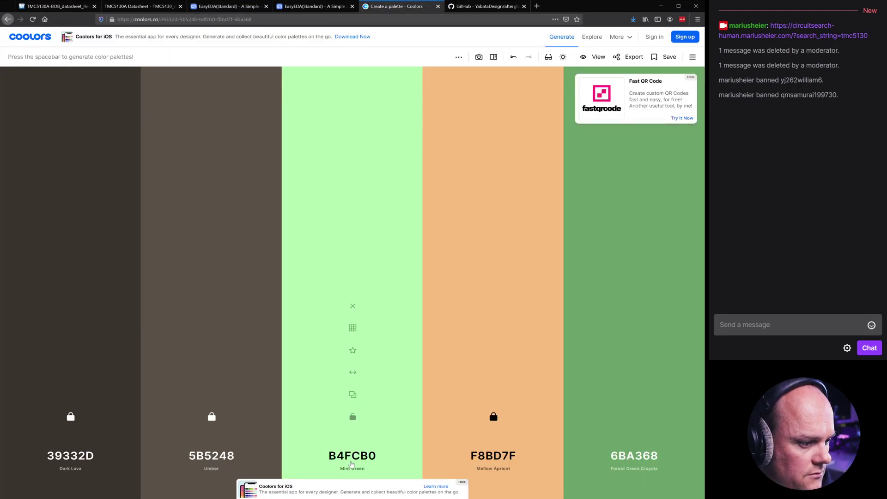
pyautogui.click(356, 456)
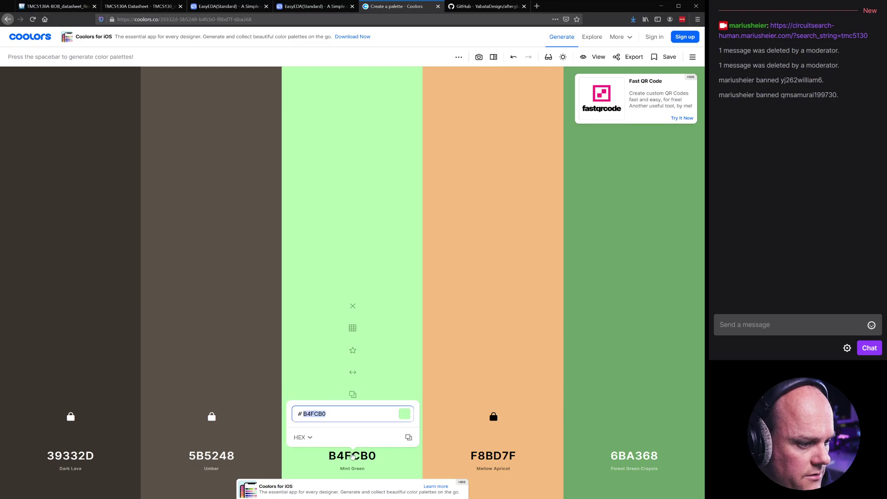
pyautogui.write('#36B38F')
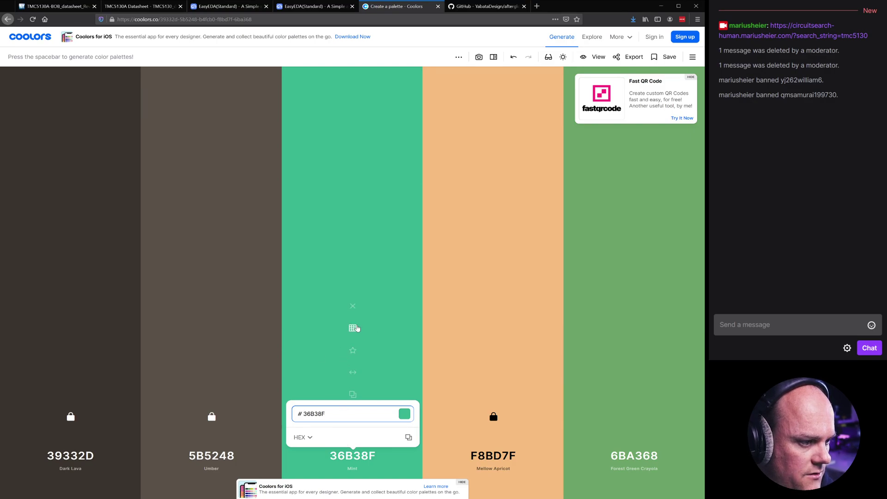
pyautogui.click(323, 344)
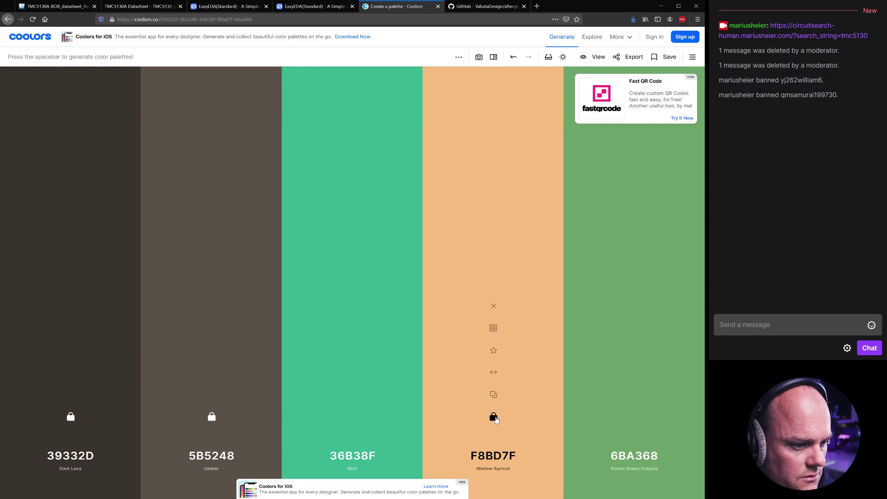
pyautogui.click(352, 417)
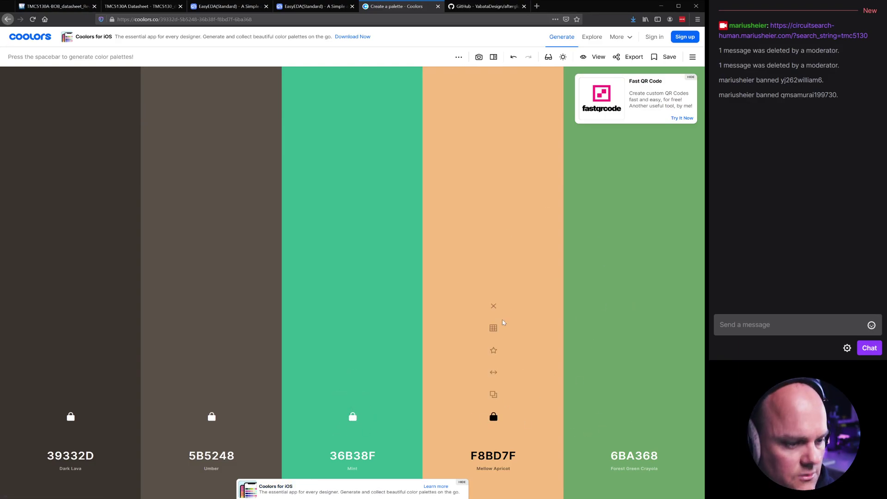
# - Regenerate the unlocked fifth palette color until pastel pink D4A0A7 comes up, and copy its code
pyautogui.press('space')
pyautogui.press('space')
pyautogui.press('space')
pyautogui.press('space')
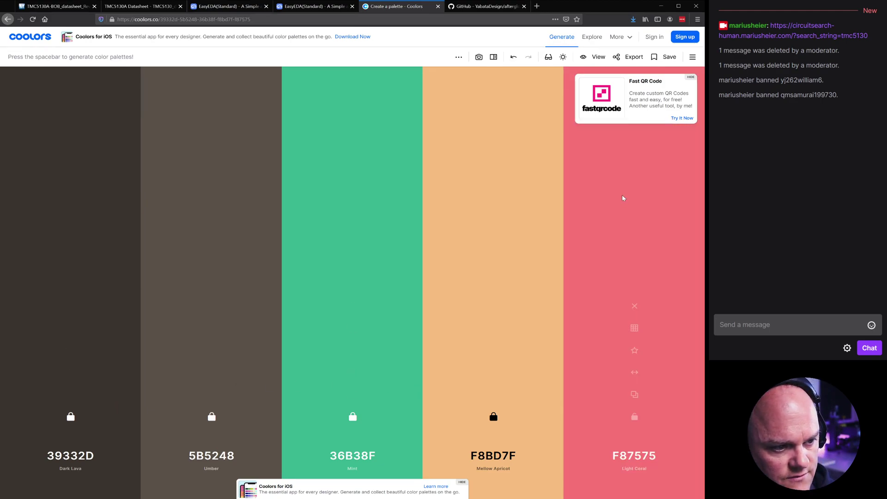
pyautogui.press('space')
pyautogui.press('space')
pyautogui.press('space')
pyautogui.press('space')
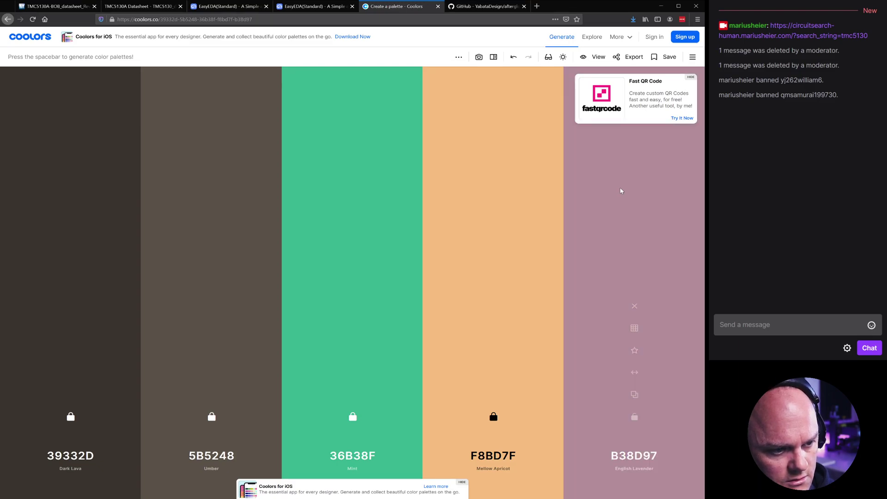
pyautogui.press('space')
pyautogui.press('space')
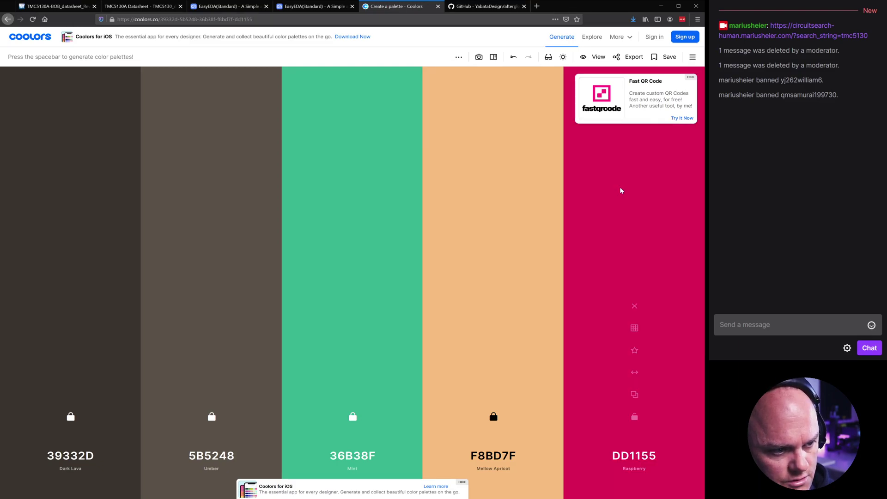
pyautogui.press('space')
pyautogui.press('space')
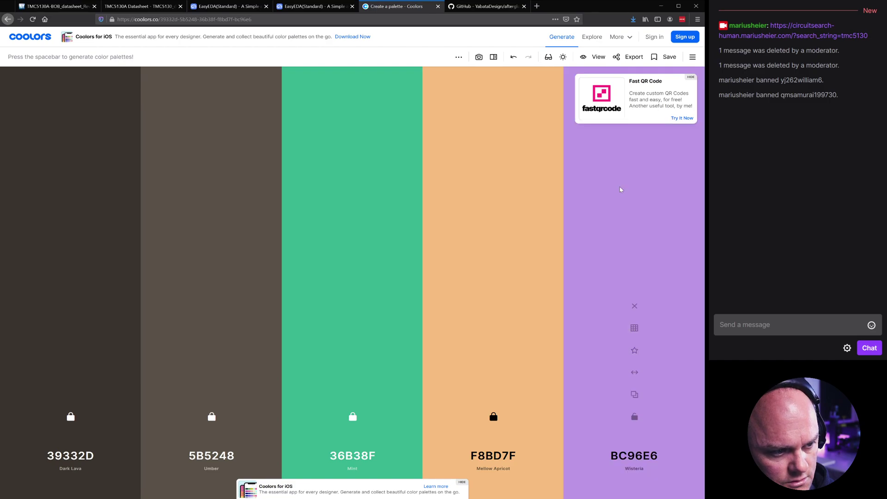
pyautogui.press('space')
pyautogui.press('space')
pyautogui.press('space')
pyautogui.press('space')
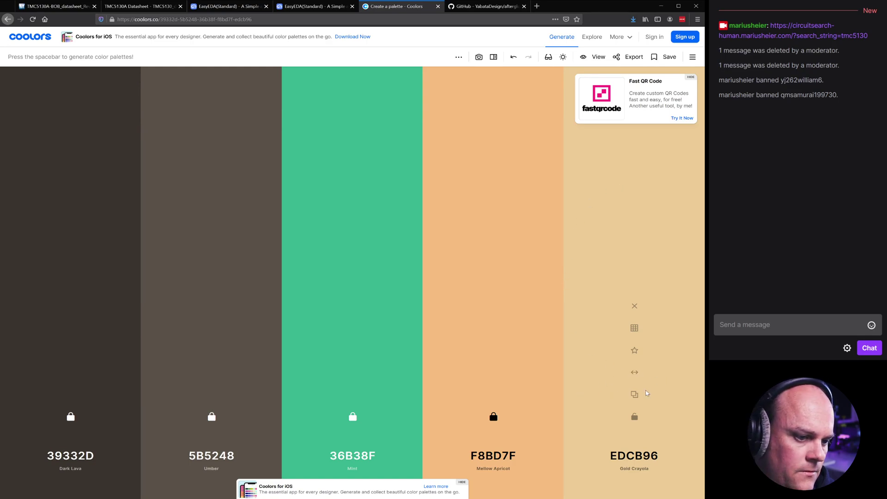
pyautogui.press('space')
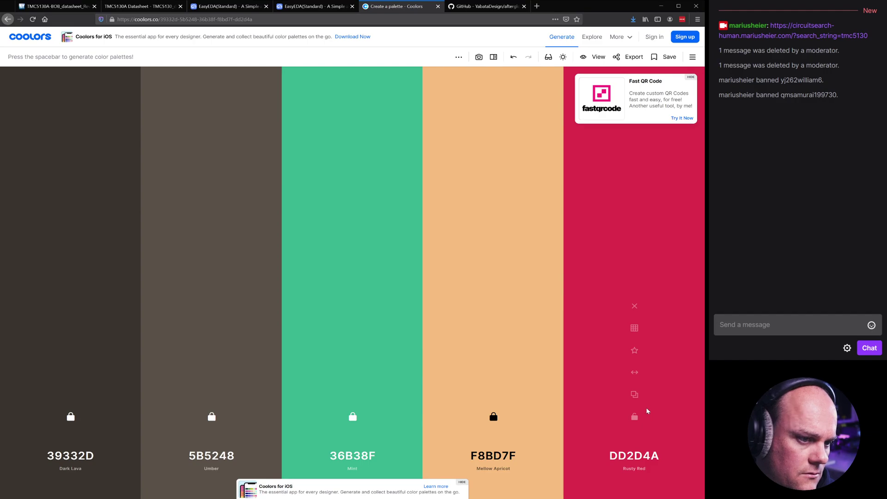
pyautogui.press('space')
pyautogui.press('space')
pyautogui.press('space')
pyautogui.press('space')
pyautogui.press('space')
pyautogui.press('space')
pyautogui.press('space')
pyautogui.press('space')
pyautogui.press('space')
pyautogui.press('space')
pyautogui.press('space')
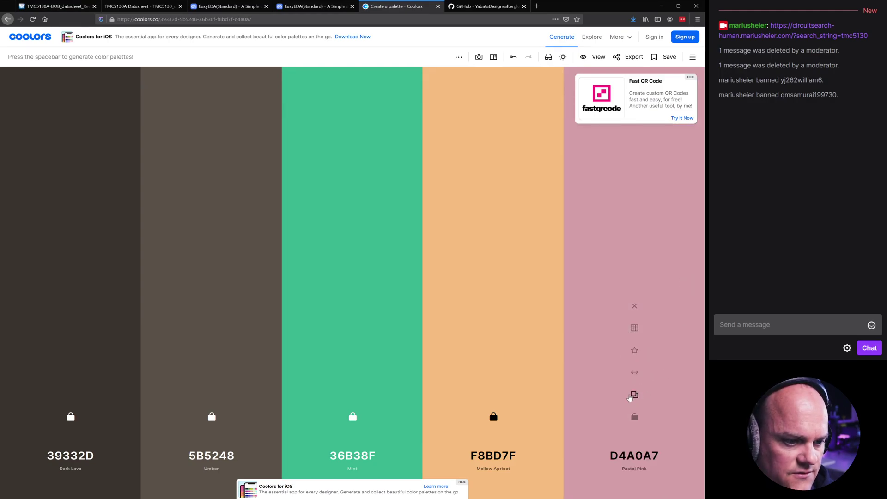
pyautogui.click(633, 394)
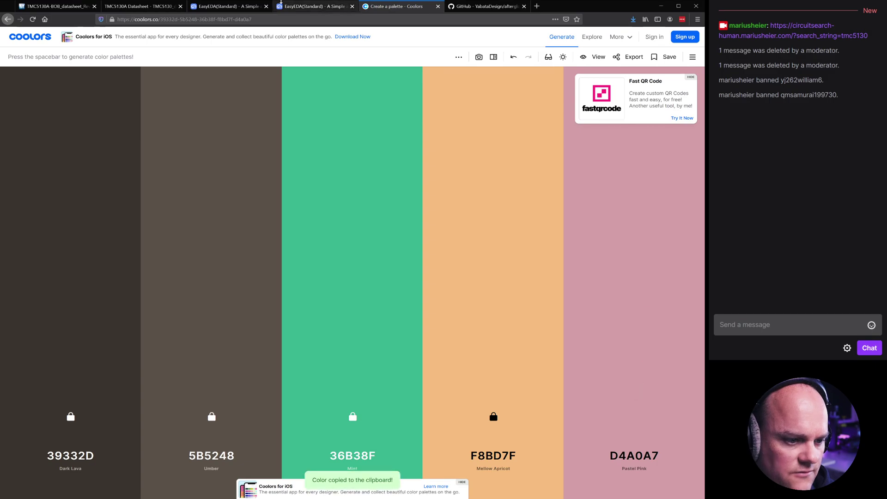
# - Switch to EasyEDA and set the custom theme's symbol Prefix color to the copied pink #D4A0A7
pyautogui.click(216, 9)
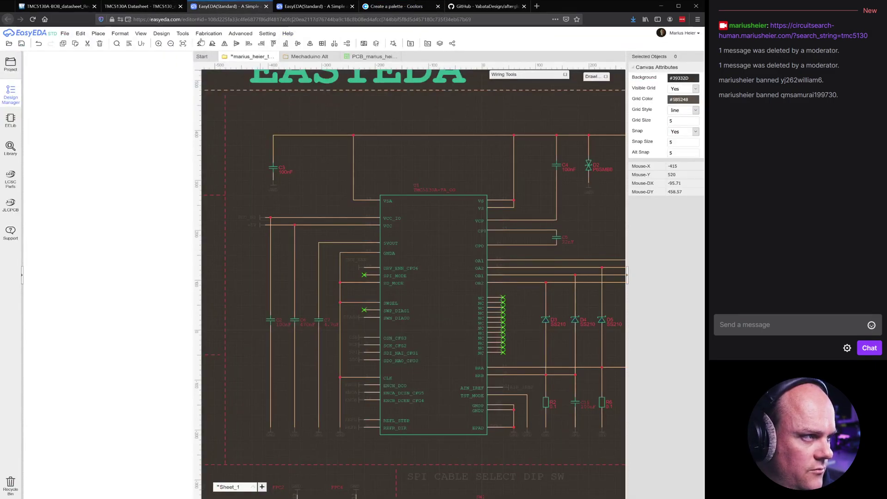
pyautogui.moveTo(184, 34)
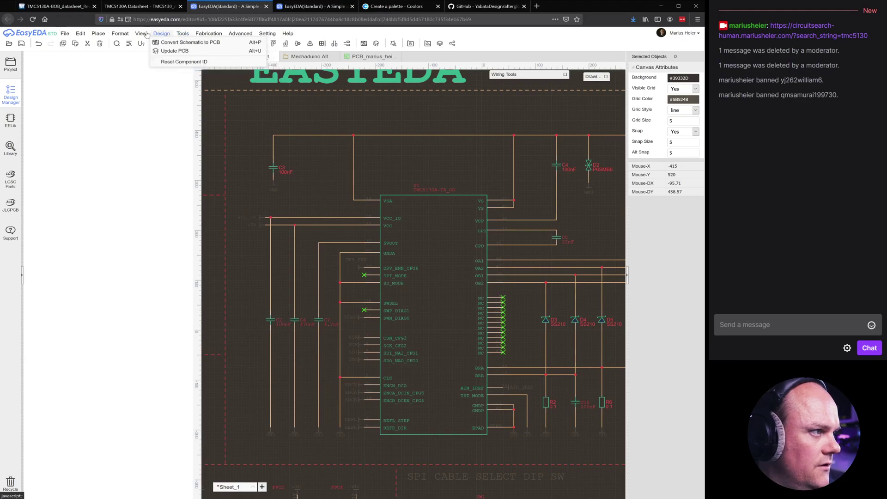
pyautogui.moveTo(148, 55)
pyautogui.click(209, 91)
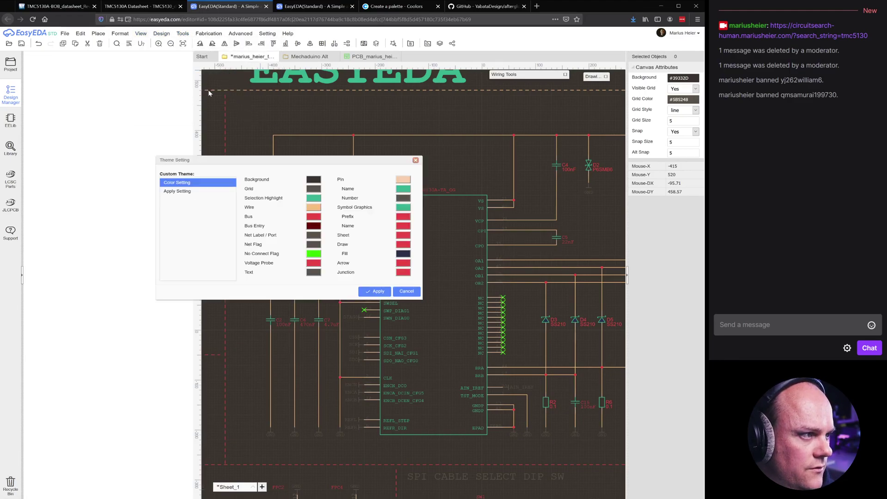
pyautogui.click(404, 225)
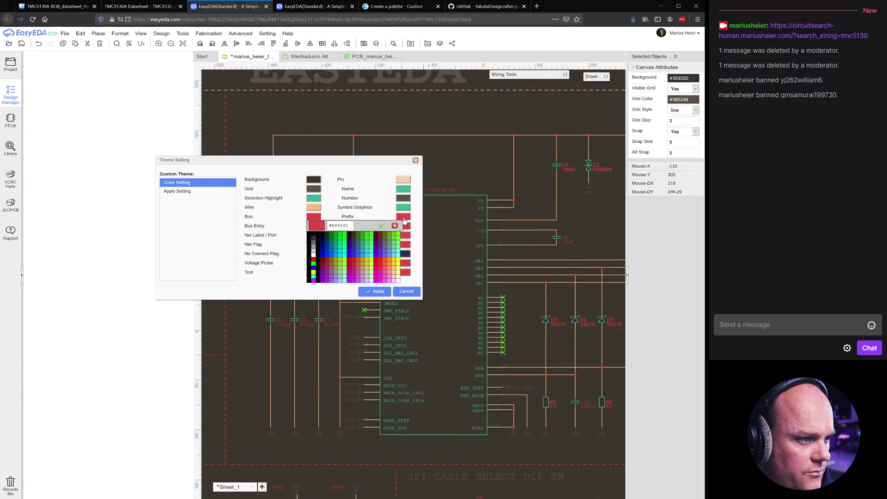
pyautogui.click(352, 225)
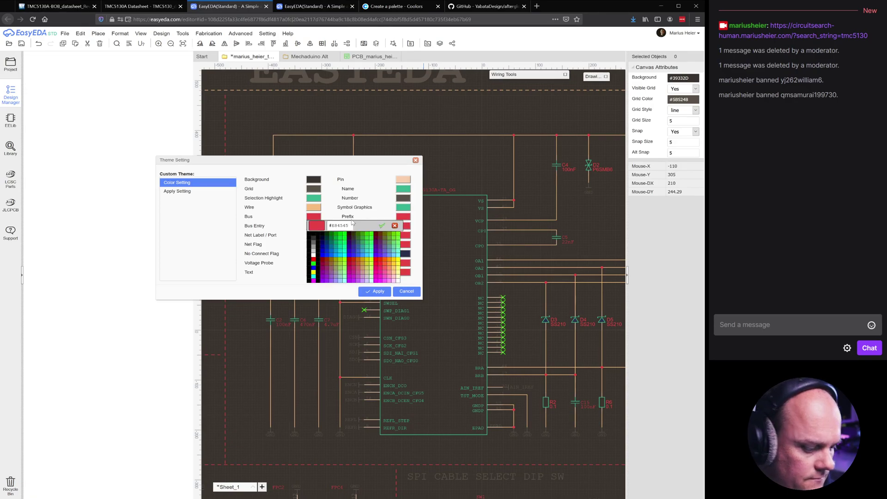
pyautogui.hotkey('ctrl', 'v')
pyautogui.hotkey('ctrl', 'a')
pyautogui.hotkey('ctrl', 'v')
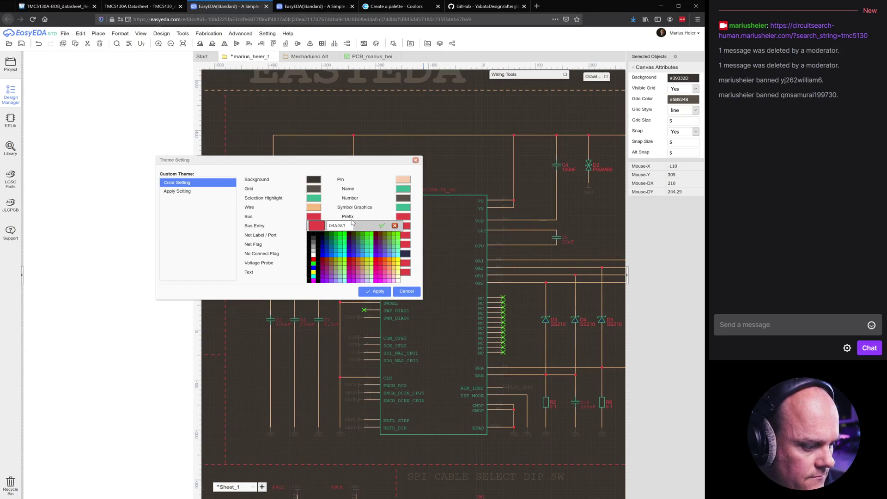
pyautogui.press('Return')
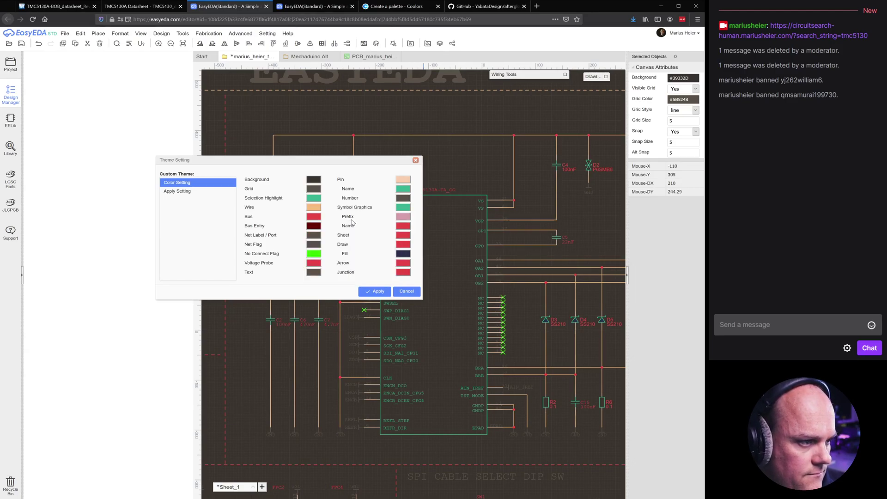
# - Set the Name color under Symbol Graphics to #D4A0A7 and apply the theme
pyautogui.click(405, 227)
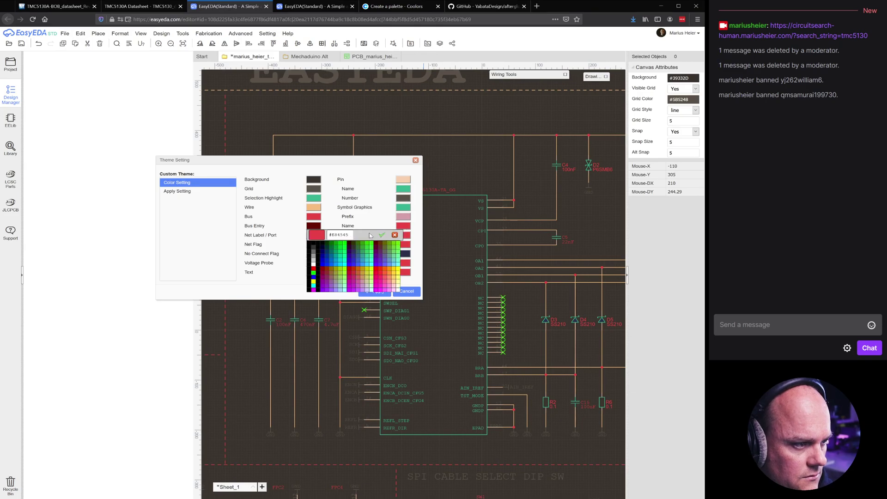
pyautogui.hotkey('ctrl', 'a')
pyautogui.hotkey('ctrl', 'v')
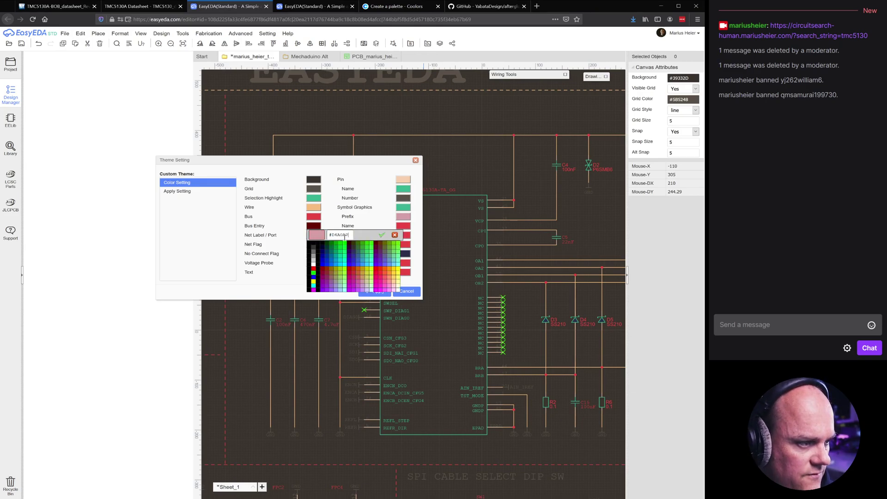
pyautogui.press('Return')
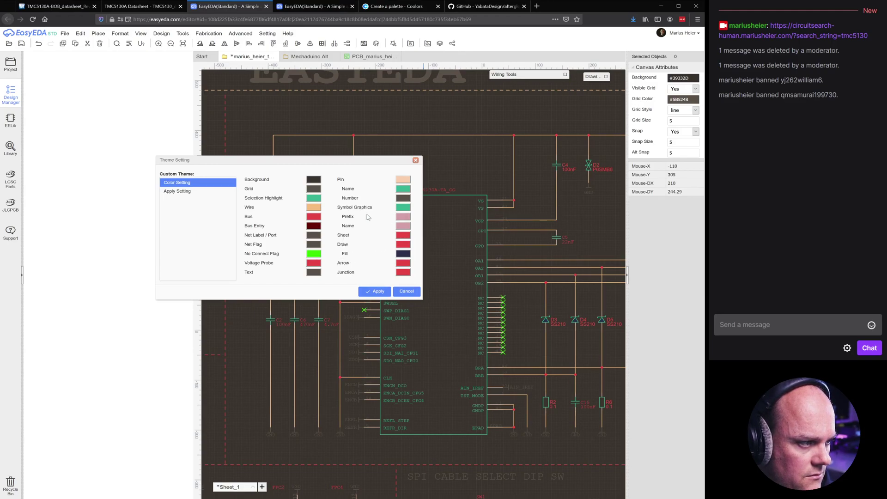
pyautogui.click(376, 291)
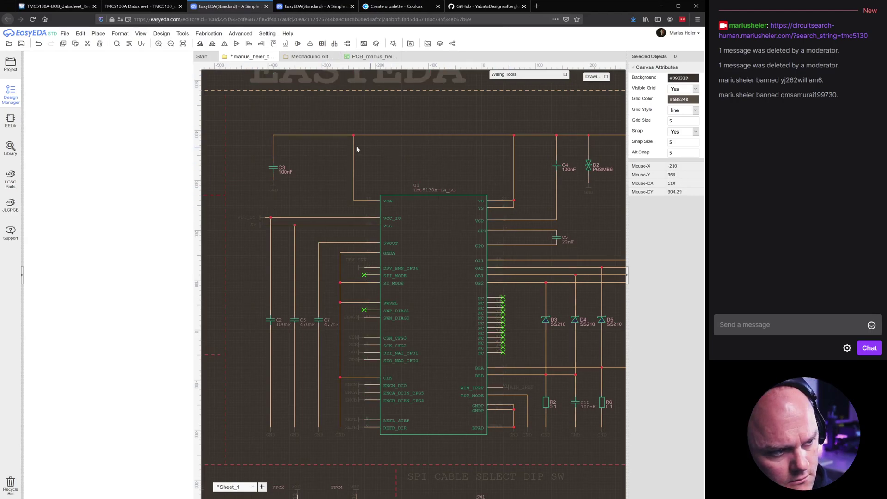
pyautogui.scroll(2, 277, 186)
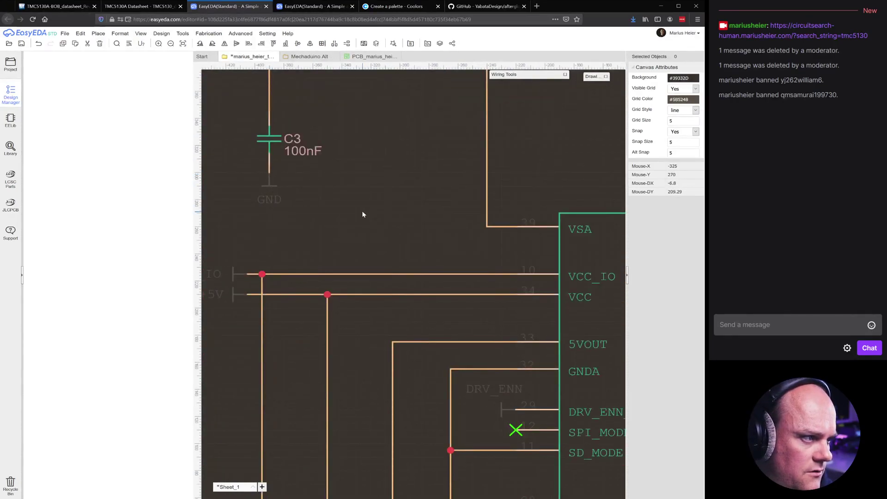
pyautogui.scroll(-1, 355, 195)
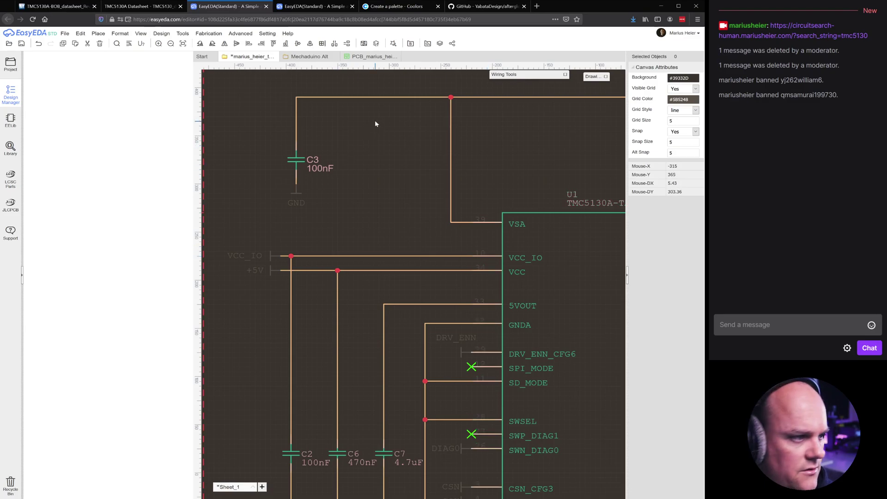
pyautogui.scroll(-1, 380, 134)
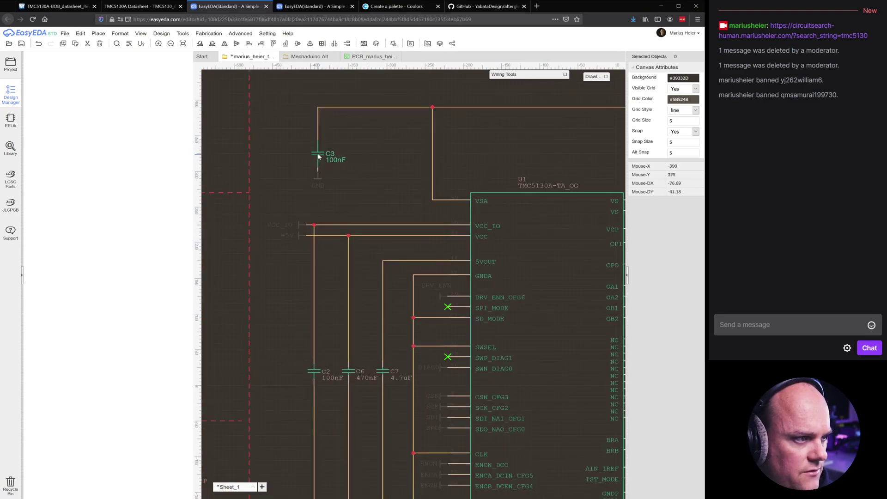
pyautogui.scroll(3, 318, 154)
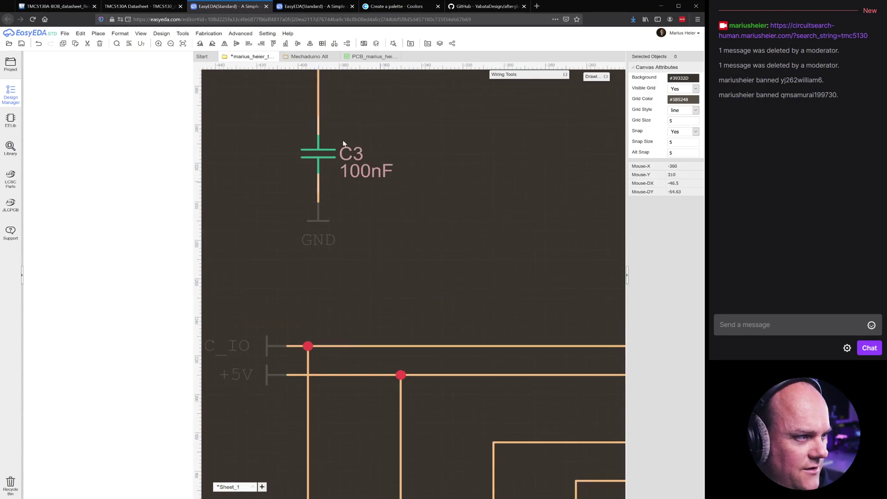
# - Open the custom theme's color settings and copy the Wire color code
pyautogui.scroll(-1, 260, 171)
pyautogui.scroll(-3, 260, 171)
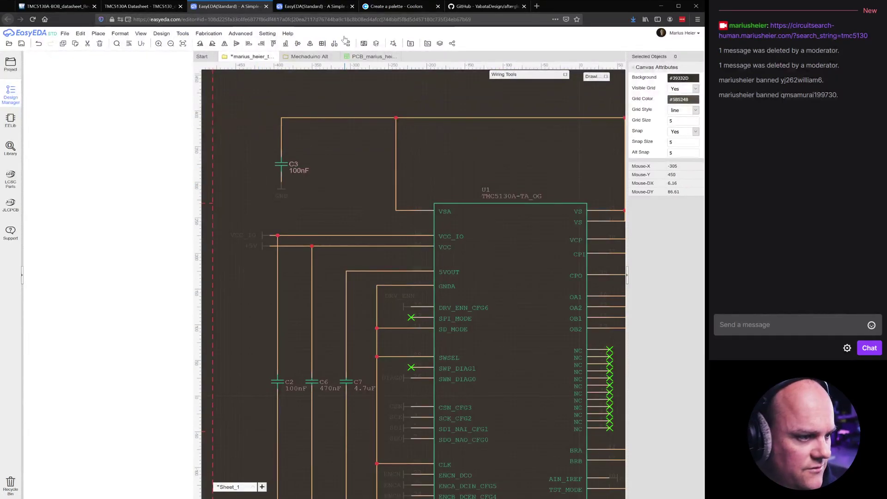
pyautogui.moveTo(157, 35)
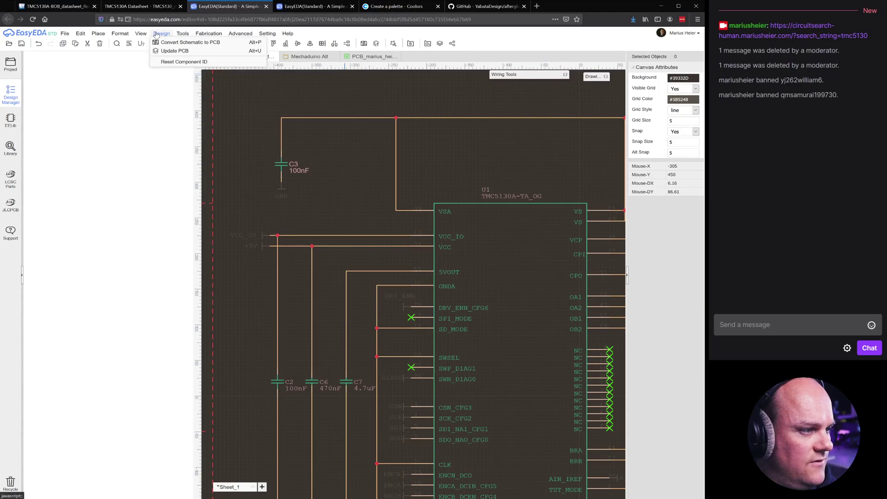
pyautogui.moveTo(157, 53)
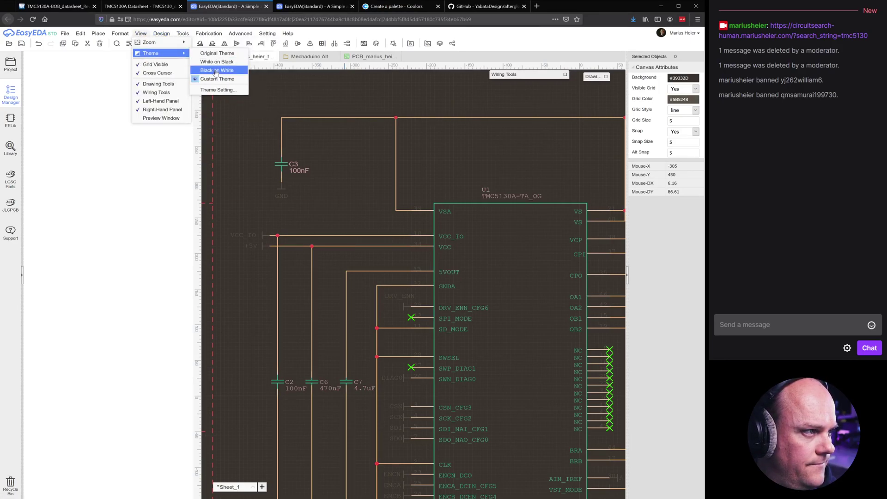
pyautogui.click(218, 90)
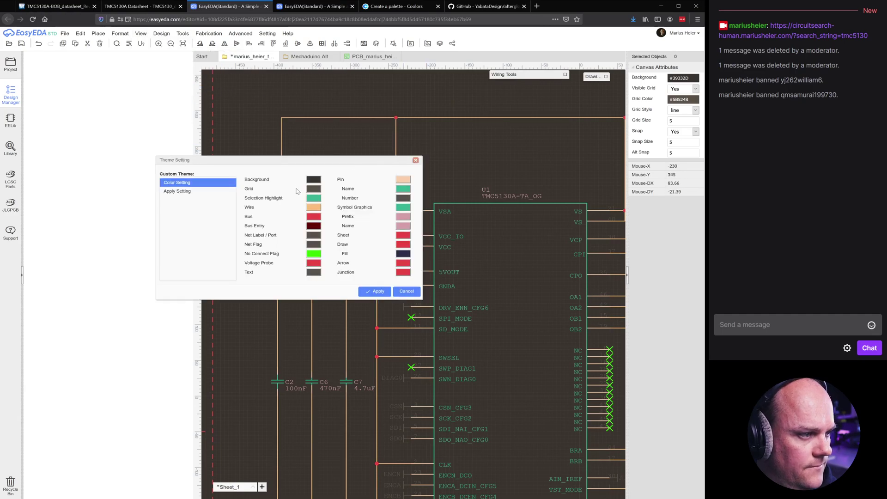
pyautogui.click(316, 208)
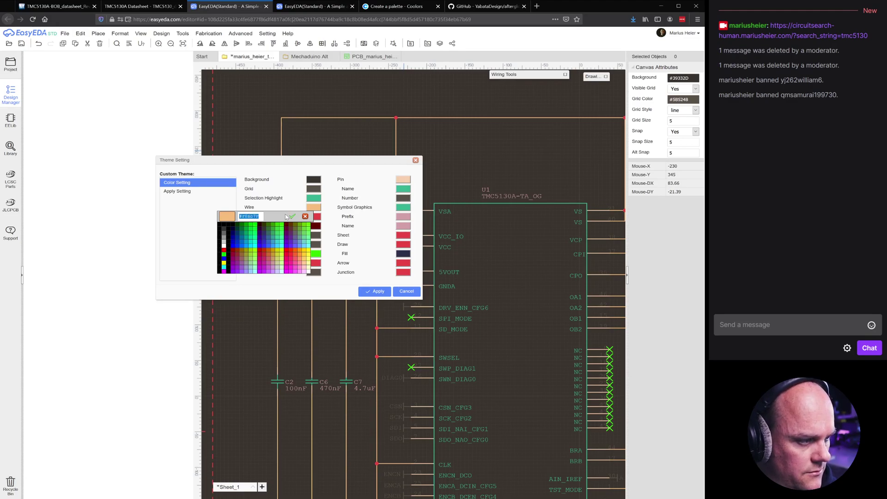
pyautogui.click(306, 216)
# - Set the Pin color to the copied Wire color and apply the theme
pyautogui.click(400, 179)
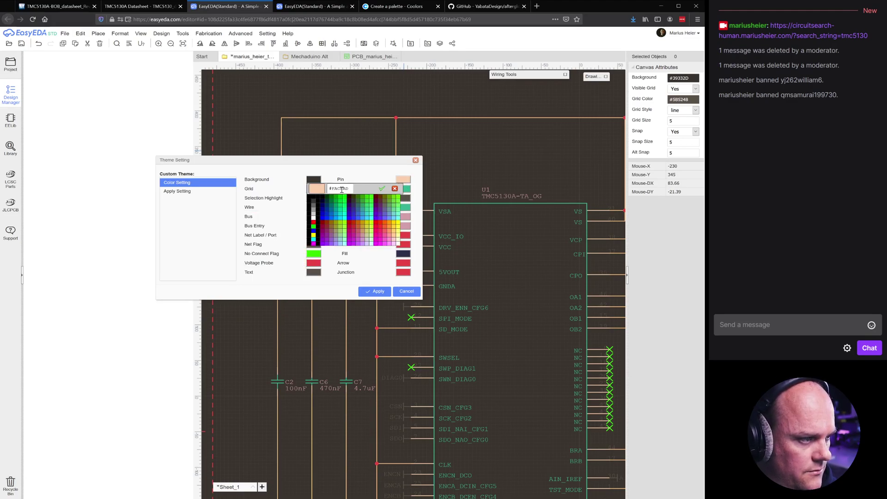
pyautogui.doubleClick(338, 190)
pyautogui.write('#F8BD7E')
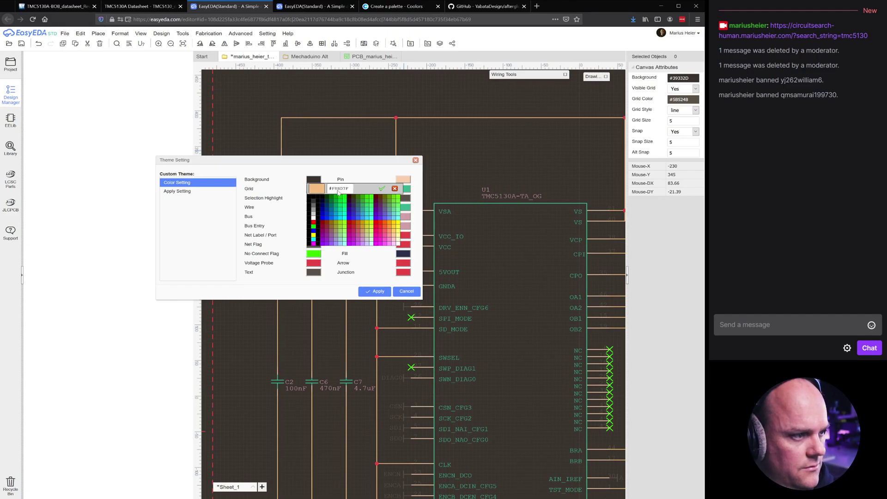
pyautogui.press('Return')
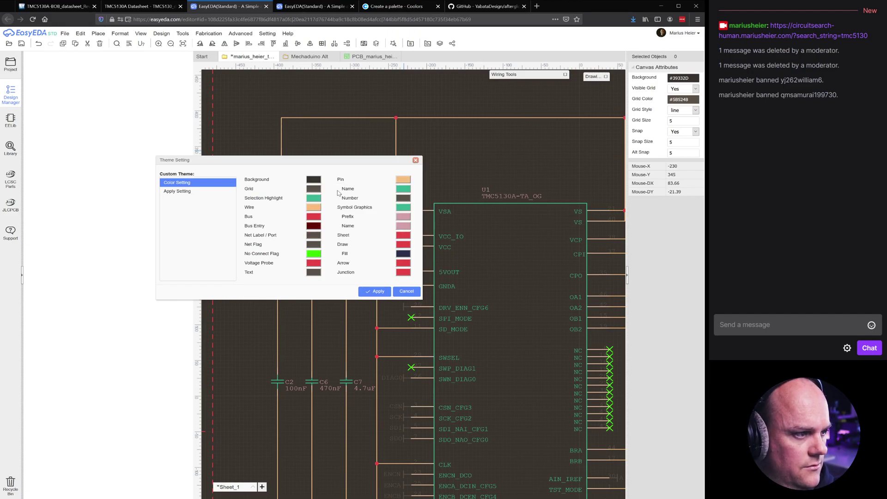
pyautogui.click(370, 292)
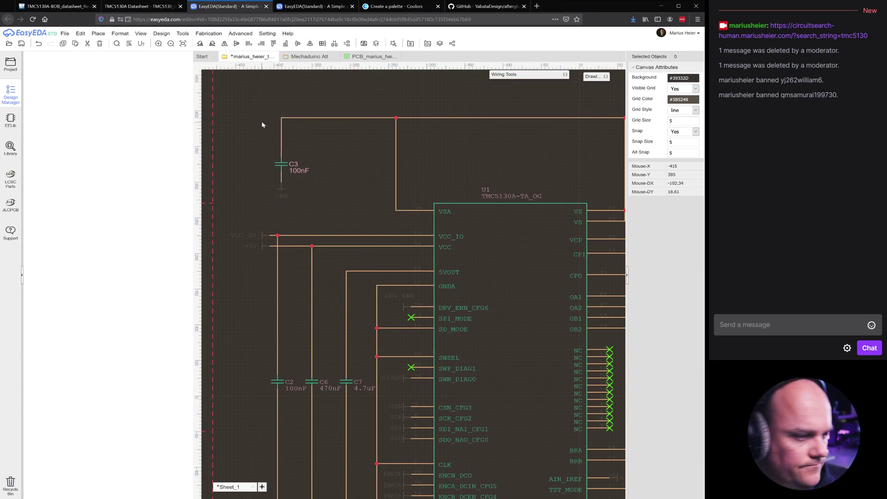
# - Examine how the pin, wire and label colors look around capacitor C3 and chip U1 at several zoom levels
pyautogui.scroll(-1, 349, 184)
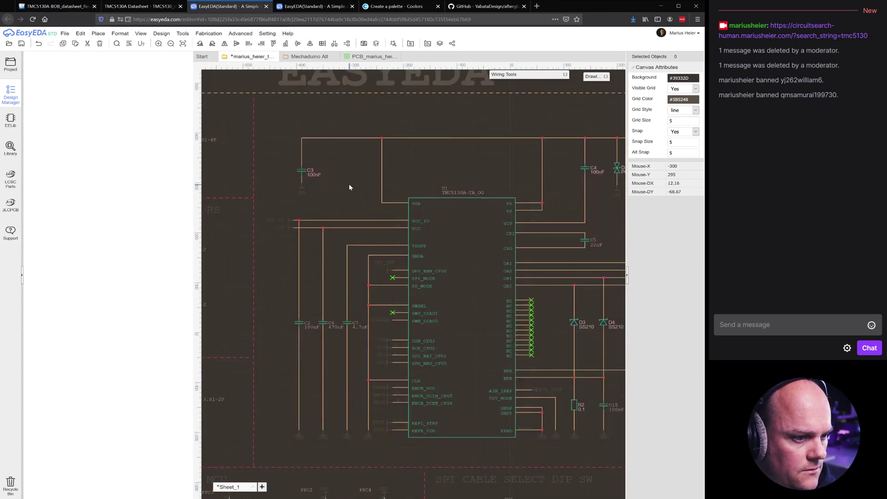
pyautogui.scroll(1, 352, 187)
pyautogui.scroll(2, 334, 185)
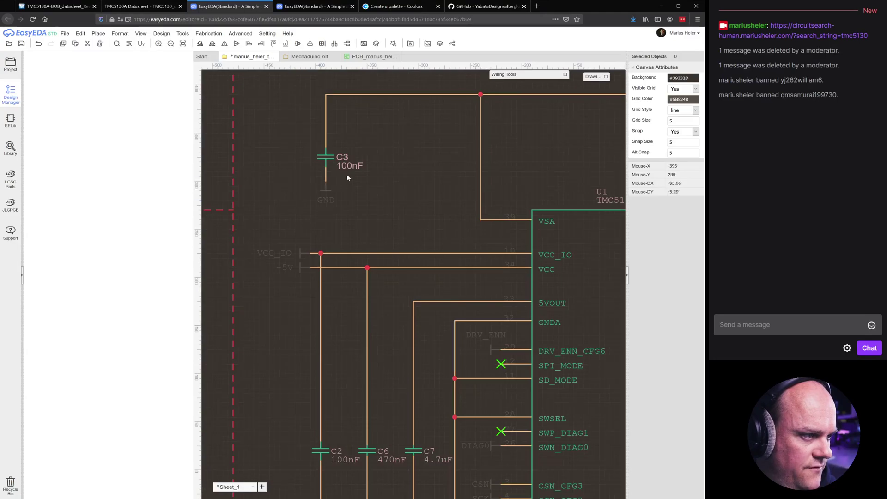
pyautogui.moveTo(394, 171); pyautogui.dragTo(352, 217, button='right')
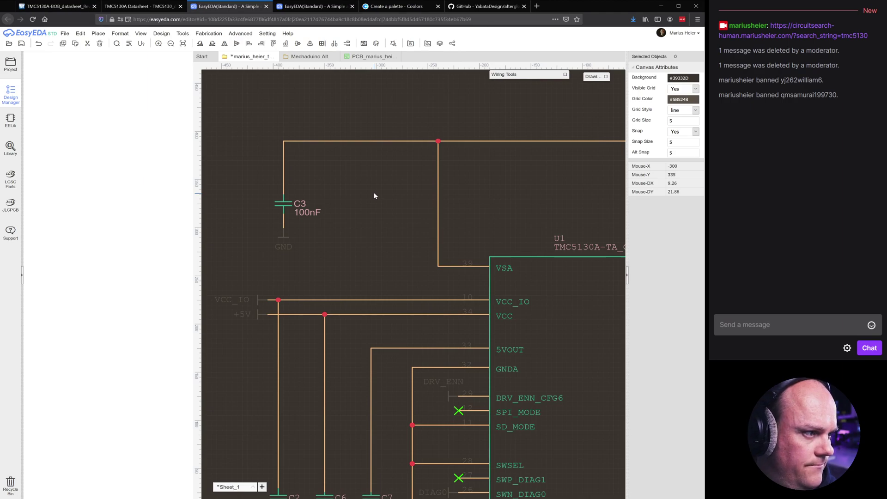
pyautogui.scroll(3, 374, 192)
pyautogui.scroll(-3, 374, 193)
pyautogui.click(286, 193)
pyautogui.click(347, 204)
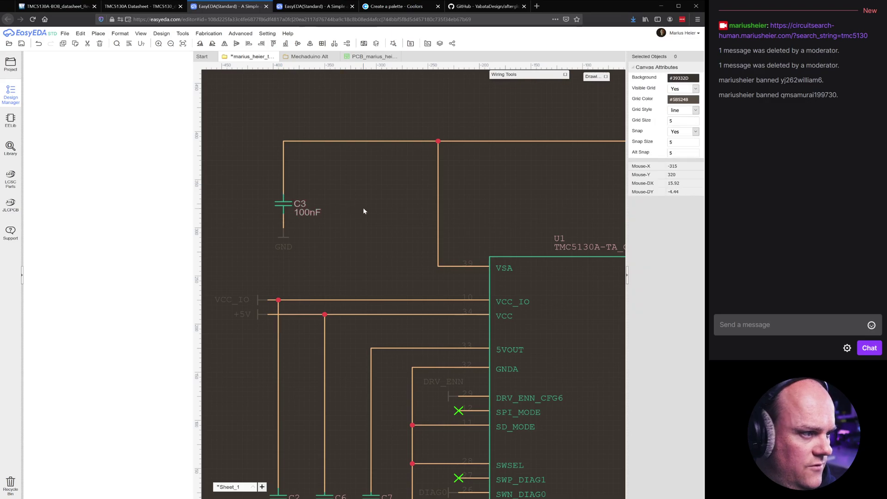
pyautogui.scroll(-1, 359, 220)
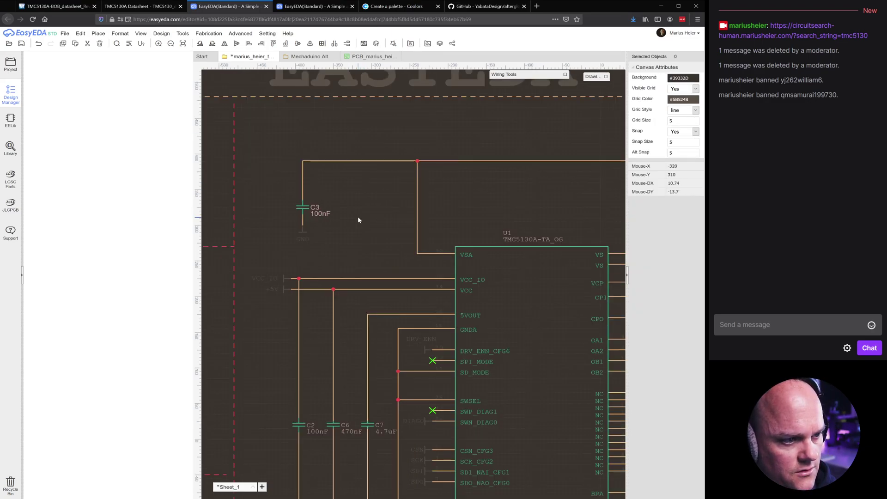
pyautogui.scroll(-1, 358, 217)
pyautogui.moveTo(356, 218); pyautogui.dragTo(356, 201, button='right')
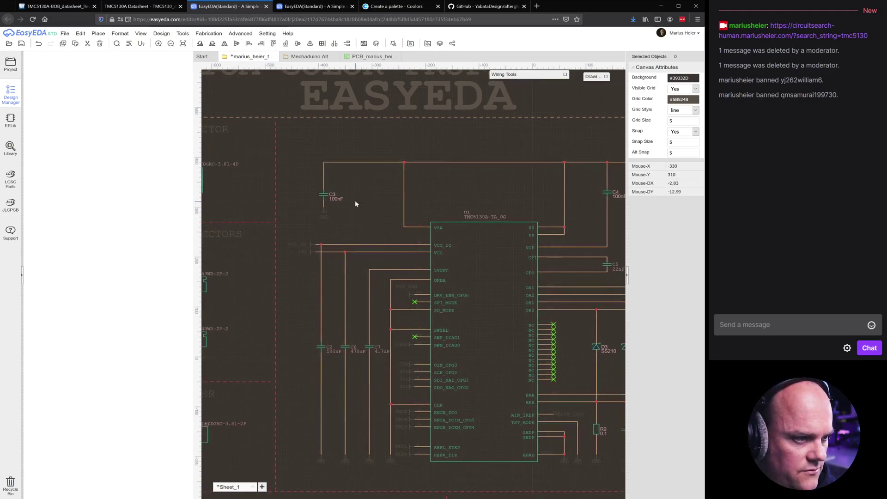
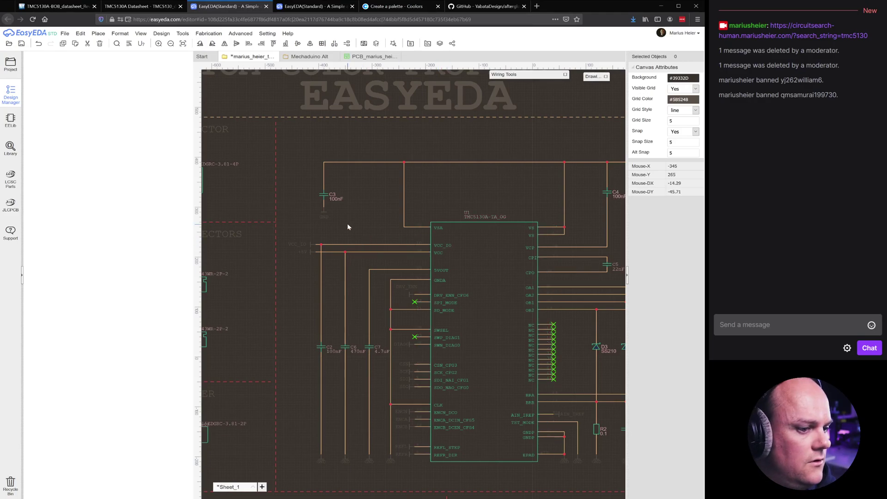
# - Reopen the custom theme's color settings and copy the green Selection Highlight color code #36B38F
pyautogui.scroll(-2, 349, 223)
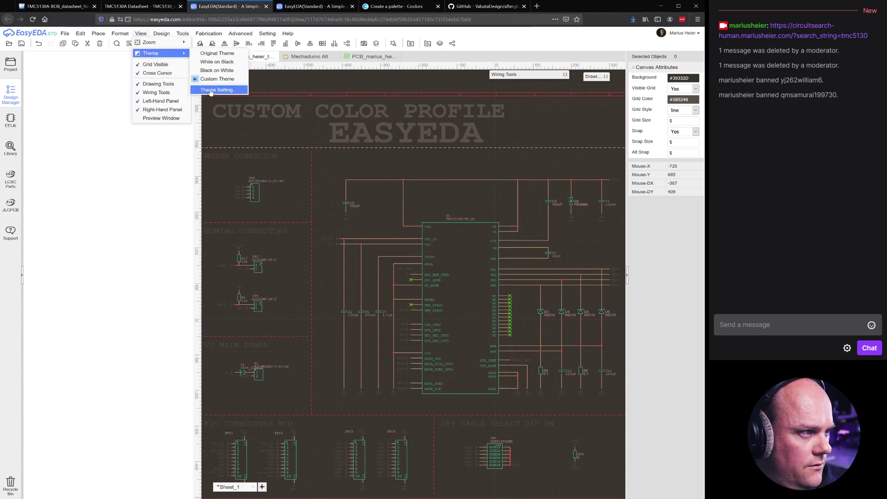
pyautogui.click(216, 89)
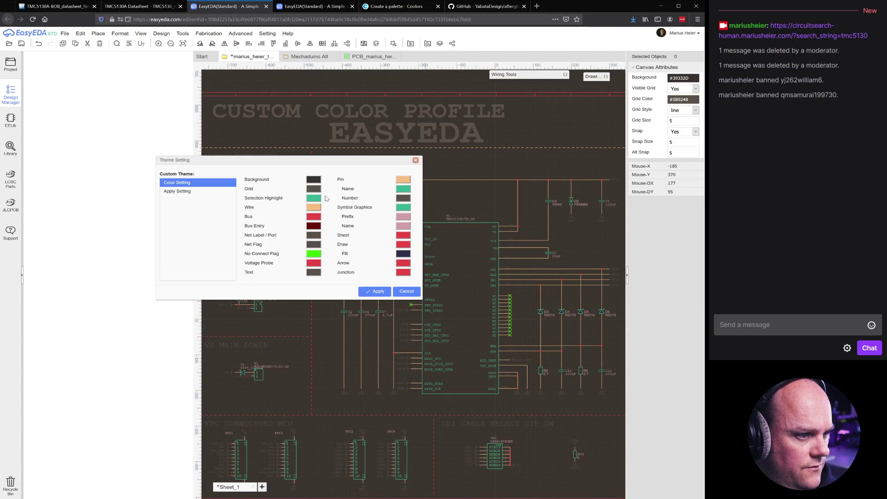
pyautogui.click(314, 198)
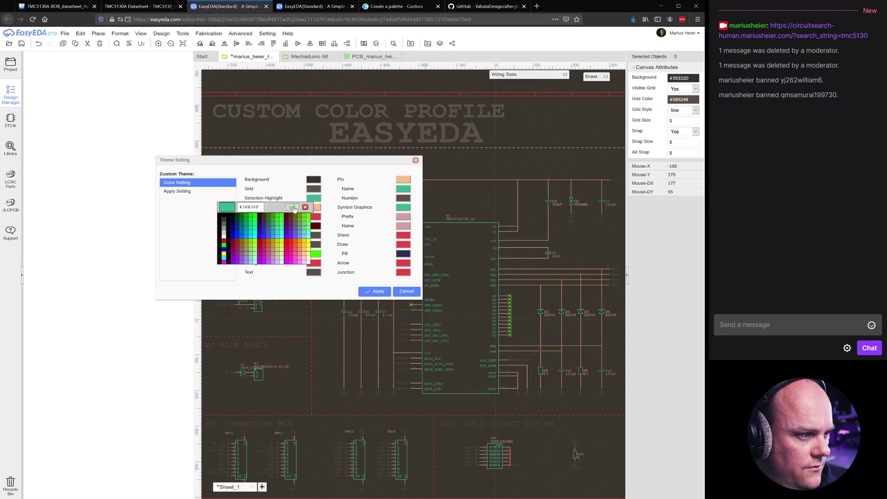
pyautogui.doubleClick(262, 204)
pyautogui.hotkey('ctrl', 'c')
pyautogui.click(308, 208)
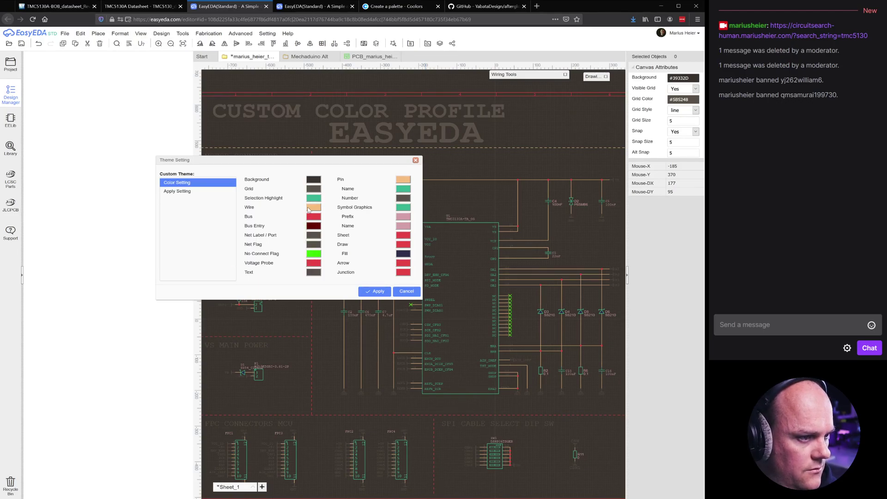
# - Set the Prefix color under Symbol Graphics to the copied green #36B38F
pyautogui.click(401, 219)
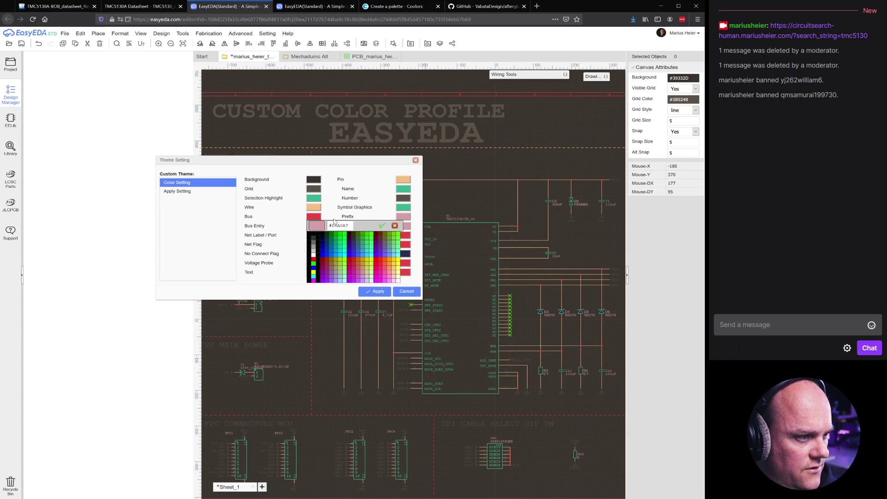
pyautogui.doubleClick(343, 225)
pyautogui.hotkey('ctrl', 'v')
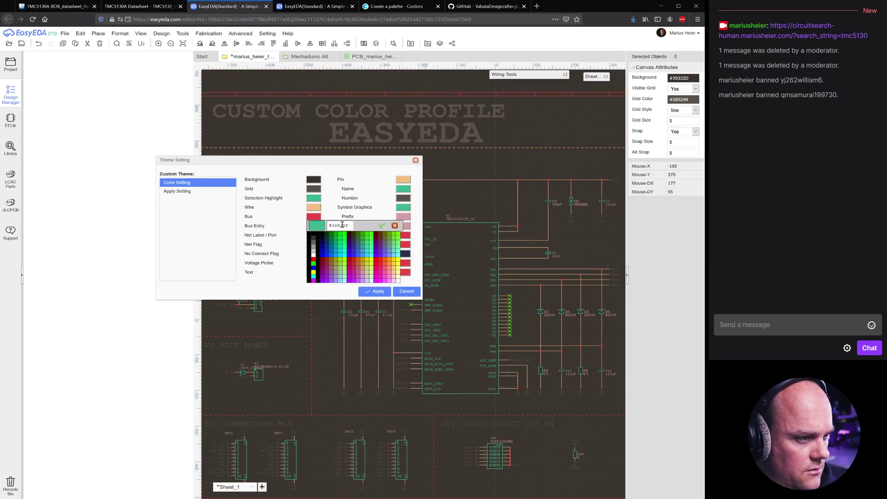
pyautogui.click(387, 226)
# - Set the Name color under Symbol Graphics to #36B38F and apply the theme
pyautogui.click(401, 227)
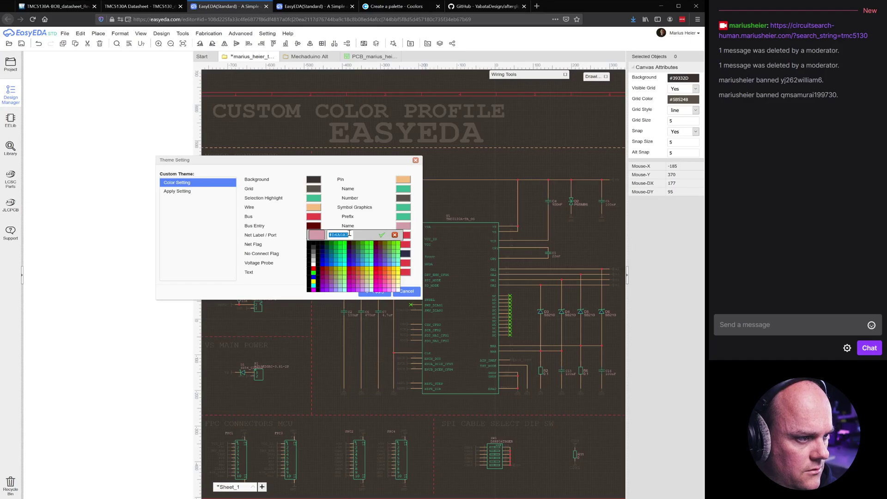
pyautogui.click(382, 235)
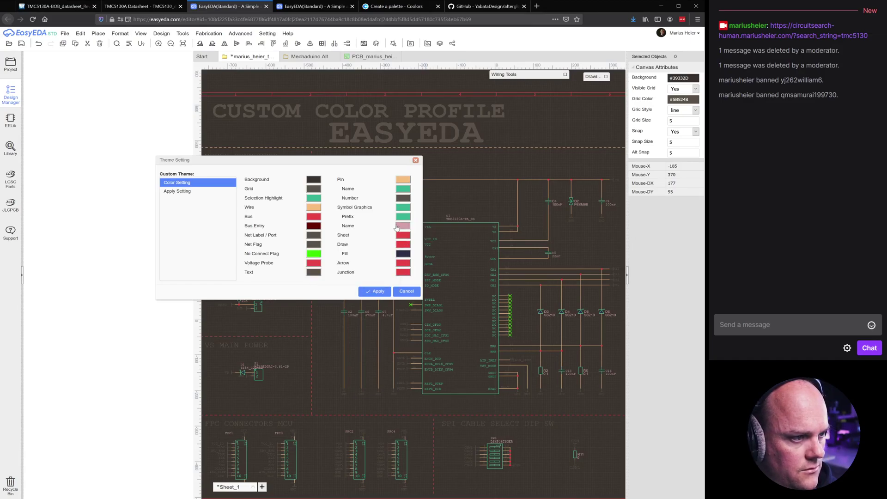
pyautogui.click(401, 226)
pyautogui.doubleClick(343, 234)
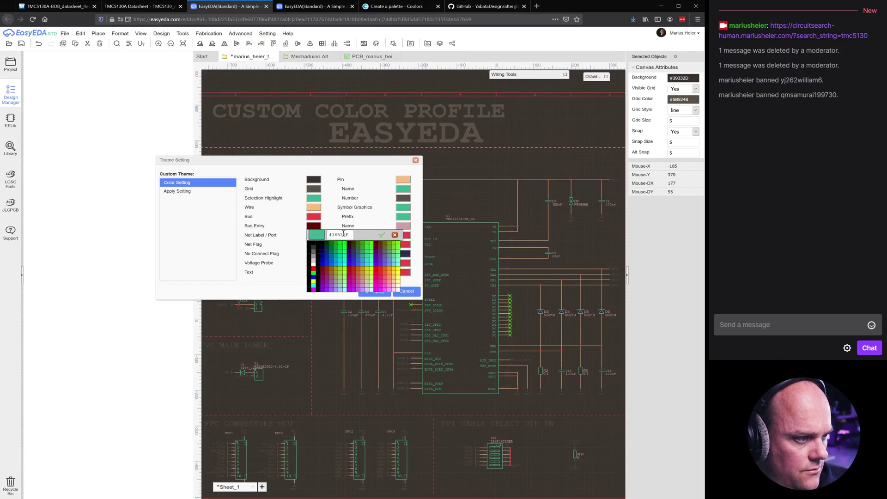
pyautogui.hotkey('ctrl', 'v')
pyautogui.click(382, 235)
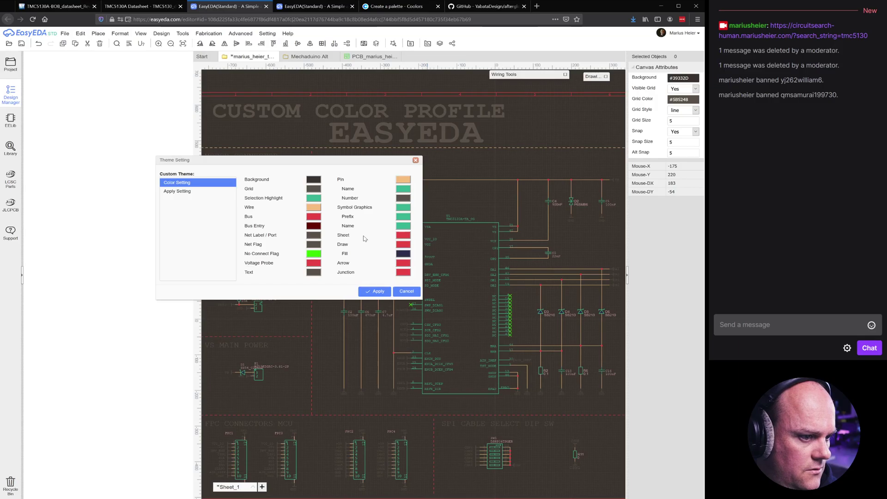
pyautogui.click(375, 291)
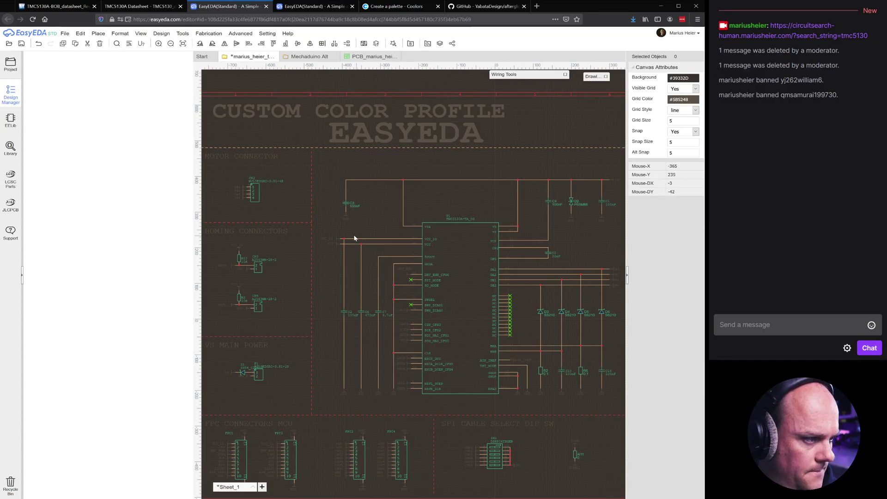
# - Reopen the custom theme's color settings and set the Net Label / Port color to #36B38F
pyautogui.moveTo(317, 246); pyautogui.dragTo(346, 247, button='right')
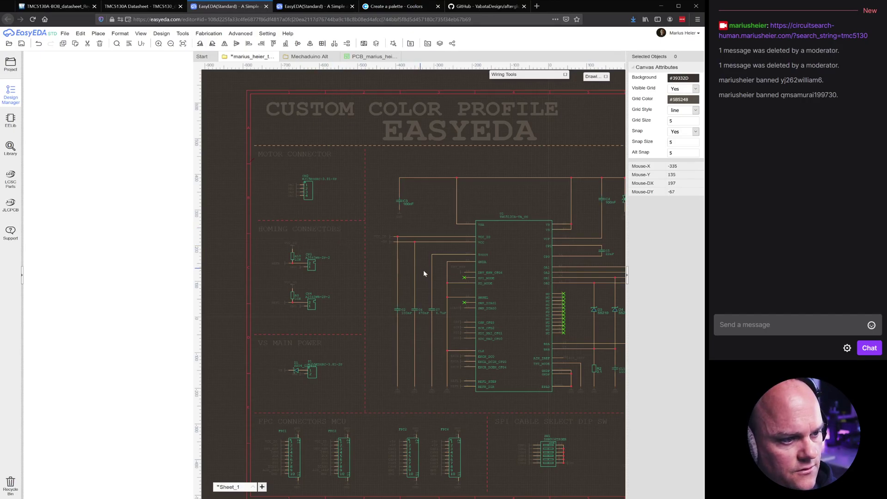
pyautogui.moveTo(370, 255); pyautogui.dragTo(382, 264, button='right')
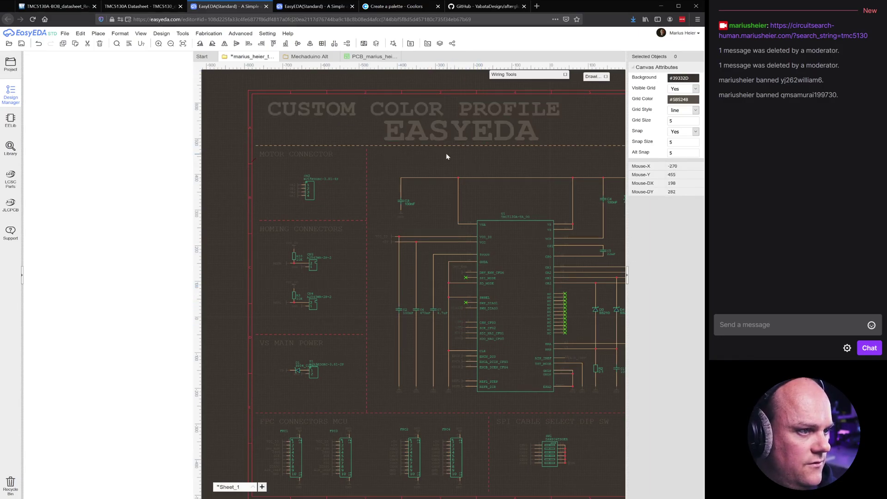
pyautogui.click(158, 34)
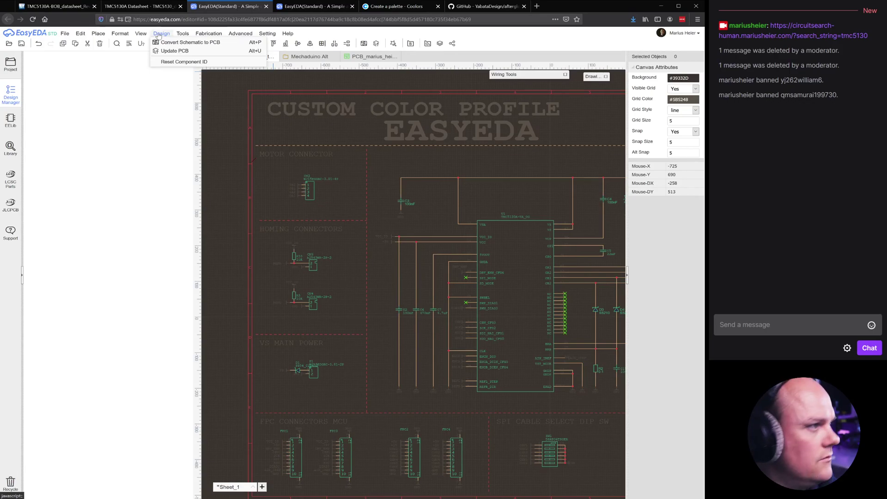
pyautogui.moveTo(145, 36)
pyautogui.moveTo(152, 54)
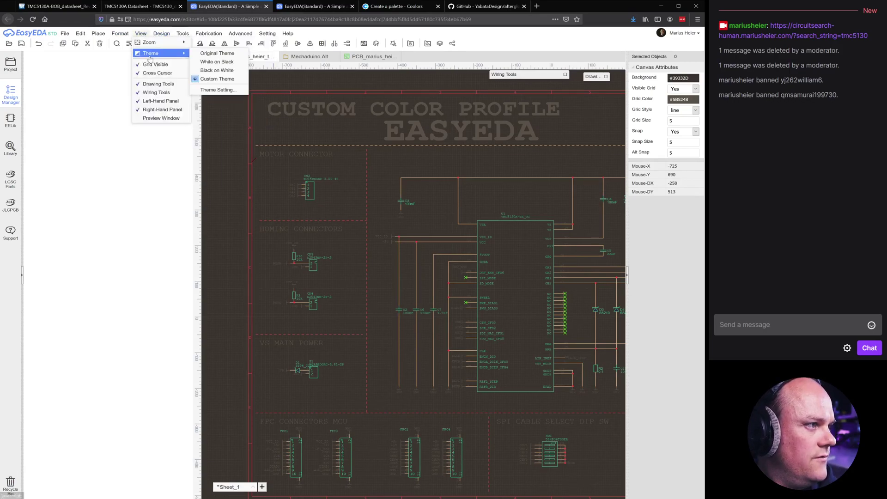
pyautogui.click(213, 89)
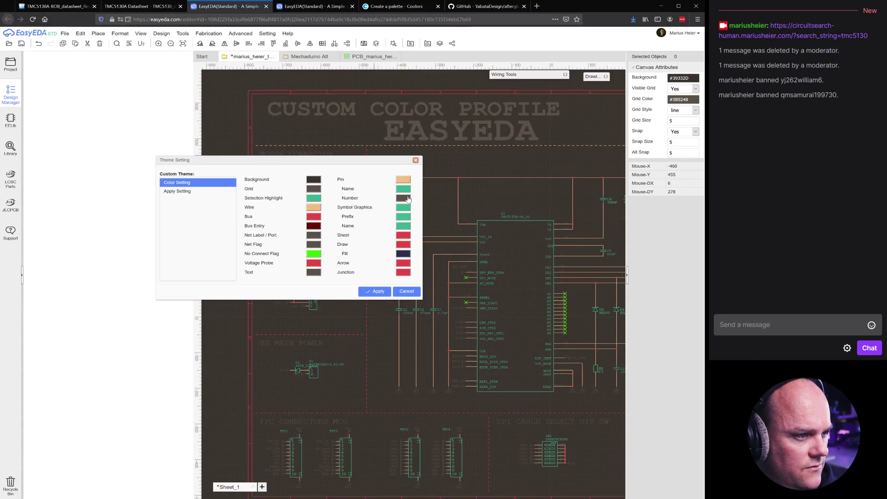
pyautogui.click(314, 235)
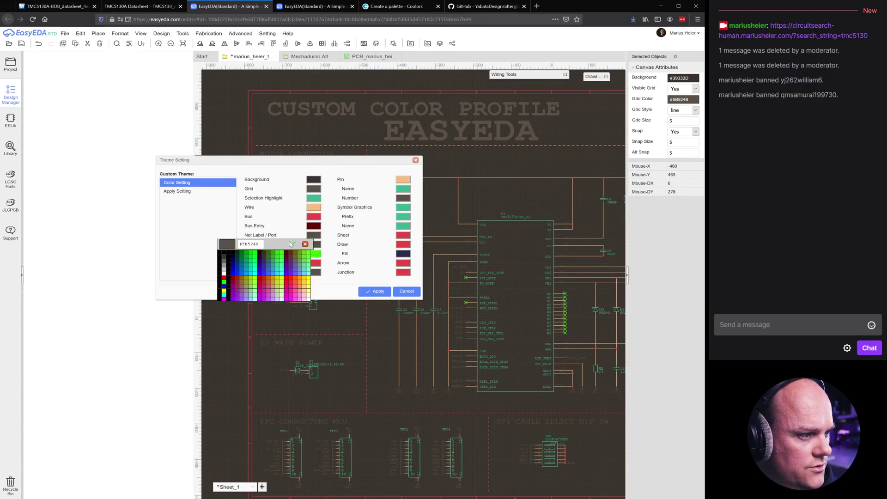
pyautogui.tripleClick(257, 245)
pyautogui.hotkey('ctrl', 'v')
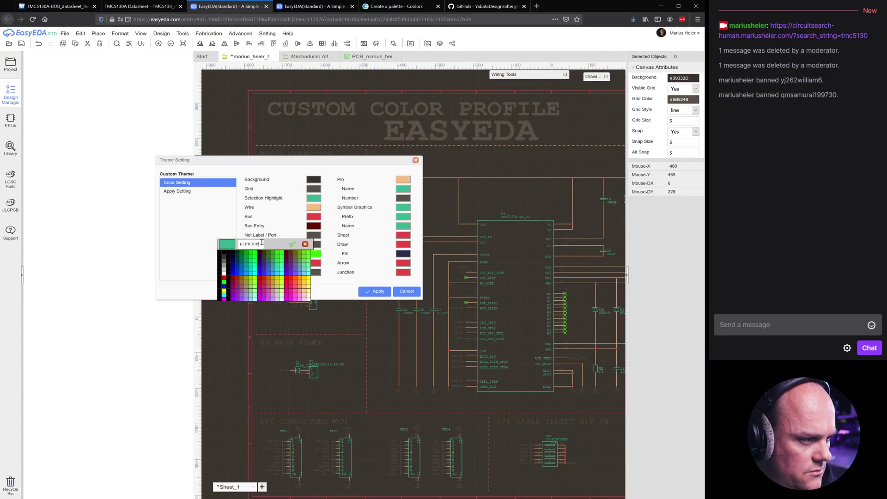
pyautogui.click(292, 244)
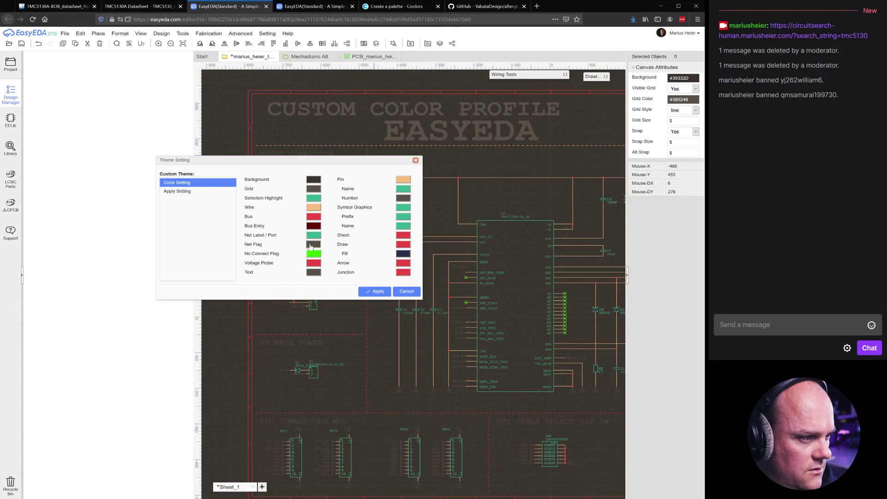
# - Set the Net Flag color to the copied green #36B38F and apply the theme
pyautogui.click(314, 244)
pyautogui.tripleClick(257, 254)
pyautogui.hotkey('ctrl', 'v')
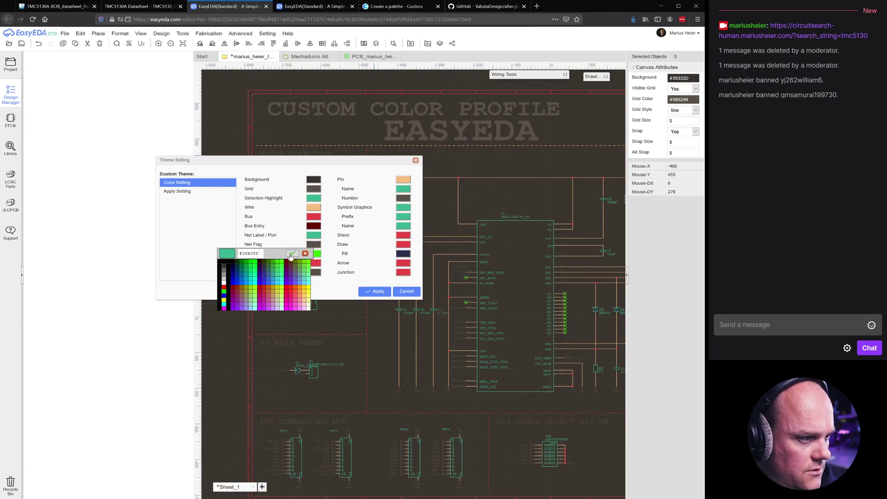
pyautogui.click(292, 253)
pyautogui.click(368, 290)
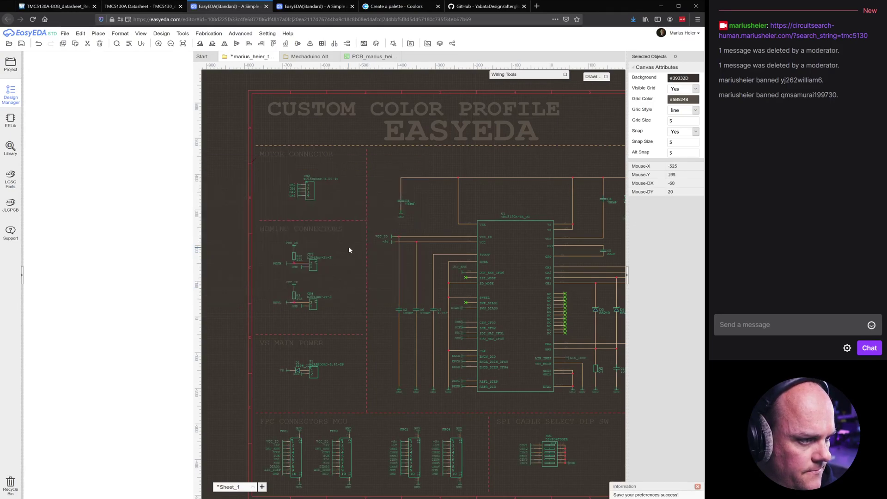
# - Inspect the recolored net flags, net labels and section headings across the connector areas and the main circuit
pyautogui.scroll(2, 358, 257)
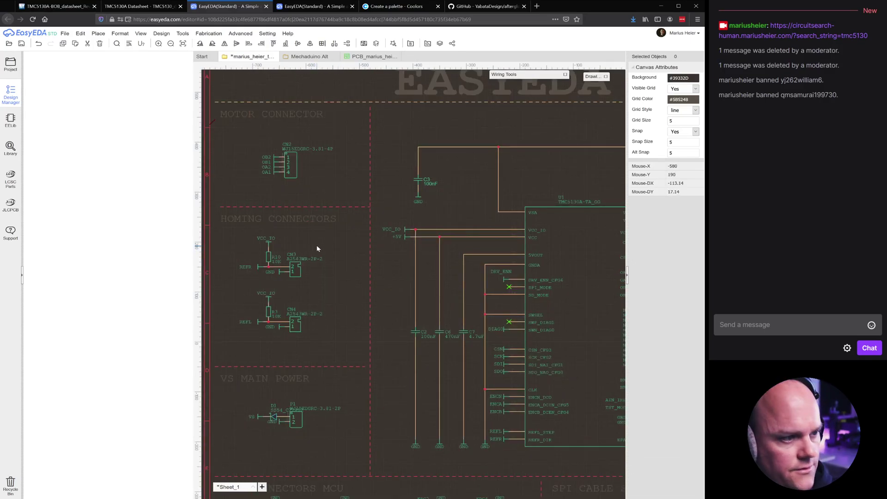
pyautogui.scroll(-2, 318, 246)
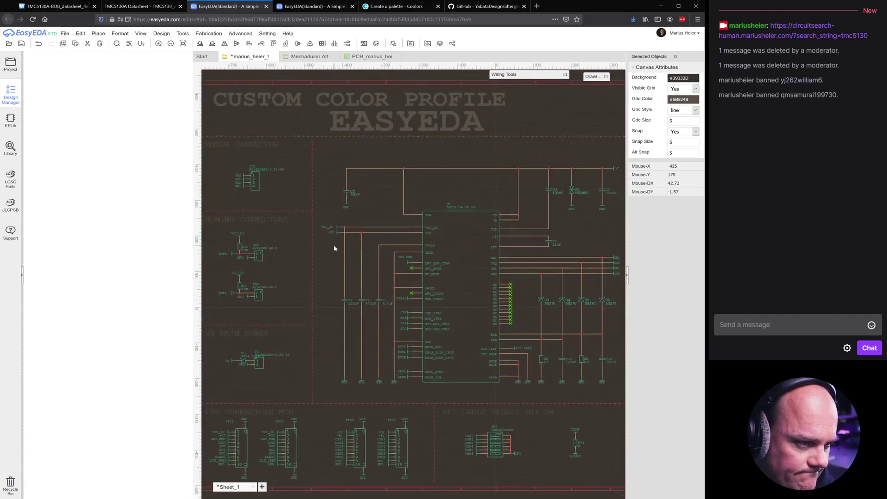
pyautogui.moveTo(546, 287); pyautogui.dragTo(513, 241, button='right')
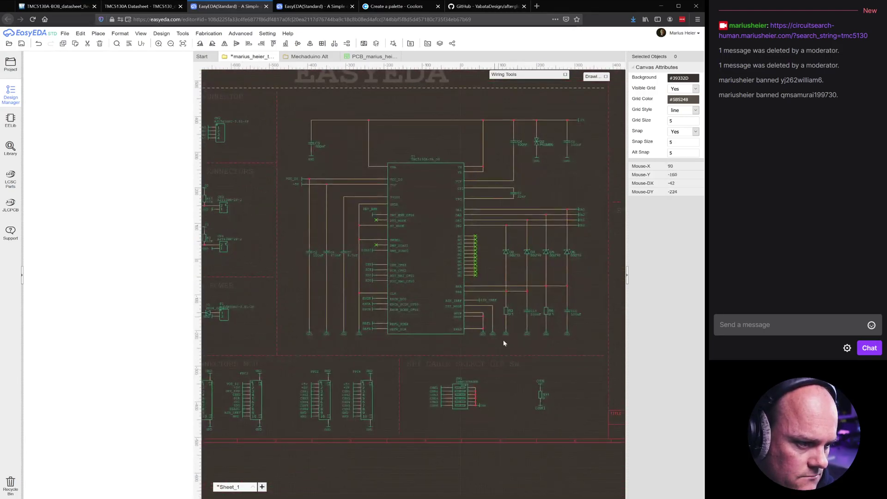
pyautogui.moveTo(418, 392); pyautogui.dragTo(468, 332, button='right')
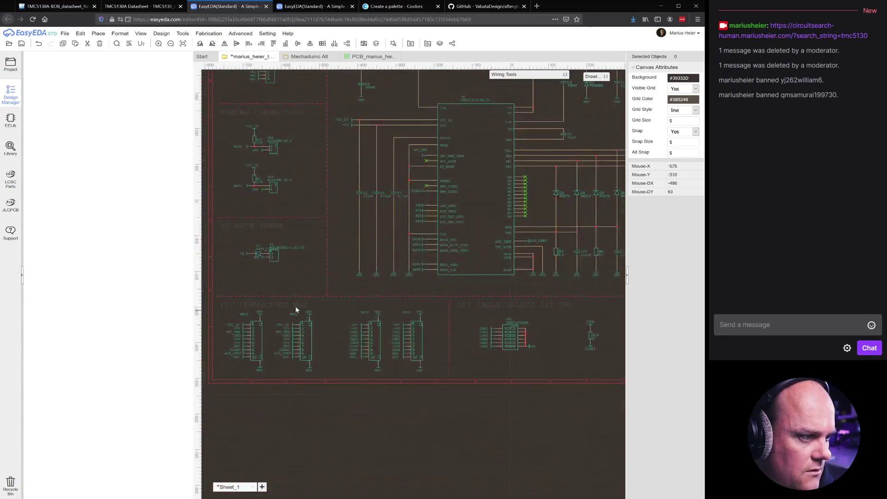
pyautogui.moveTo(375, 306); pyautogui.dragTo(379, 304, button='right')
pyautogui.scroll(2, 312, 320)
pyautogui.scroll(-2, 282, 267)
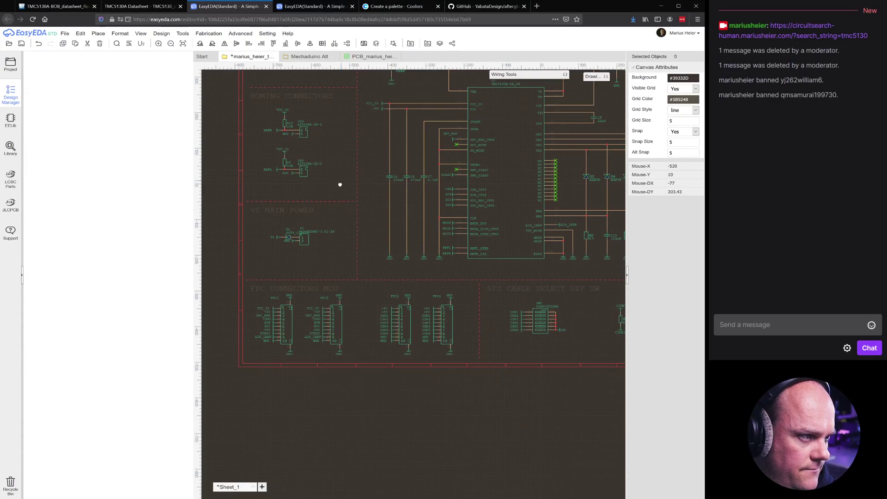
pyautogui.moveTo(341, 185); pyautogui.dragTo(333, 272, button='right')
pyautogui.moveTo(337, 223); pyautogui.dragTo(315, 268, button='right')
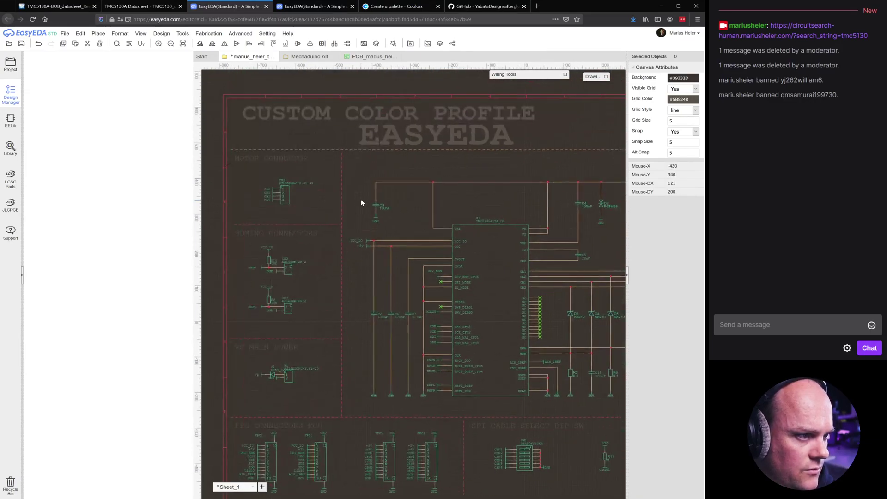
pyautogui.click(371, 158)
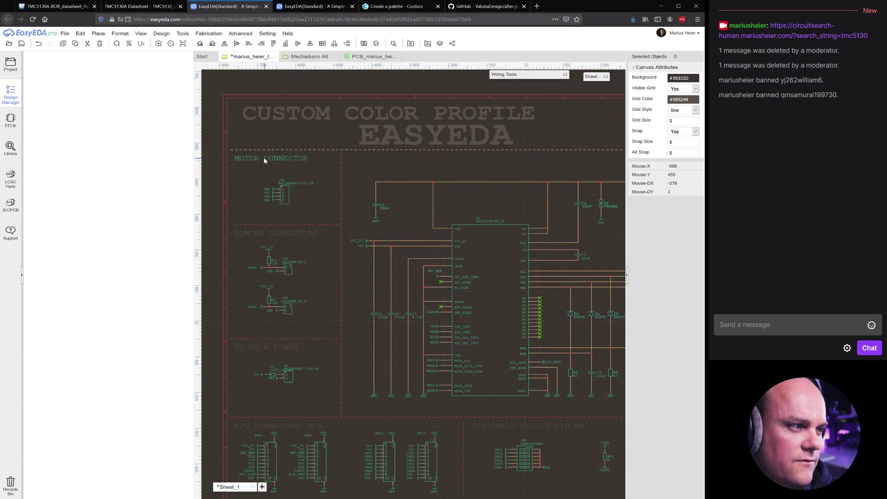
pyautogui.scroll(2, 245, 172)
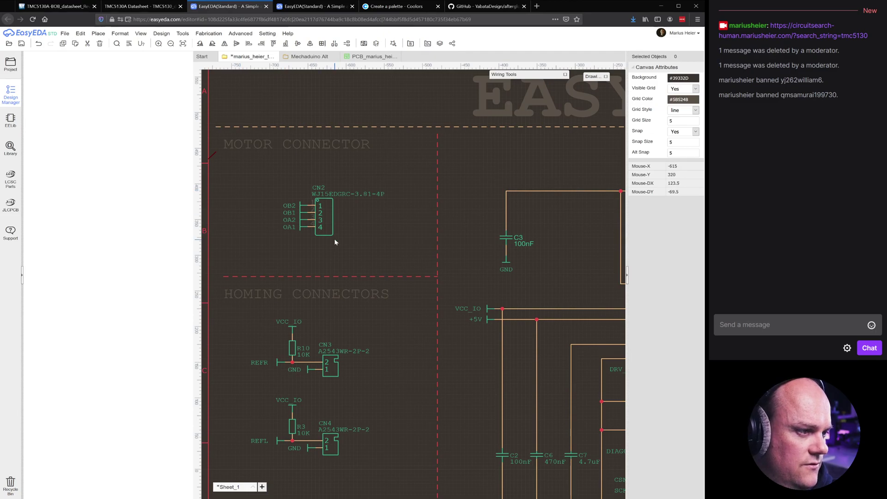
pyautogui.moveTo(413, 168); pyautogui.dragTo(334, 213)
pyautogui.moveTo(267, 243); pyautogui.dragTo(267, 243)
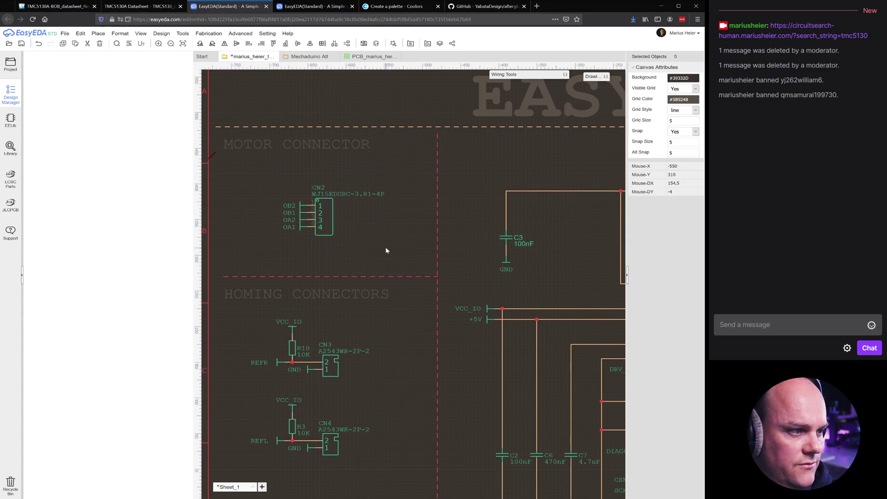
# - Examine the whole sheet and check the stroke color of the dashed vertical divider beside the main circuit
pyautogui.scroll(-3, 494, 259)
pyautogui.moveTo(453, 235); pyautogui.dragTo(424, 225, button='right')
pyautogui.scroll(-2, 436, 235)
pyautogui.moveTo(443, 255); pyautogui.dragTo(362, 224, button='right')
pyautogui.moveTo(478, 267); pyautogui.dragTo(422, 217, button='right')
pyautogui.scroll(-2, 496, 244)
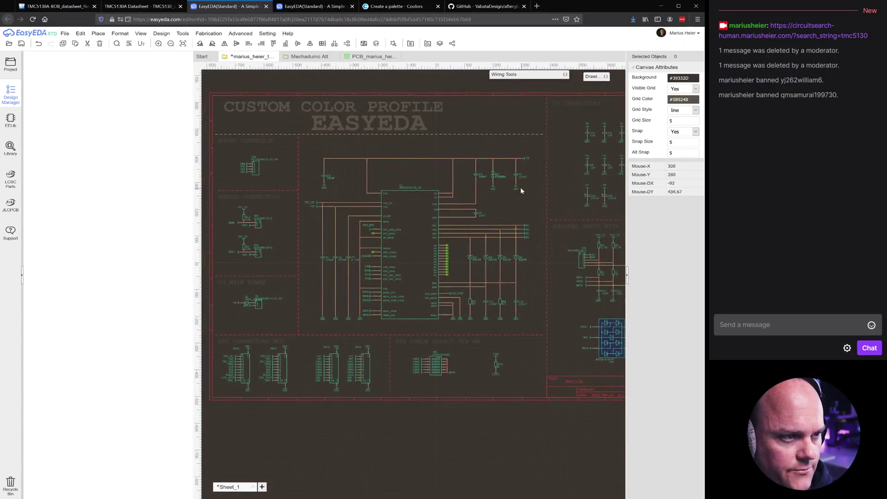
pyautogui.click(548, 138)
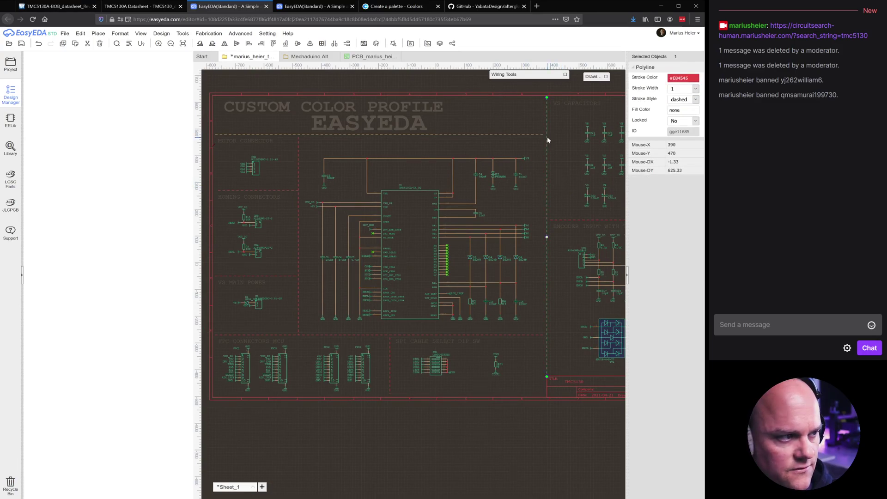
pyautogui.click(530, 120)
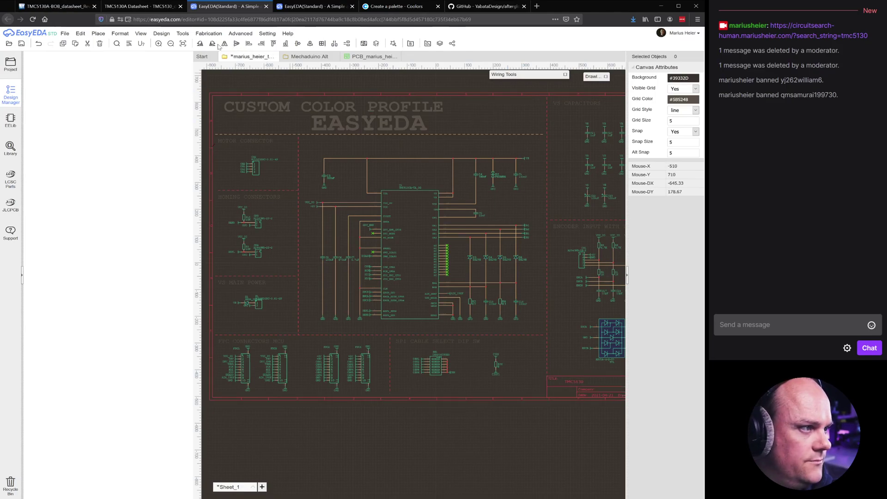
# - Reopen the custom theme's color settings, set the Sheet color to #36B38F and apply the theme
pyautogui.click(140, 34)
pyautogui.moveTo(145, 55)
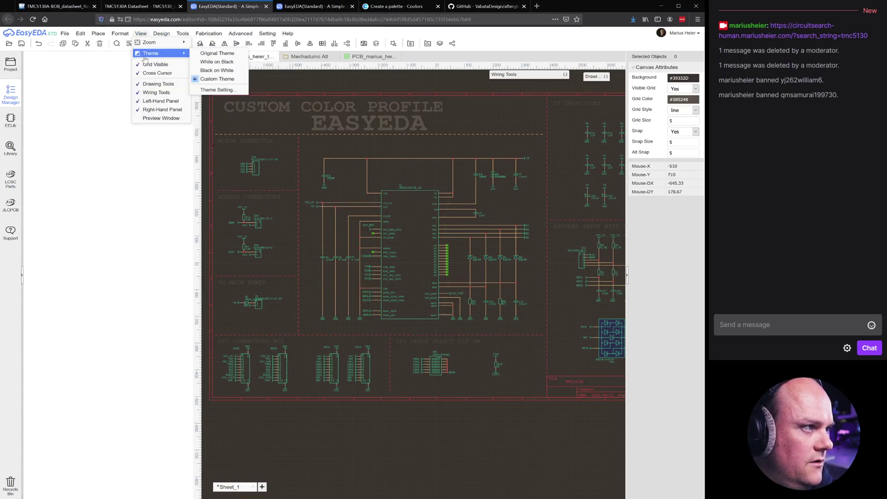
pyautogui.click(216, 89)
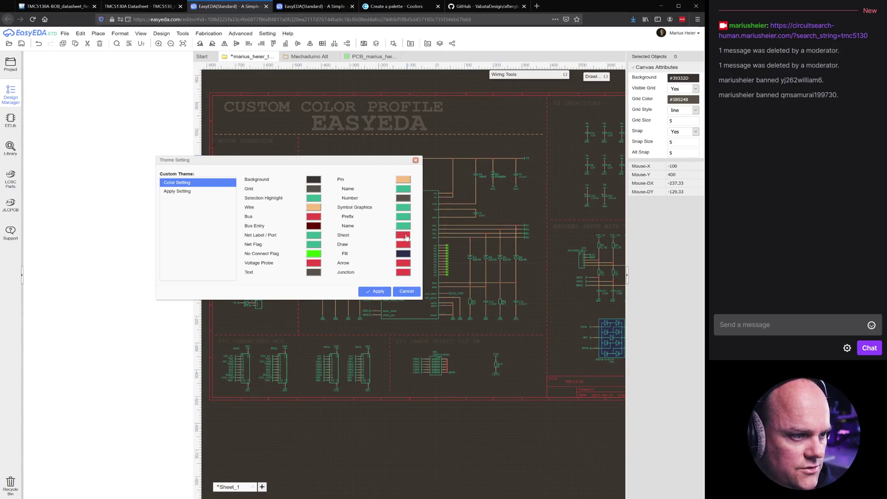
pyautogui.click(407, 238)
pyautogui.tripleClick(349, 244)
pyautogui.hotkey('ctrl', 'v')
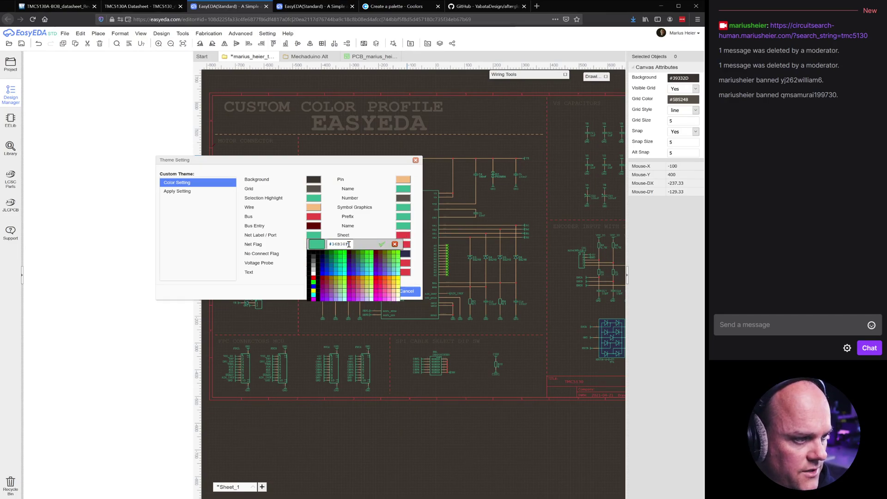
pyautogui.press('Return')
pyautogui.click(373, 292)
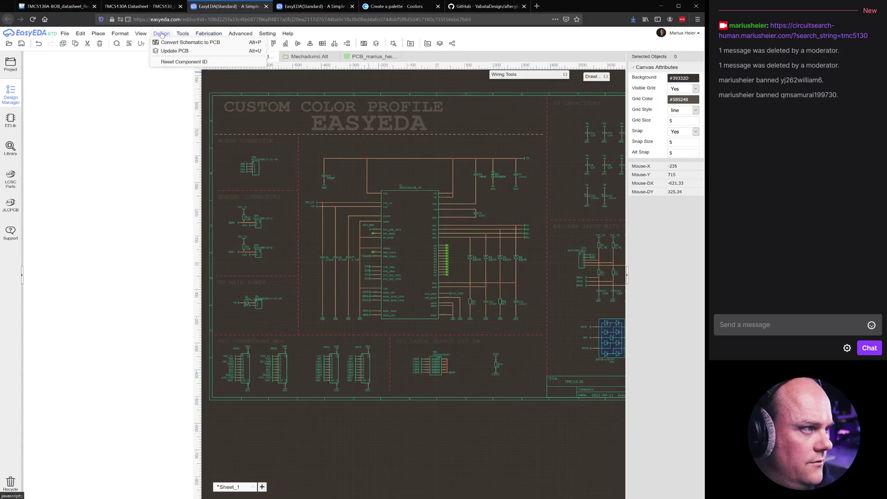
# - Reopen the custom theme's color settings and set the Draw color to #36B38F
pyautogui.moveTo(157, 53)
pyautogui.click(213, 90)
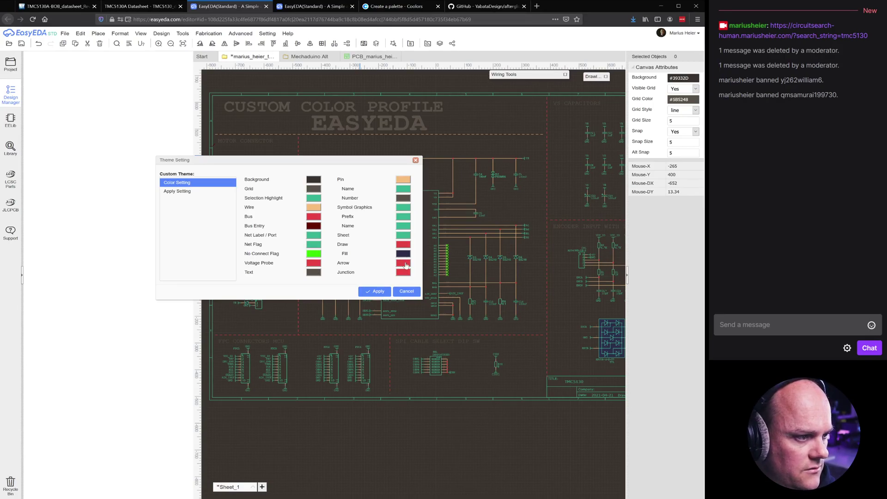
pyautogui.click(313, 253)
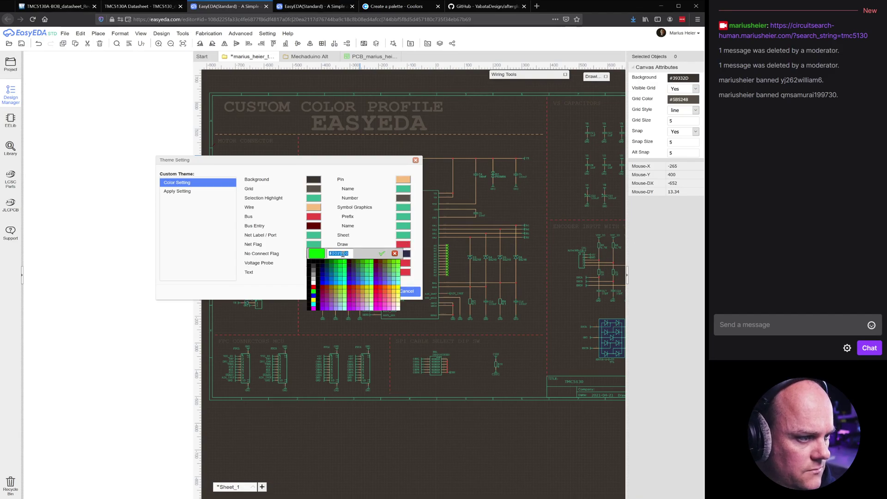
pyautogui.press('Return')
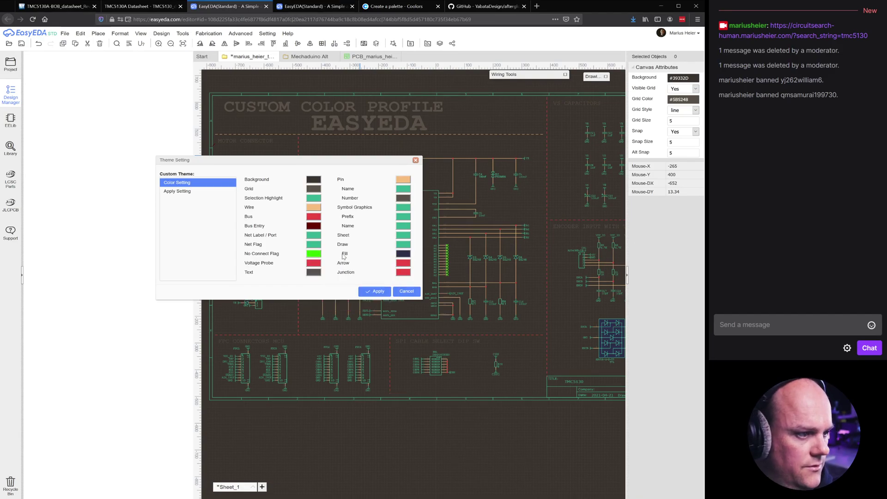
# - Copy the Background color code #39332D into the Fill color under Draw and apply the theme
pyautogui.click(317, 180)
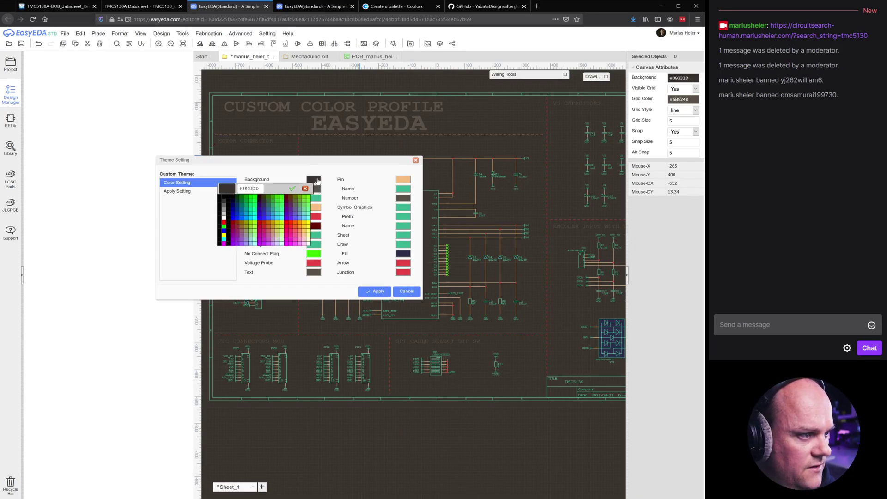
pyautogui.tripleClick(251, 190)
pyautogui.hotkey('ctrl', 'c')
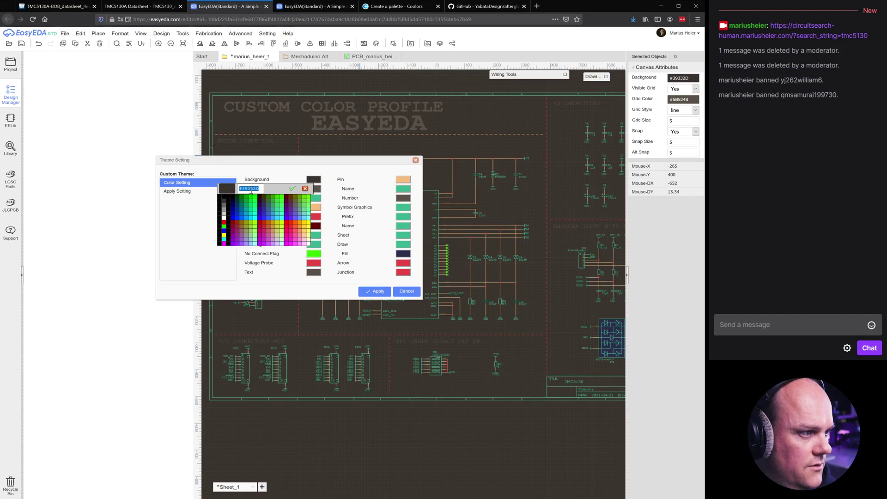
pyautogui.click(292, 189)
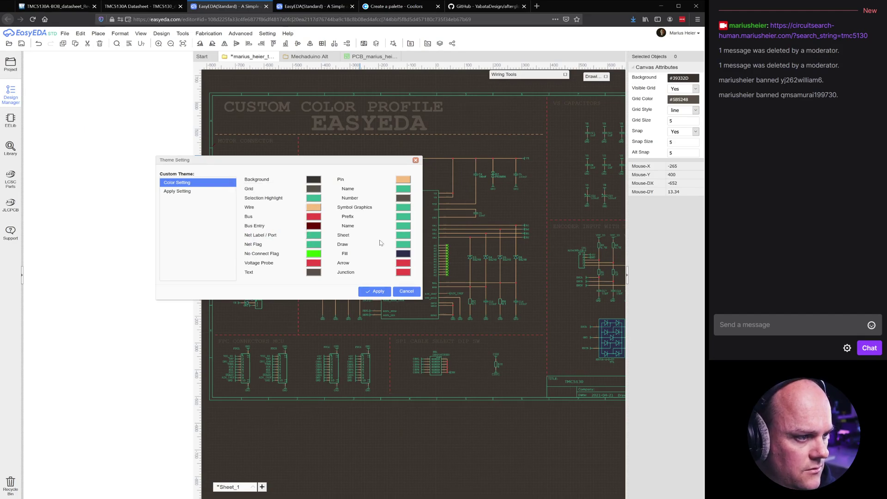
pyautogui.click(402, 255)
pyautogui.tripleClick(344, 262)
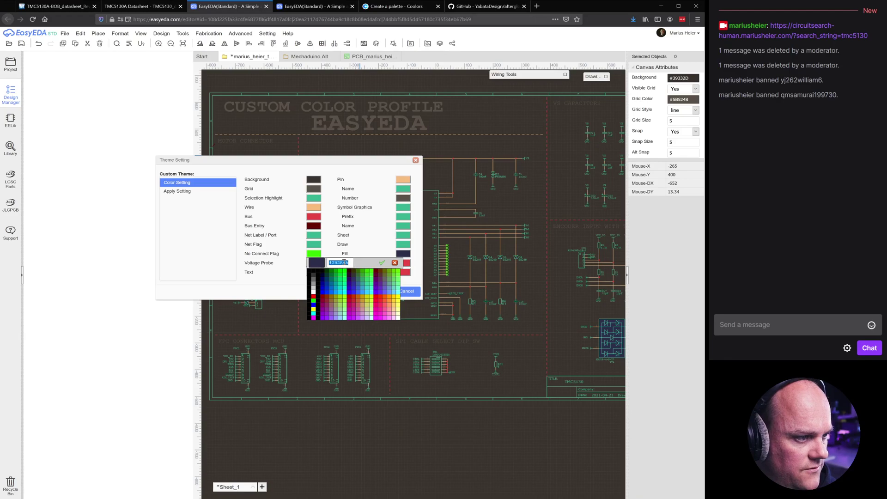
pyautogui.click(382, 262)
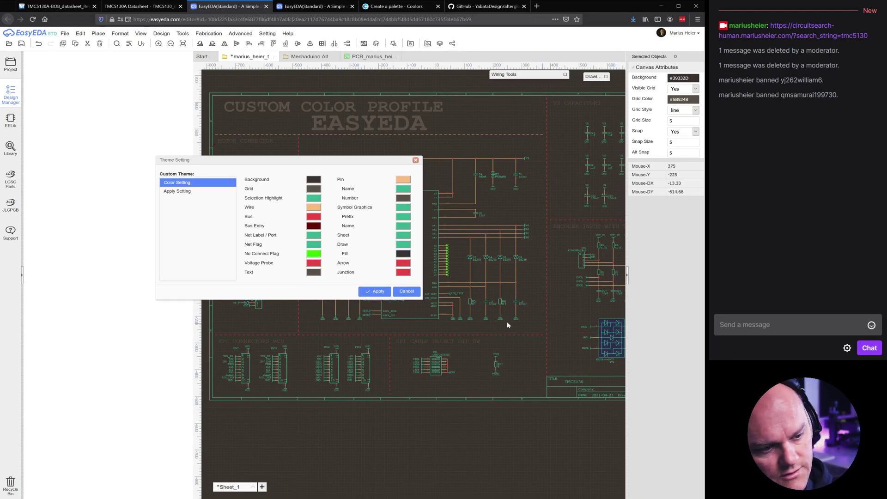
pyautogui.click(376, 292)
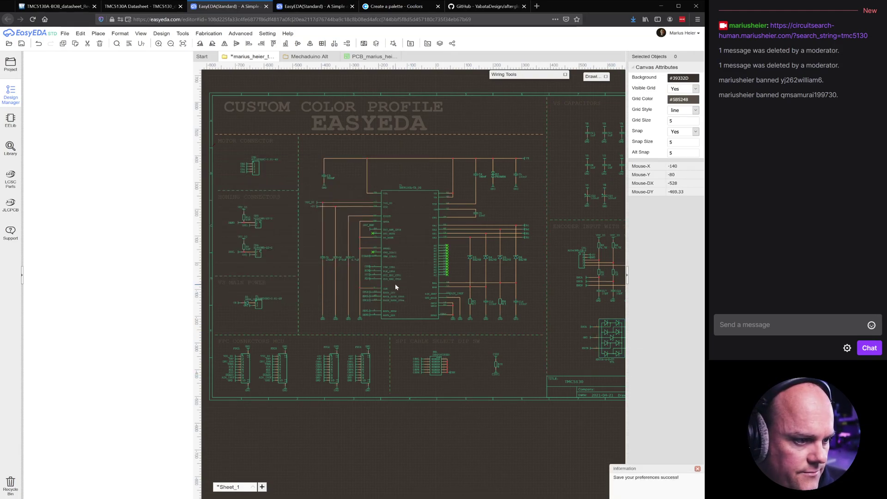
# - Examine the recolored schematic, from the whole sheet down to the VCC_IO and +5V wiring around C2
pyautogui.scroll(-2, 451, 358)
pyautogui.moveTo(487, 321); pyautogui.dragTo(436, 310, button='right')
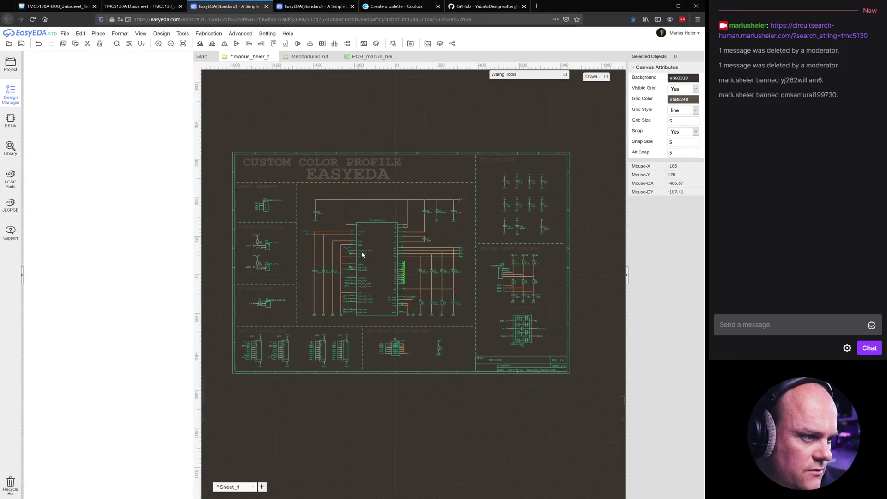
pyautogui.scroll(3, 362, 255)
pyautogui.scroll(3, 374, 253)
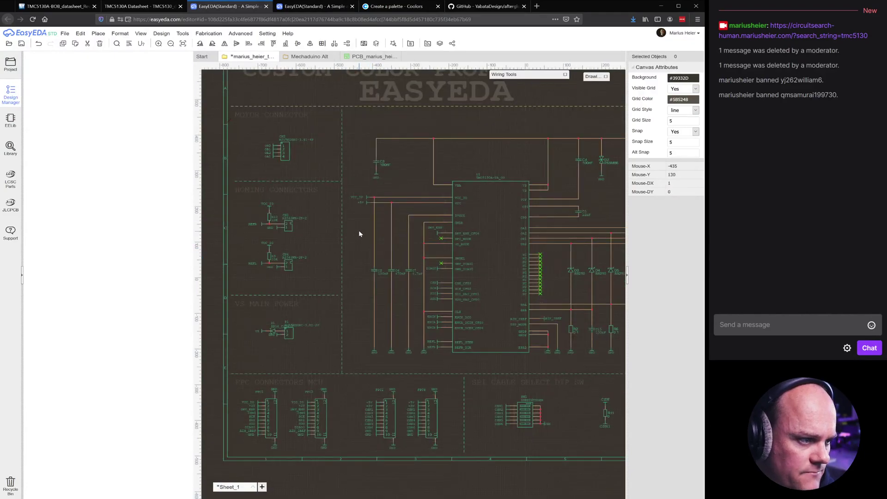
pyautogui.scroll(2, 358, 230)
pyautogui.scroll(2, 353, 245)
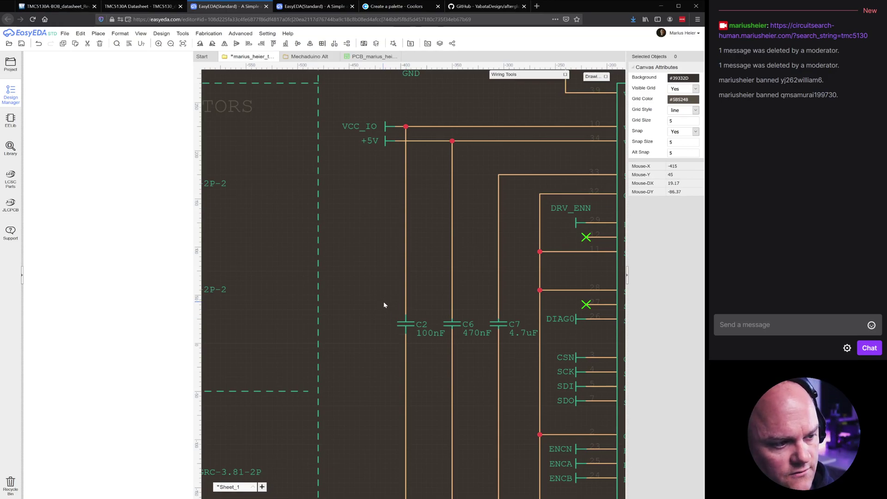
# - Pull the lower end of the VCC_IO wire away from capacitor C2 to compare wire and pin colors, and restore it
pyautogui.click(406, 289)
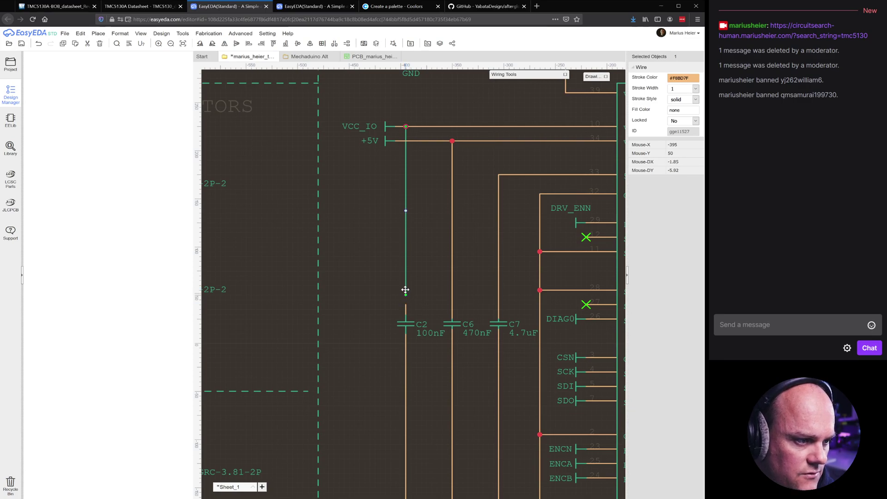
pyautogui.click(418, 295)
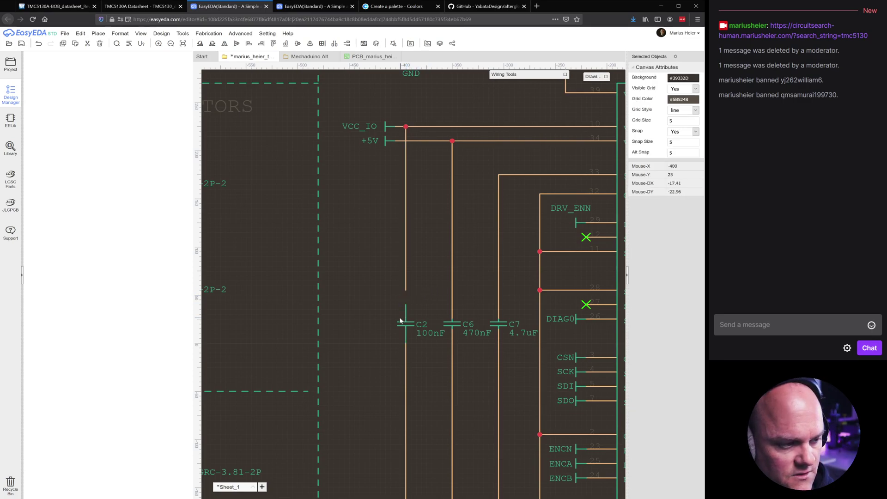
pyautogui.click(406, 288)
pyautogui.click(418, 290)
pyautogui.click(405, 291)
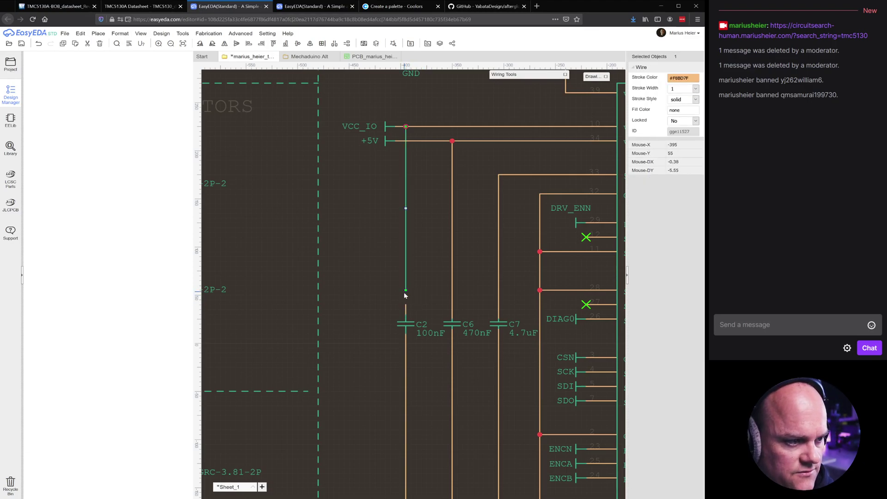
pyautogui.click(417, 287)
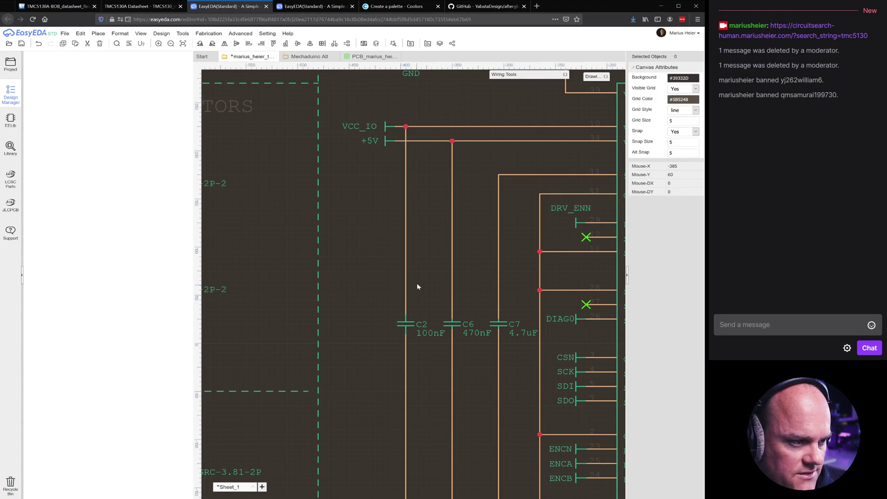
pyautogui.click(141, 33)
pyautogui.moveTo(162, 53)
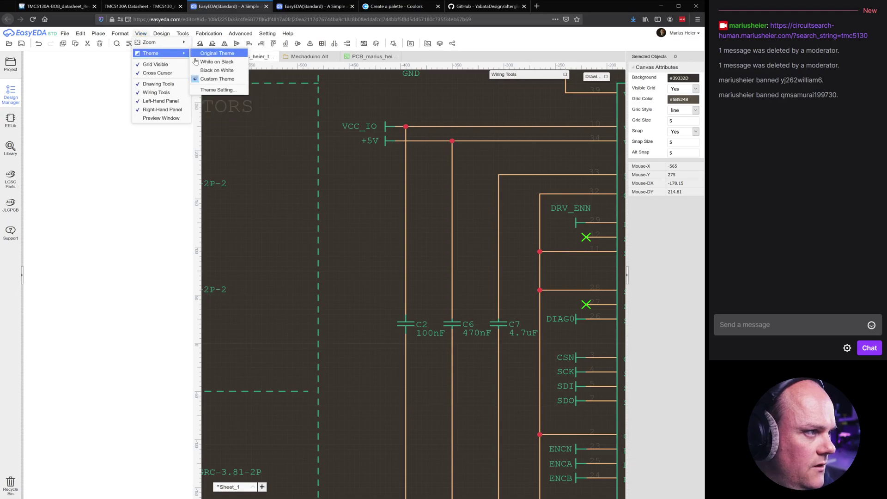
pyautogui.click(202, 89)
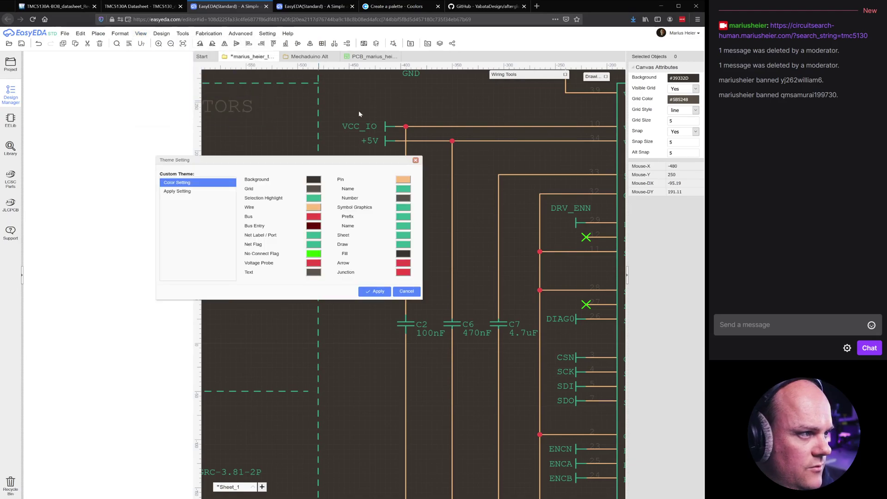
pyautogui.click(404, 180)
pyautogui.tripleClick(342, 189)
pyautogui.hotkey('ctrl', 'v')
pyautogui.click(393, 190)
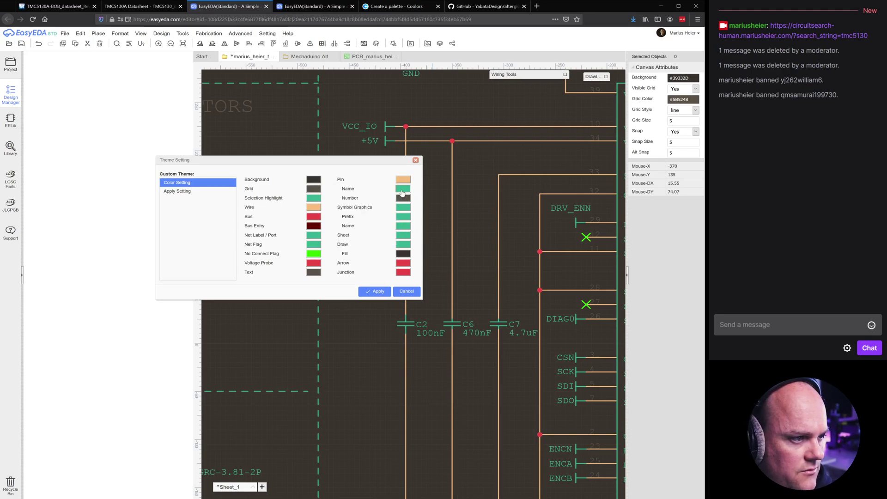
pyautogui.click(401, 190)
pyautogui.press('Escape')
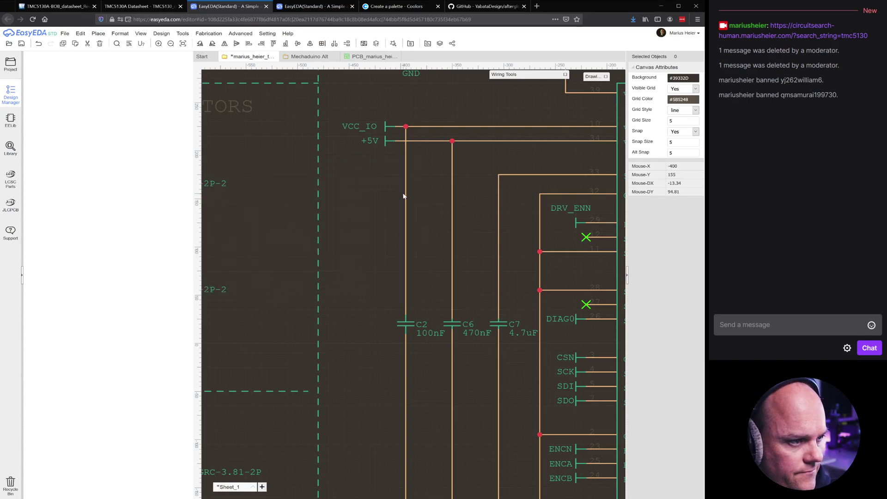
# - Reopen the custom theme's color settings and copy the Selection Highlight color code
pyautogui.click(319, 196)
pyautogui.moveTo(150, 36)
pyautogui.moveTo(146, 54)
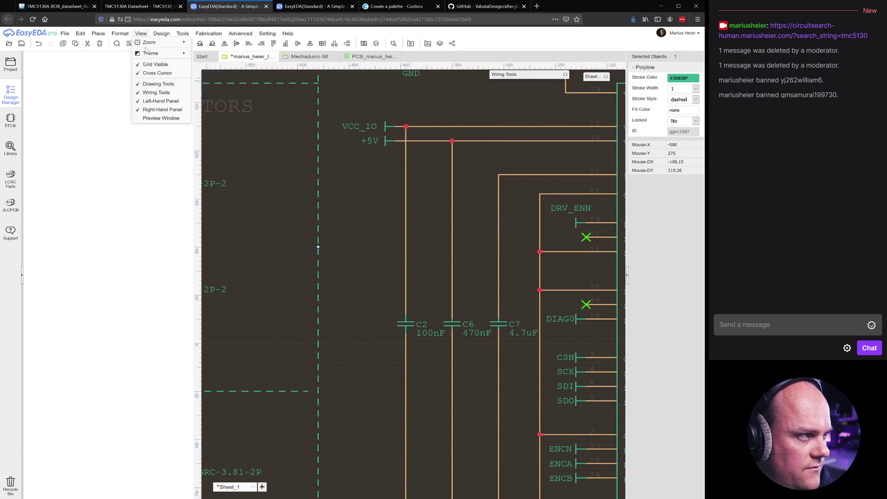
pyautogui.click(218, 89)
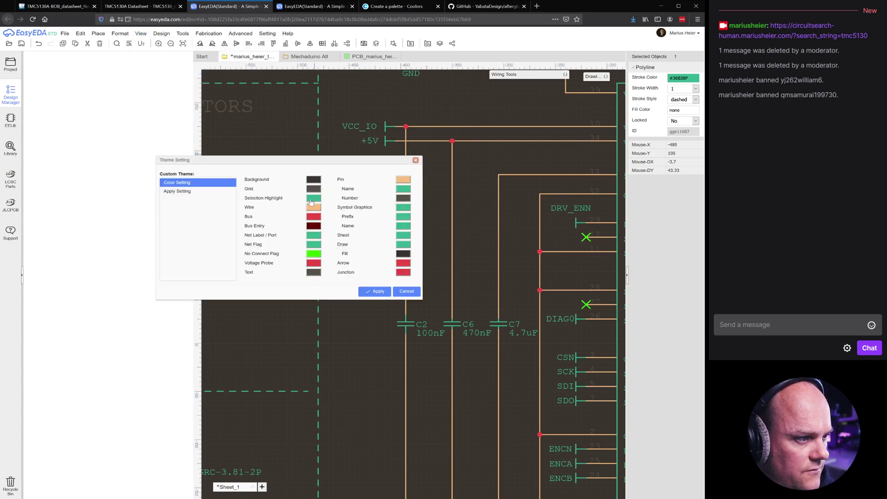
pyautogui.click(314, 198)
pyautogui.doubleClick(257, 206)
pyautogui.hotkey('ctrl', 'c')
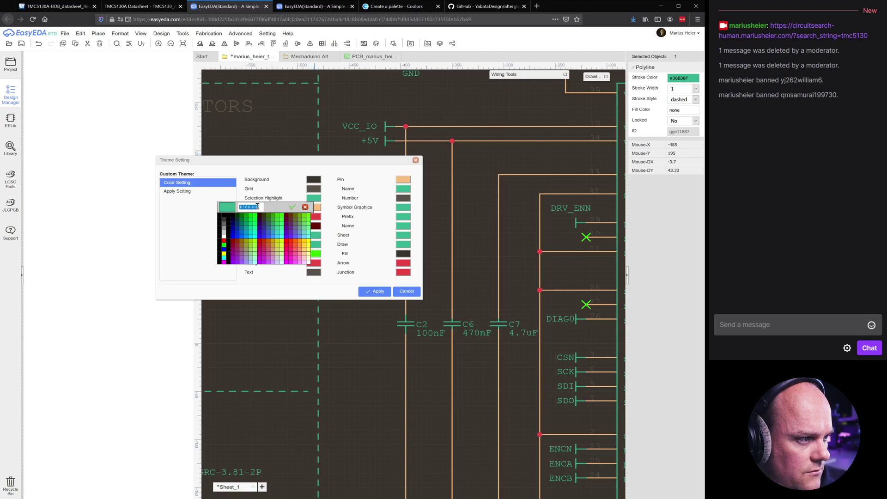
pyautogui.click(305, 207)
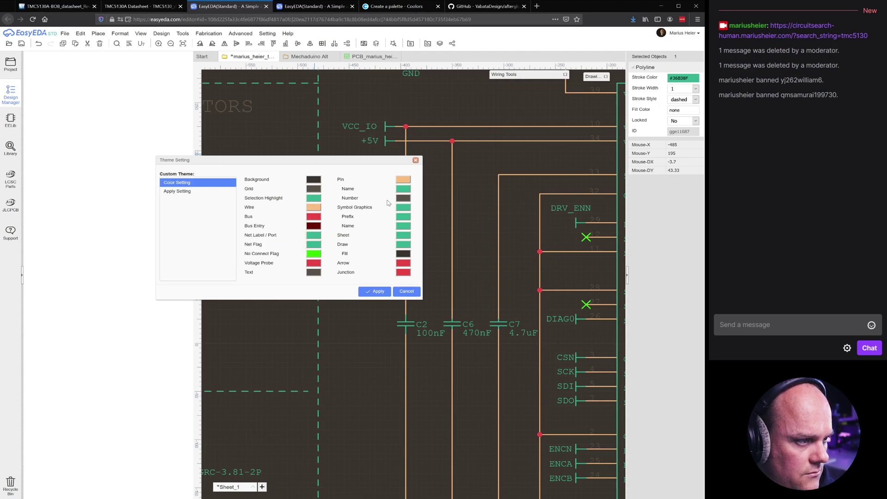
# - Set the Pin color to #36B38F and apply the theme
pyautogui.click(407, 180)
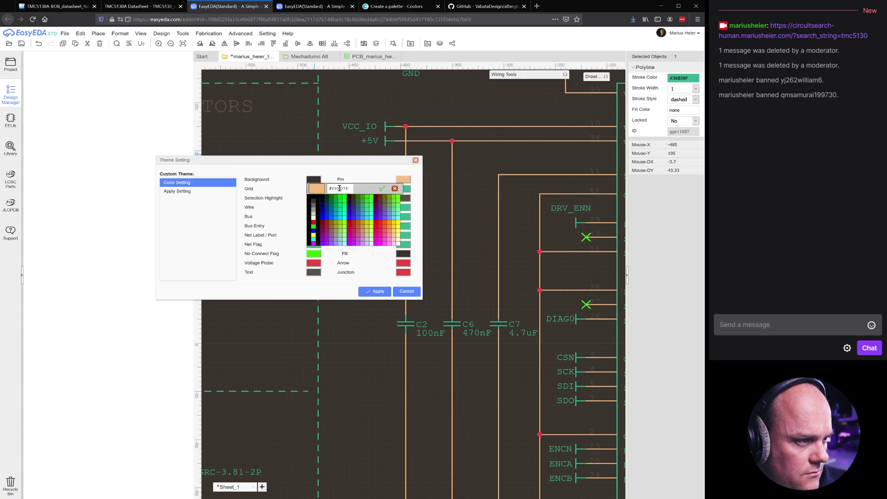
pyautogui.hotkey('ctrl', 'a')
pyautogui.hotkey('ctrl', 'v')
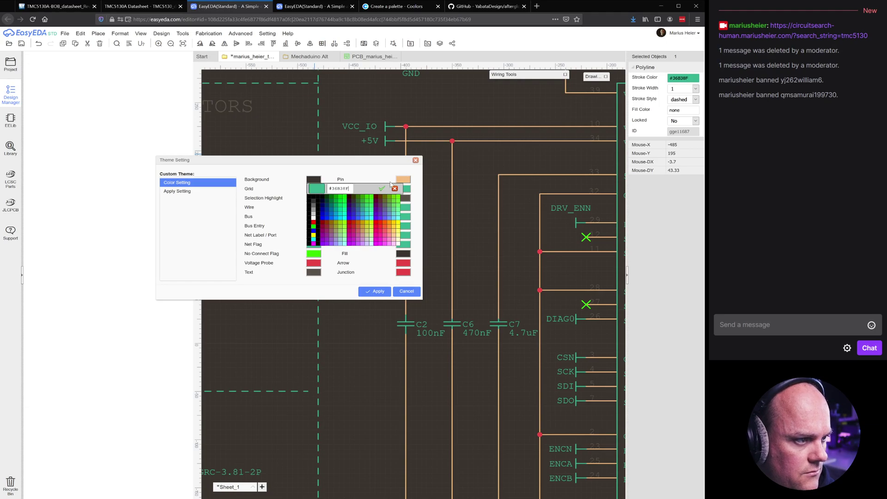
pyautogui.click(382, 188)
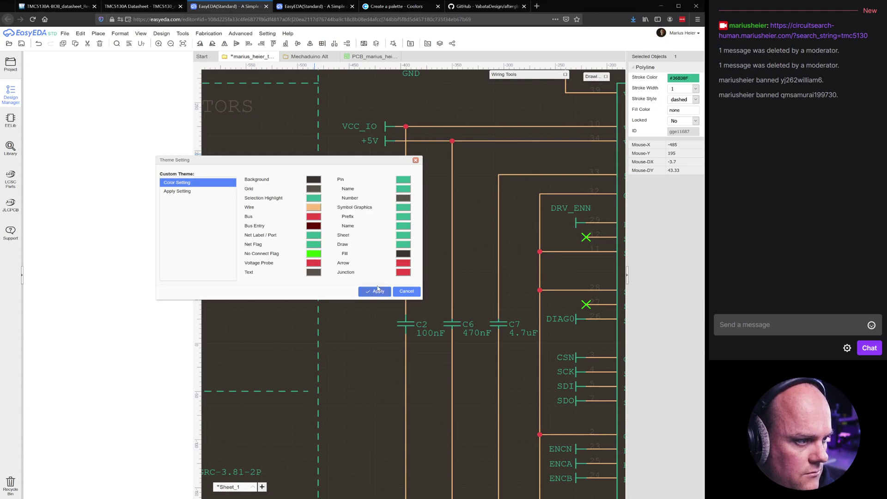
pyautogui.click(378, 291)
# - Examine the recolored pins and wires across the sheet and the dashed divider lines around the MOTOR CONNECTOR section
pyautogui.scroll(-3, 368, 286)
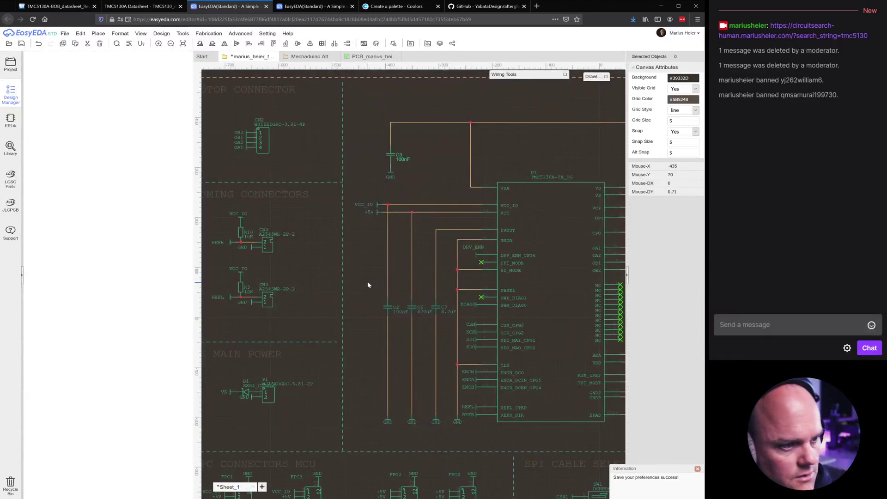
pyautogui.scroll(-2, 368, 283)
pyautogui.moveTo(368, 283); pyautogui.dragTo(355, 263, button='right')
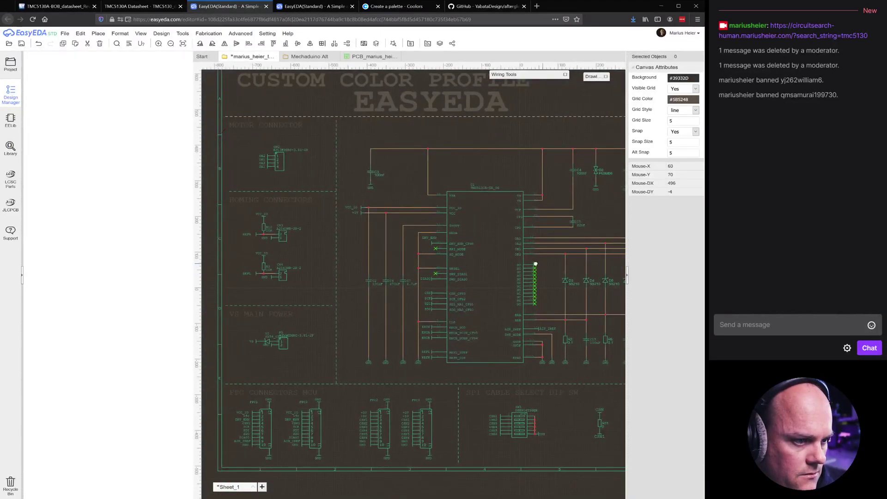
pyautogui.moveTo(539, 264); pyautogui.dragTo(523, 262, button='right')
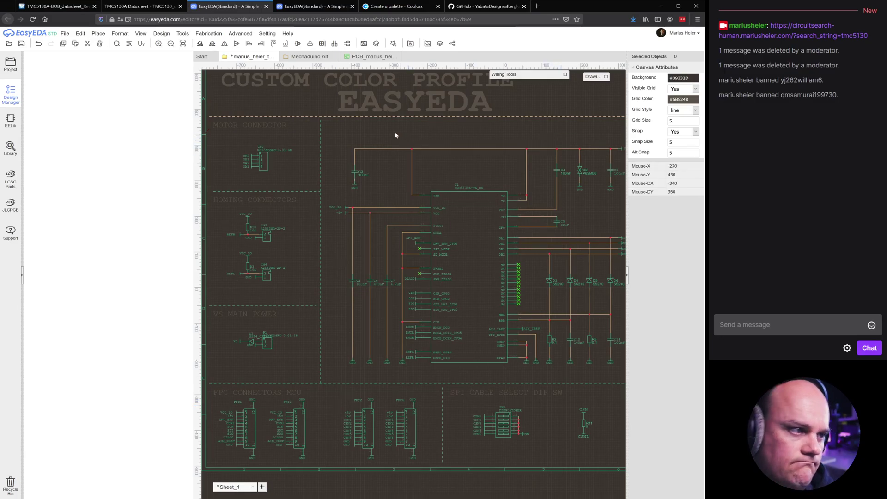
pyautogui.click(320, 147)
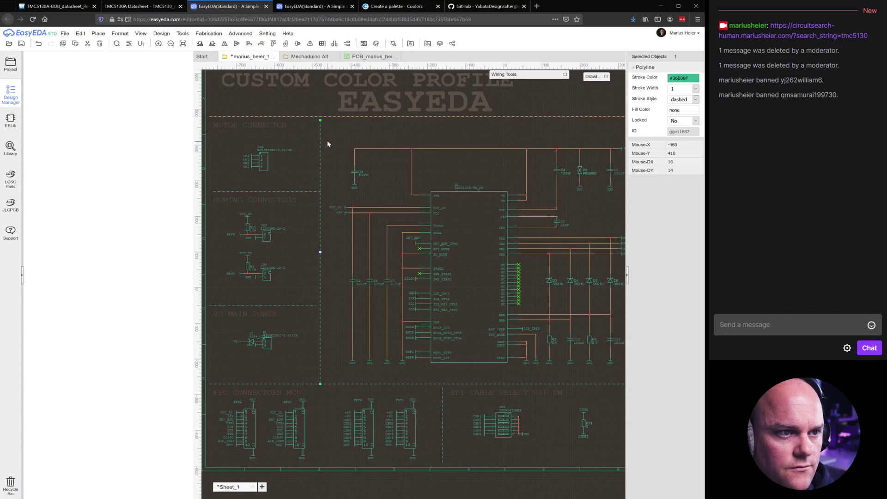
pyautogui.click(370, 131)
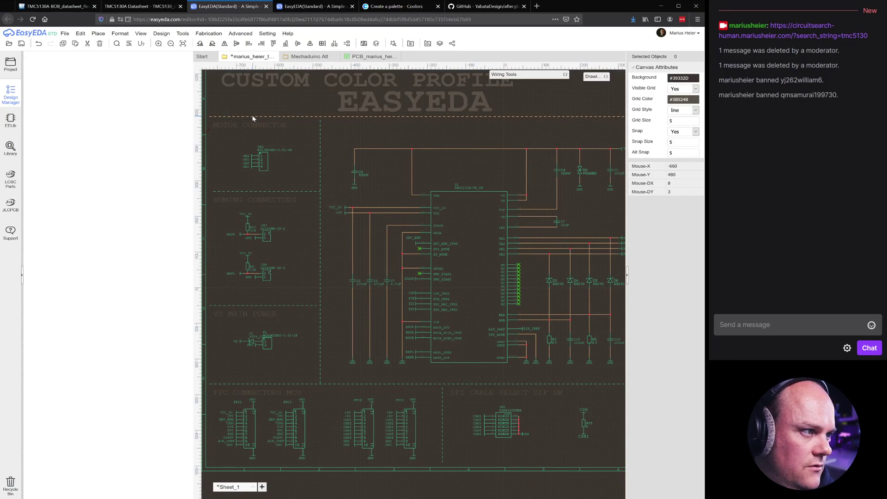
pyautogui.scroll(5, 252, 116)
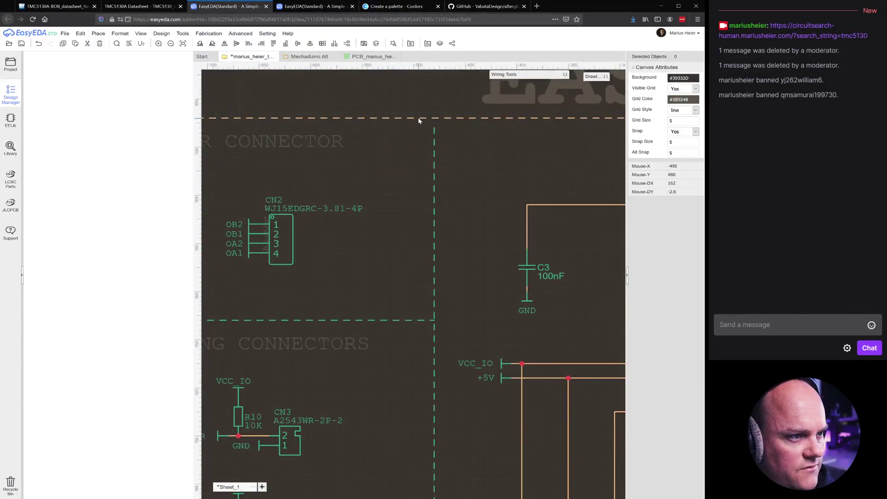
pyautogui.scroll(-5, 410, 215)
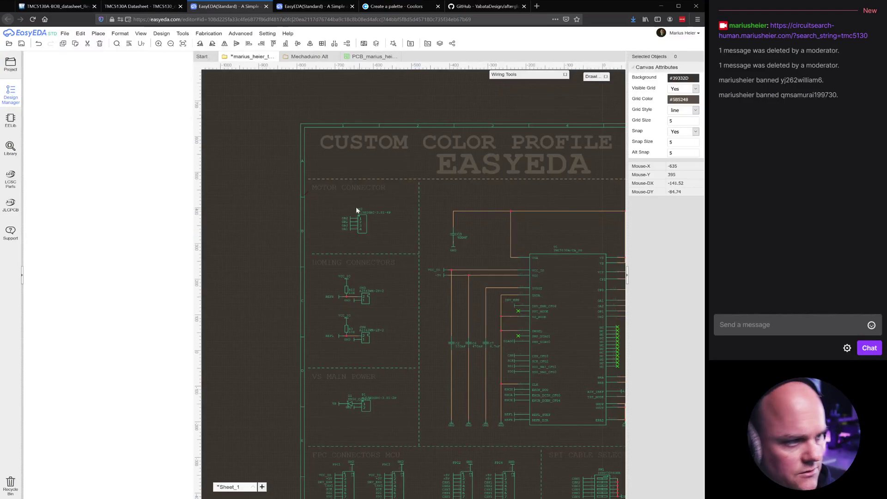
pyautogui.scroll(-2, 389, 209)
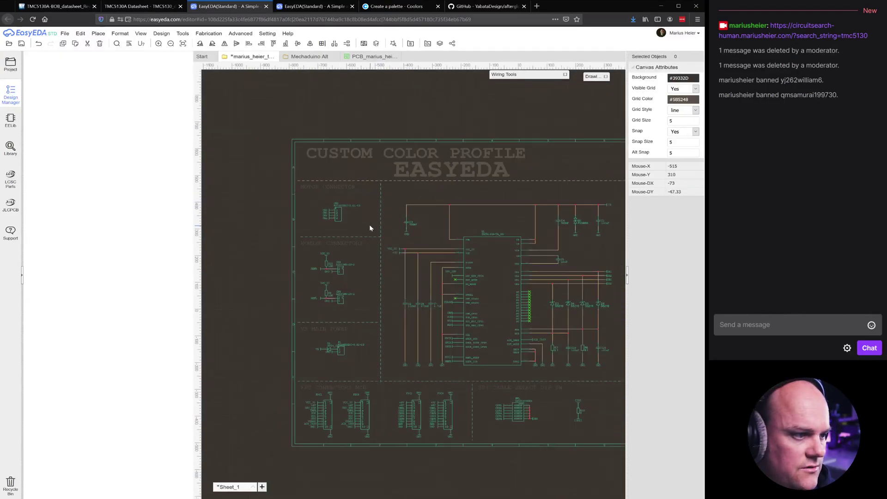
pyautogui.scroll(5, 313, 181)
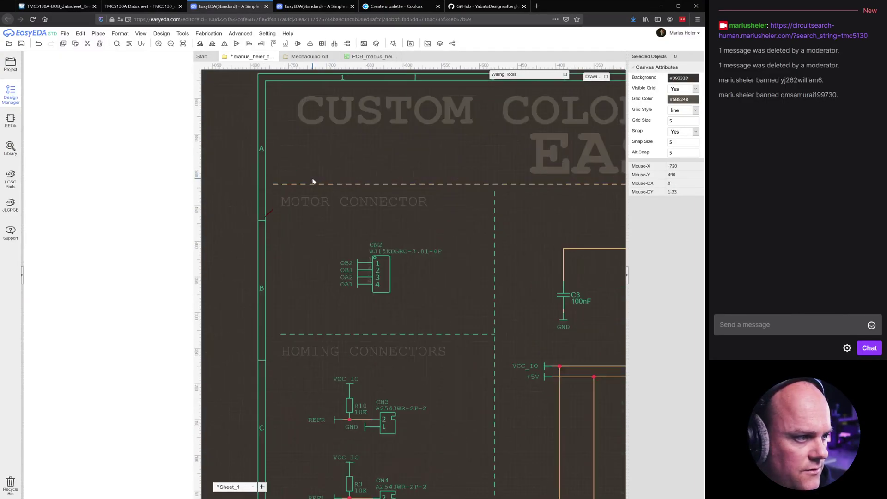
# - Compare the stroke colors of the horizontal dashed line above MOTOR CONNECTOR and the vertical dashed divider, without changing either
pyautogui.click(293, 185)
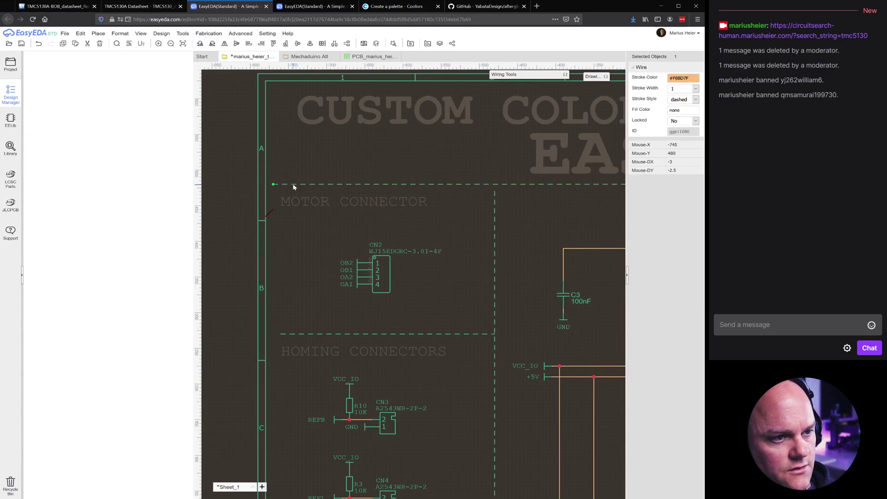
pyautogui.click(691, 79)
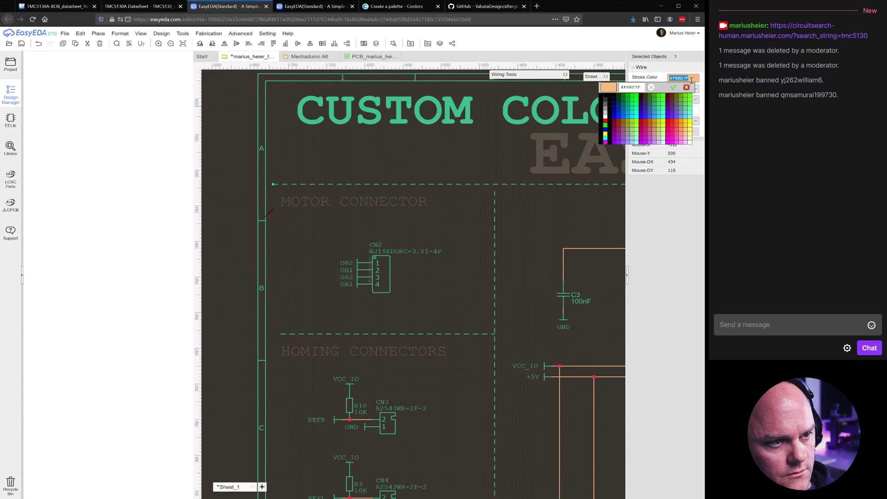
pyautogui.click(531, 227)
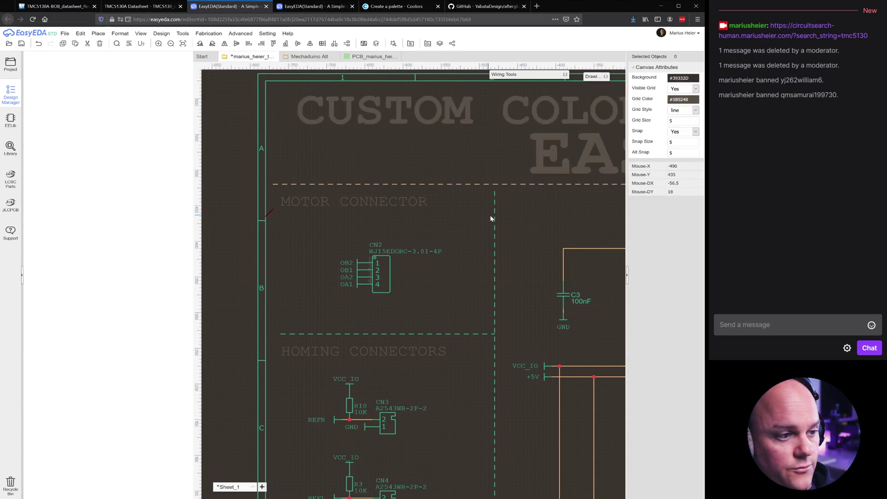
pyautogui.click(495, 228)
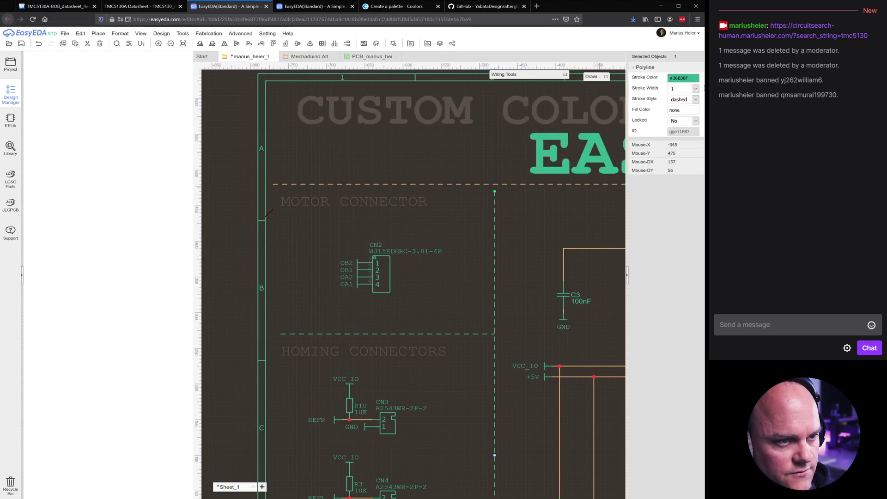
pyautogui.click(691, 78)
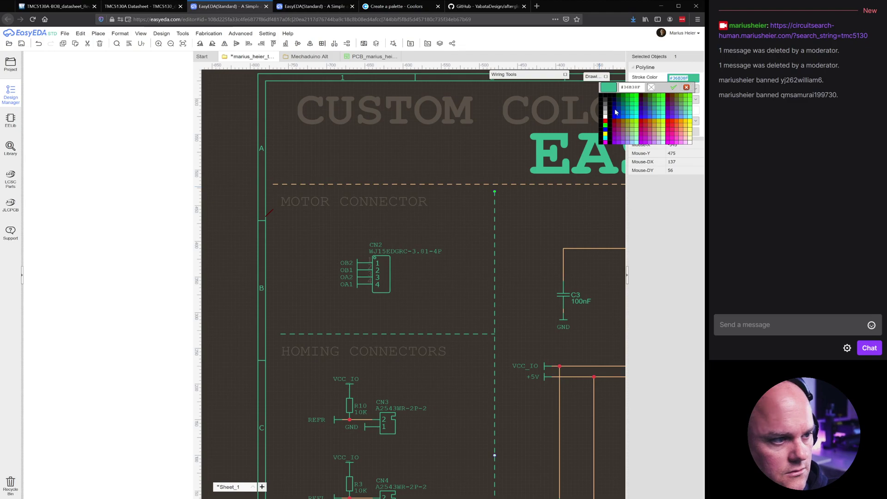
pyautogui.click(430, 184)
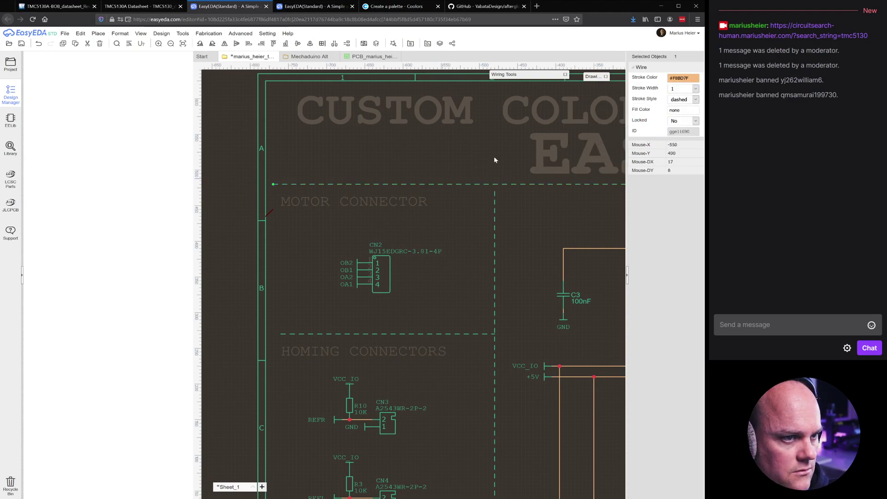
pyautogui.click(689, 78)
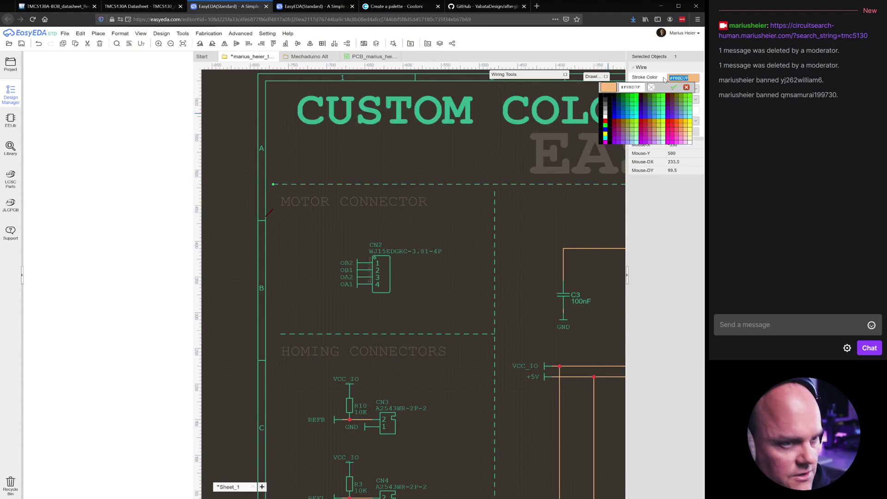
pyautogui.click(472, 242)
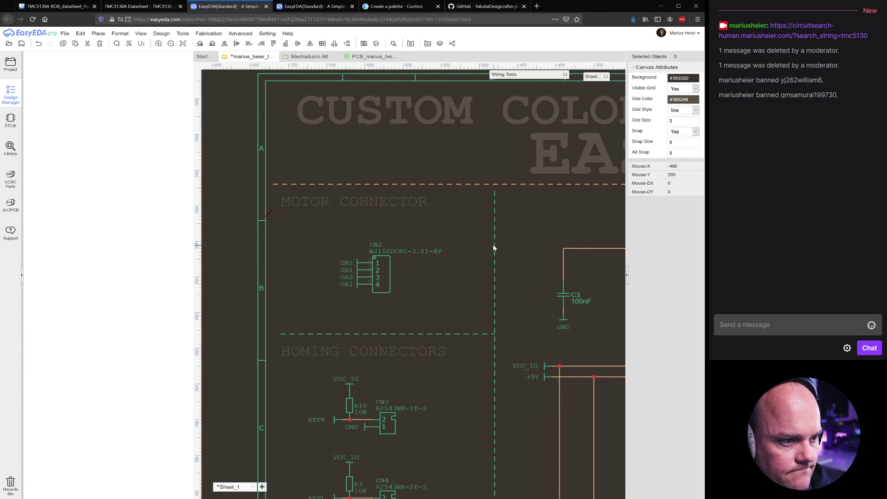
pyautogui.click(494, 248)
pyautogui.click(687, 78)
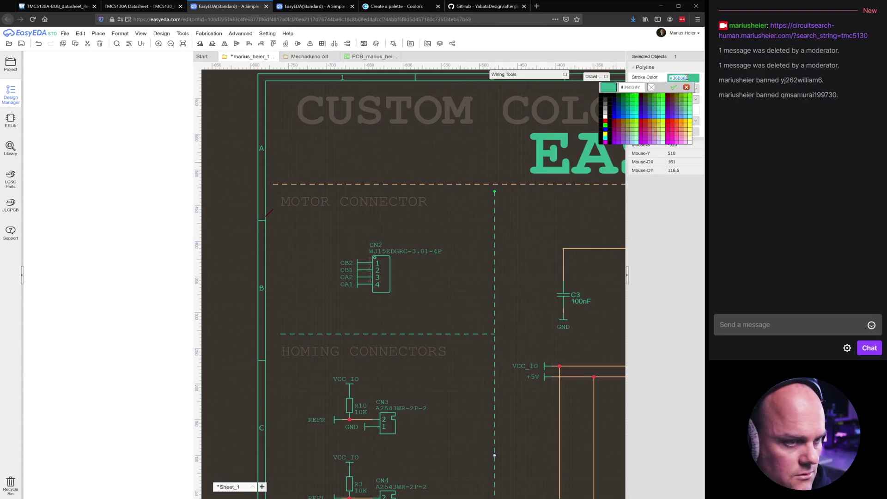
pyautogui.click(687, 87)
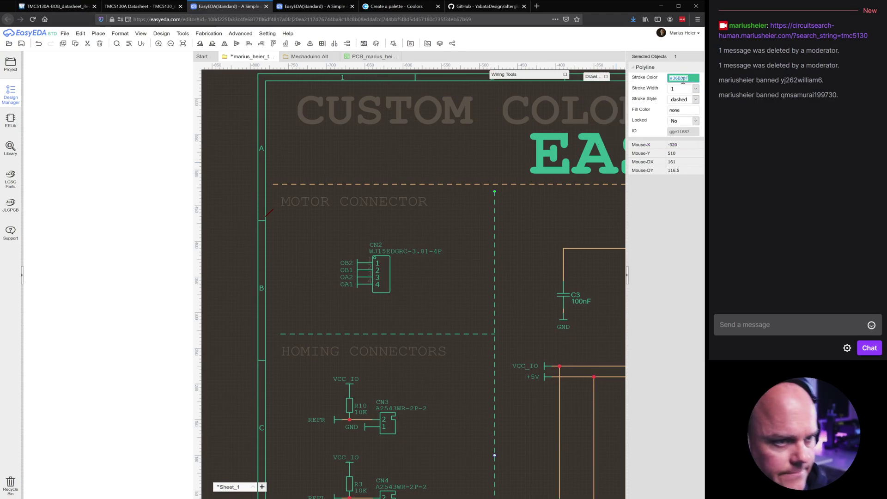
# - Copy the stroke color code of the horizontal dashed line above MOTOR CONNECTOR and clear the selection without recoloring it
pyautogui.click(428, 183)
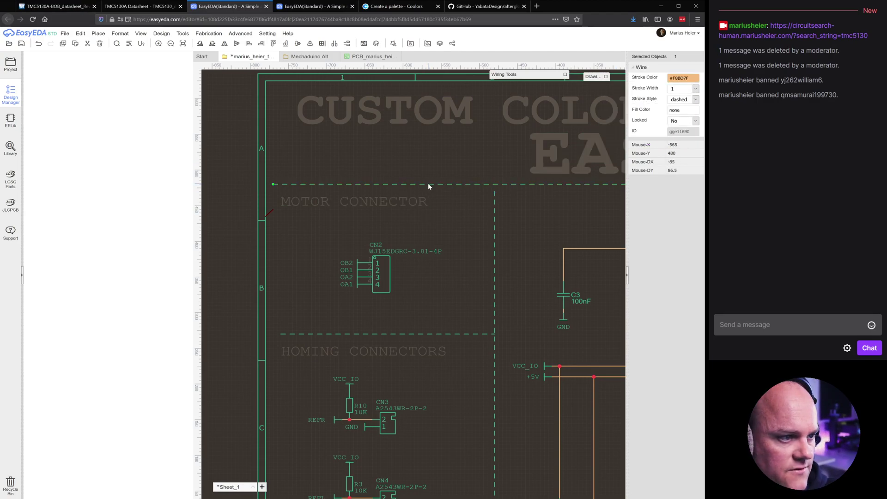
pyautogui.click(683, 77)
pyautogui.hotkey('ctrl', 'c')
pyautogui.click(634, 87)
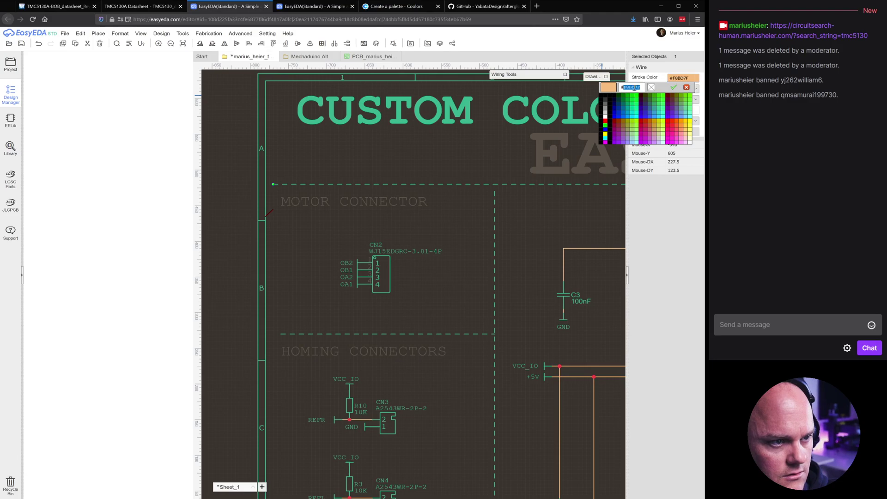
pyautogui.click(687, 87)
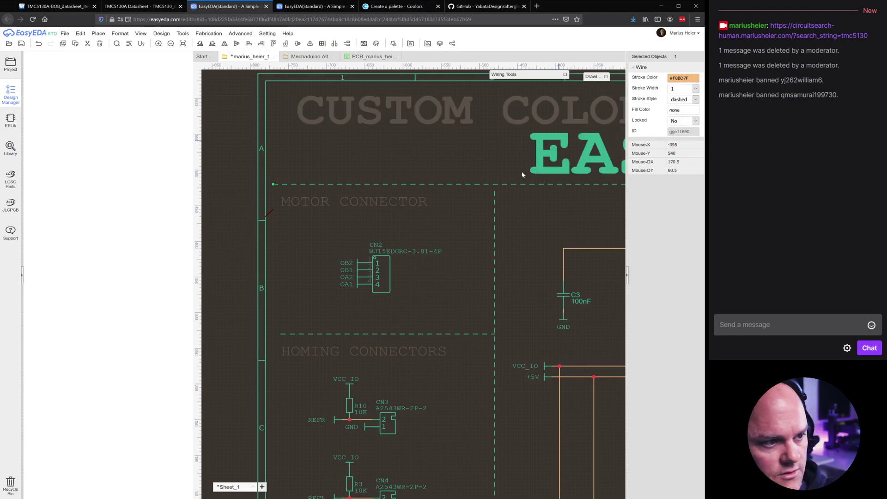
pyautogui.click(493, 186)
pyautogui.click(686, 78)
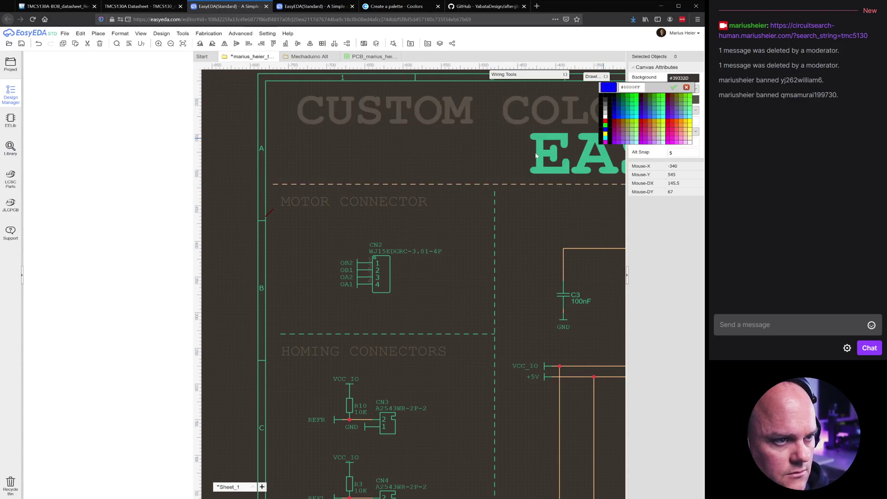
pyautogui.click(420, 188)
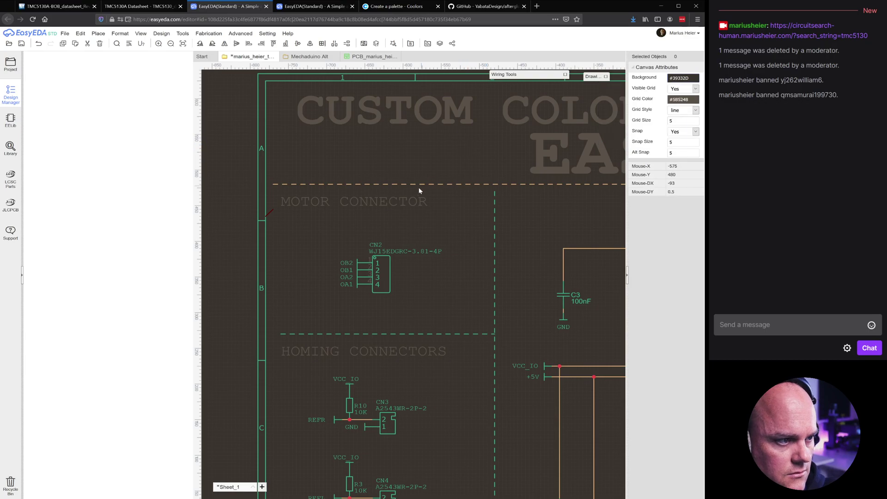
# - Set the stroke color of the vertical dashed divider beside the MOTOR CONNECTOR section to #F8BD7F
pyautogui.click(494, 204)
pyautogui.click(689, 78)
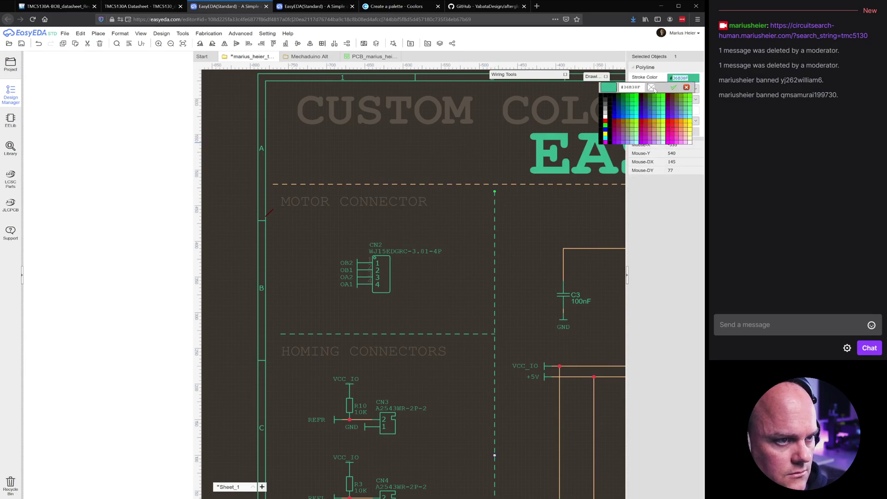
pyautogui.doubleClick(634, 87)
pyautogui.hotkey('ctrl', 'v')
pyautogui.press('Return')
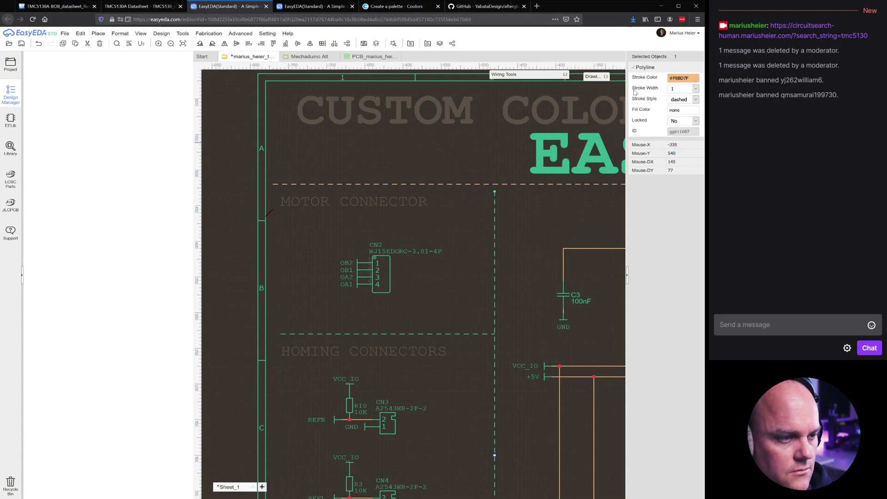
# - Select three more dashed divider lines around the lower and right-hand schematic sections and set their stroke color to #F8BD7F
pyautogui.click(464, 333)
pyautogui.scroll(-4, 465, 334)
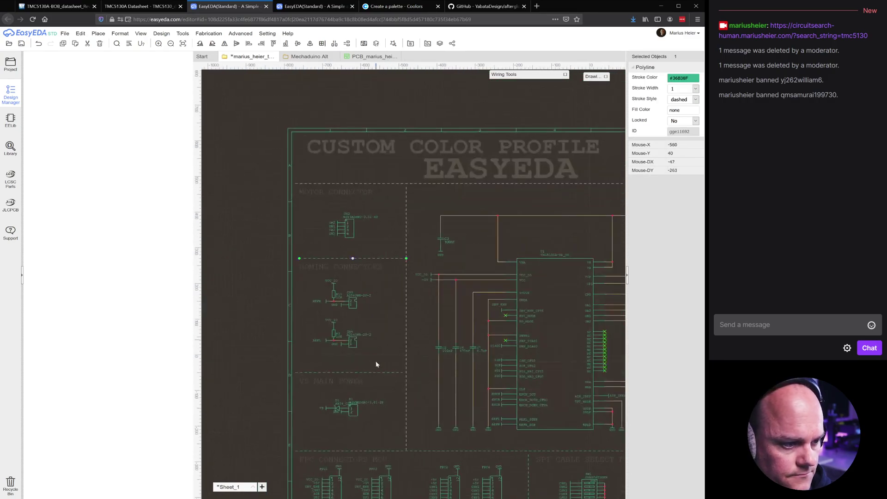
pyautogui.keyDown('ctrl'); pyautogui.click(385, 372); pyautogui.keyUp('ctrl')
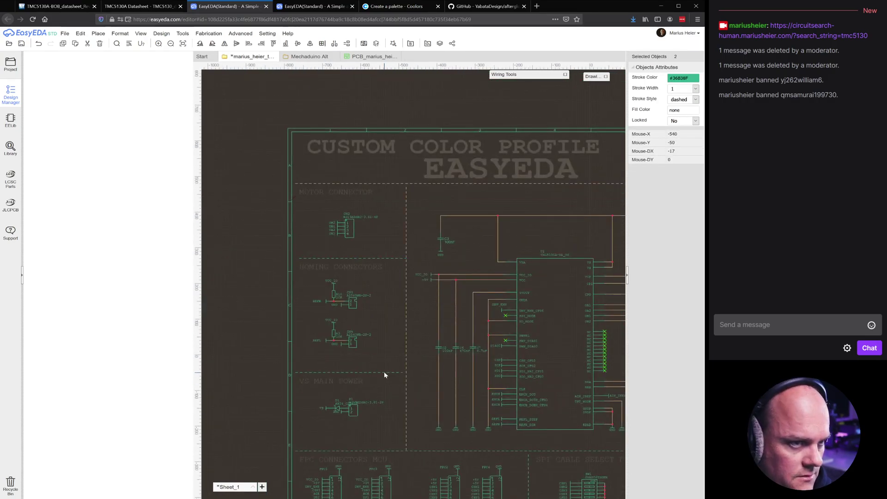
pyautogui.click(393, 353)
pyautogui.moveTo(384, 380); pyautogui.dragTo(397, 309)
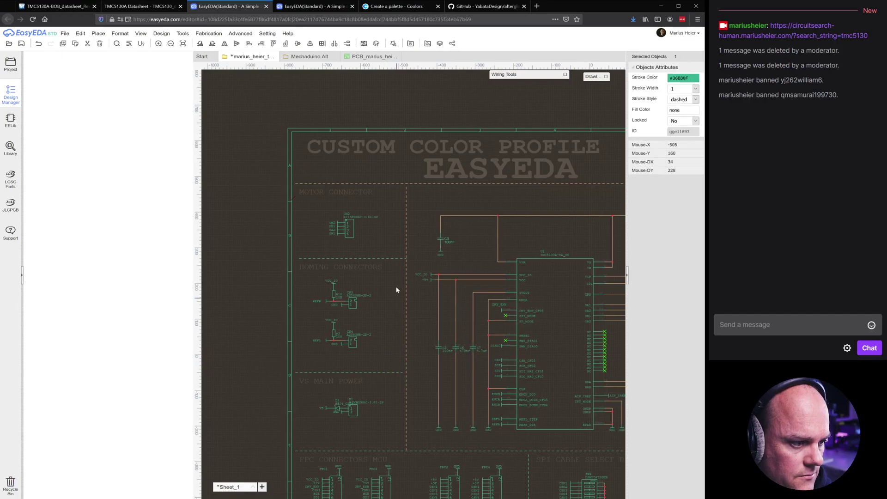
pyautogui.click(393, 260)
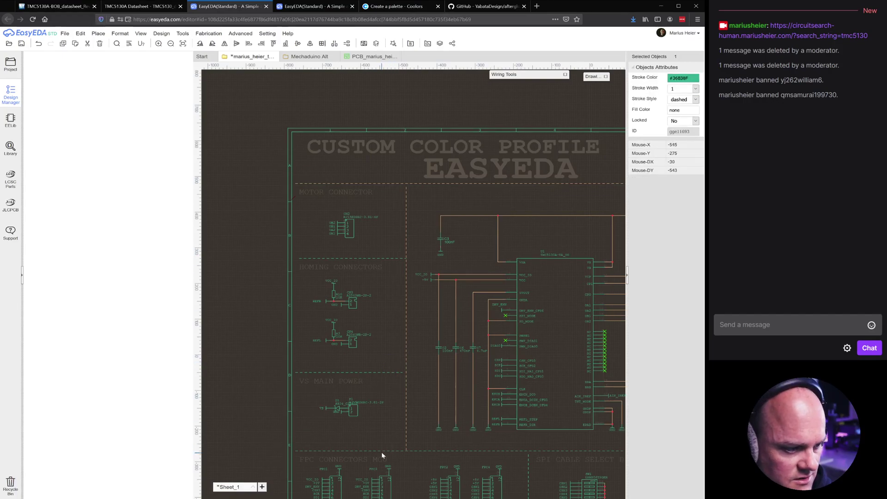
pyautogui.scroll(-2, 462, 437)
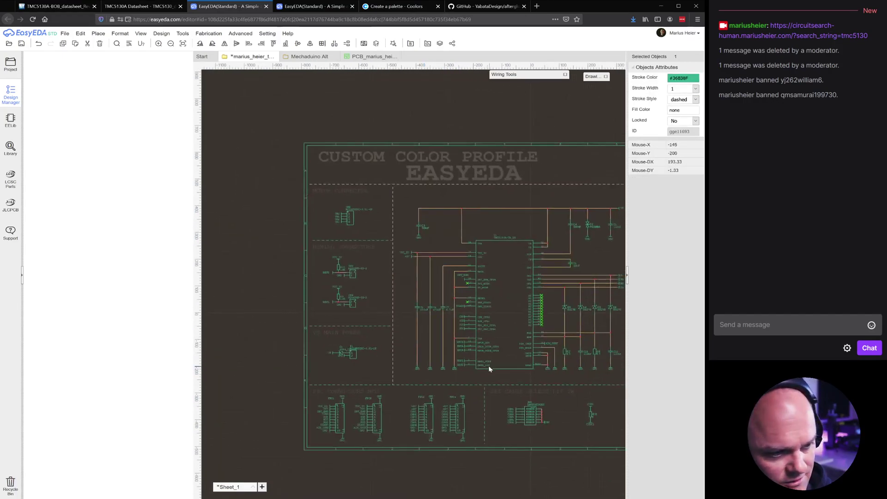
pyautogui.moveTo(464, 339); pyautogui.dragTo(396, 310, button='right')
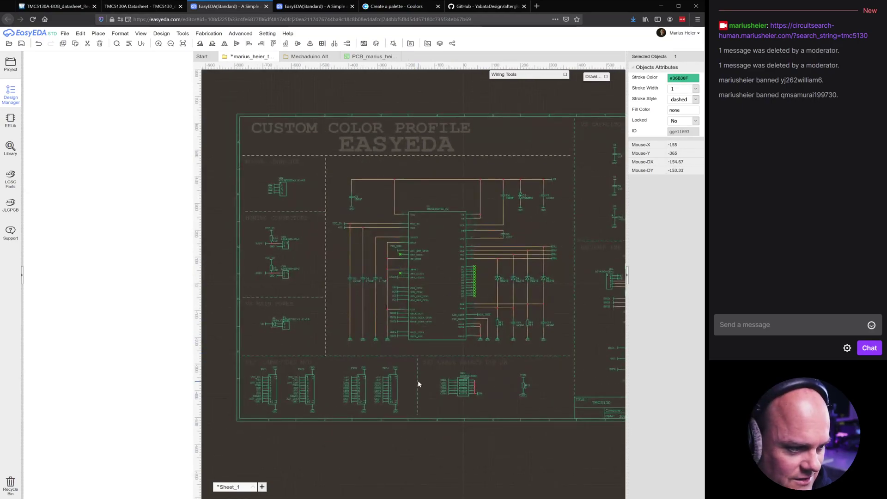
pyautogui.keyDown('ctrl'); pyautogui.click(417, 384); pyautogui.keyUp('ctrl')
pyautogui.keyDown('ctrl'); pyautogui.click(575, 327); pyautogui.keyUp('ctrl')
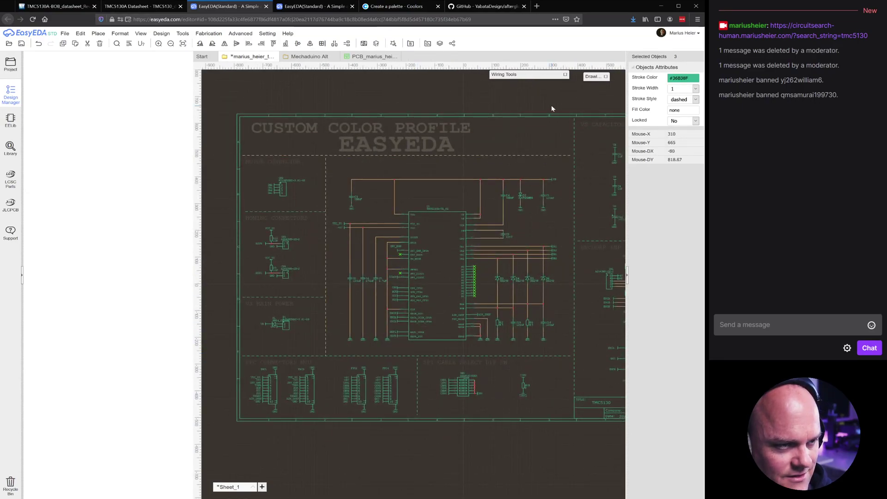
pyautogui.click(683, 78)
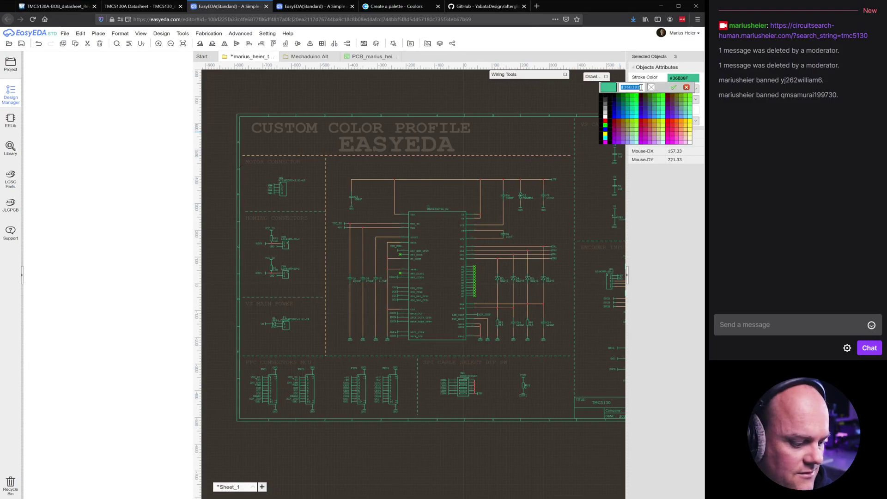
pyautogui.hotkey('ctrl', 'v')
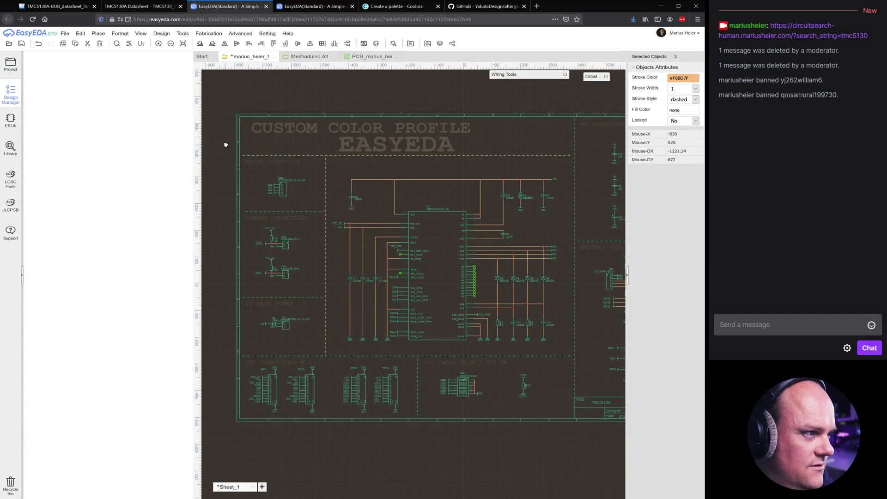
# - Look up the stroke color code of the no-connect flag on the SPI_MODE pin without changing it, and clear the selection
pyautogui.moveTo(225, 145); pyautogui.dragTo(233, 145, button='right')
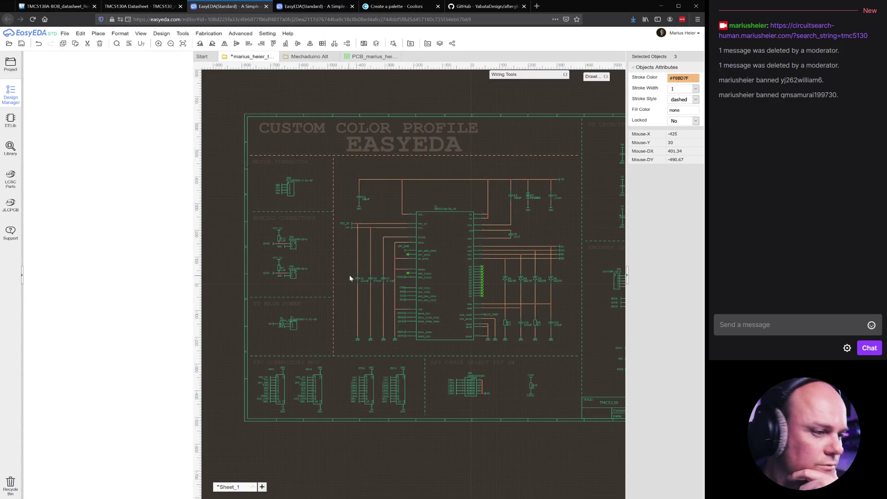
pyautogui.scroll(3, 395, 260)
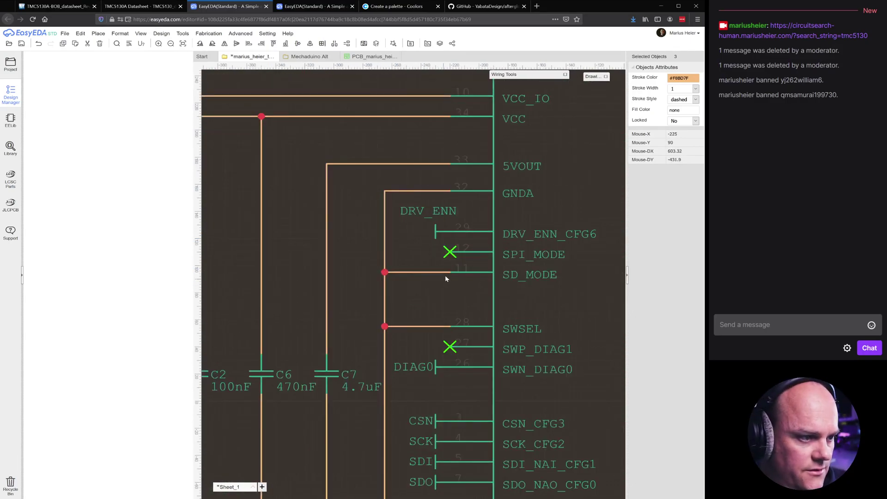
pyautogui.click(448, 254)
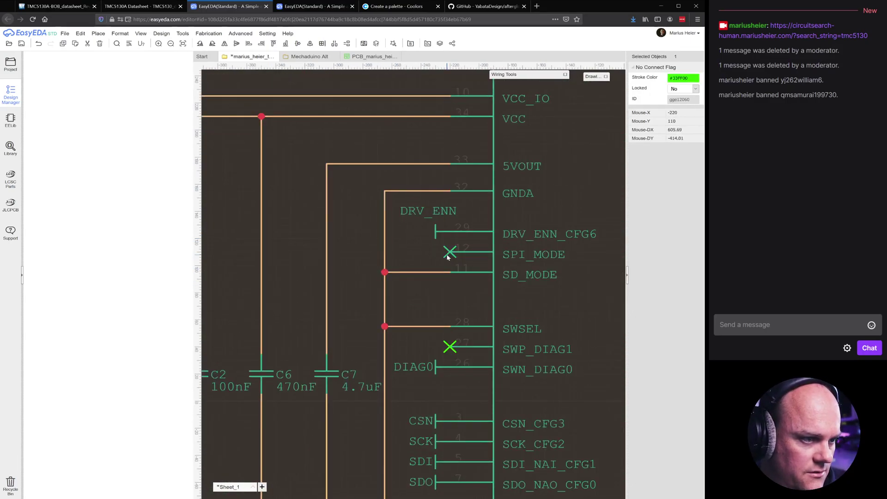
pyautogui.click(688, 78)
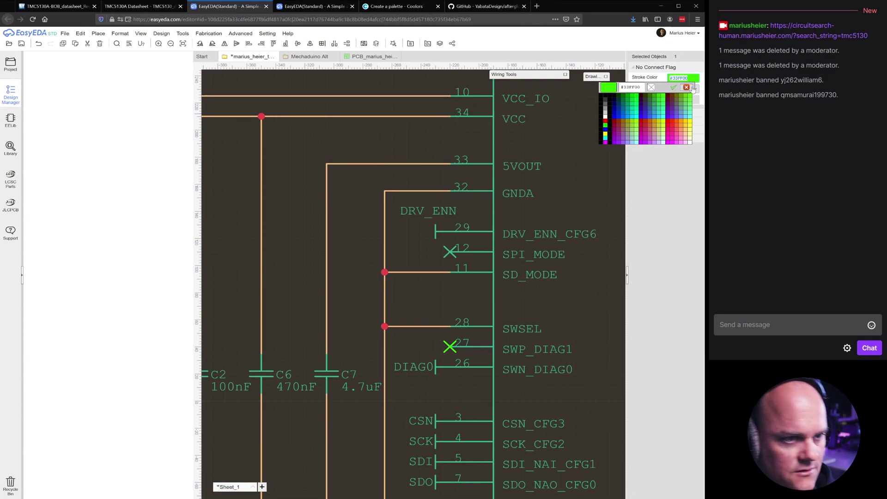
pyautogui.click(687, 86)
pyautogui.scroll(-3, 338, 201)
pyautogui.click(322, 165)
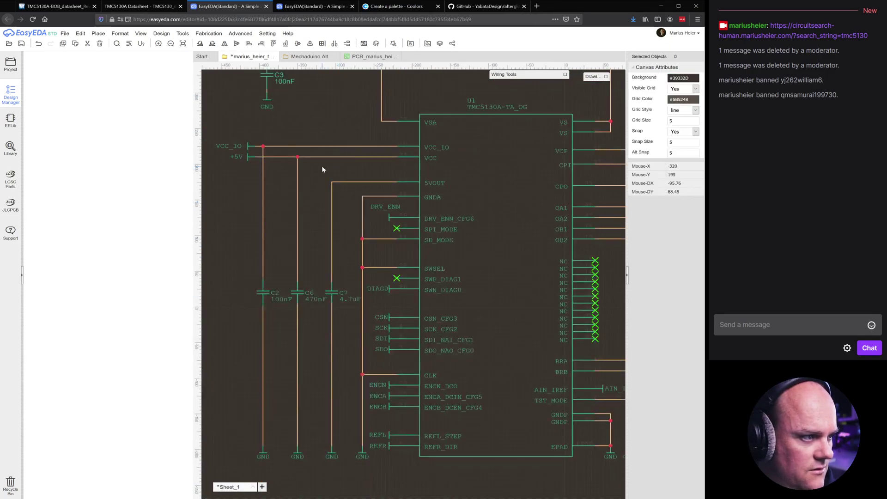
# - Set the custom theme's Selection Highlight color to #33FF00 and apply the theme
pyautogui.scroll(-3, 322, 166)
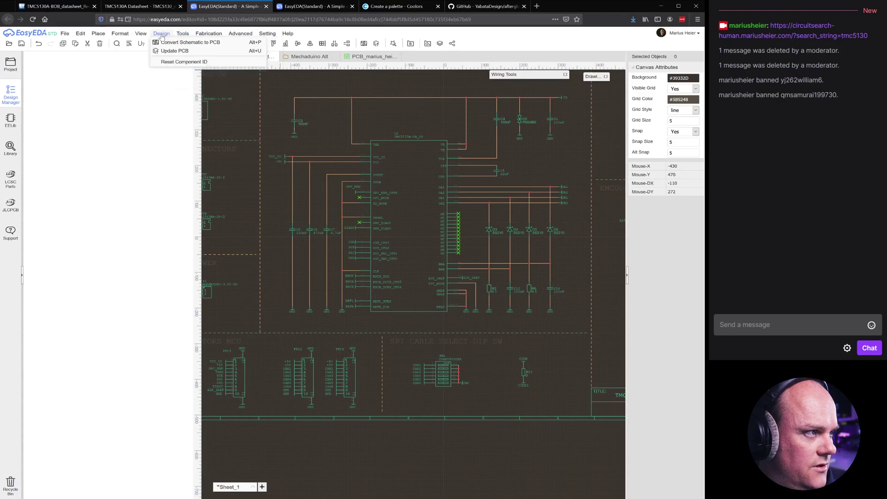
pyautogui.moveTo(141, 36)
pyautogui.moveTo(157, 53)
pyautogui.click(207, 90)
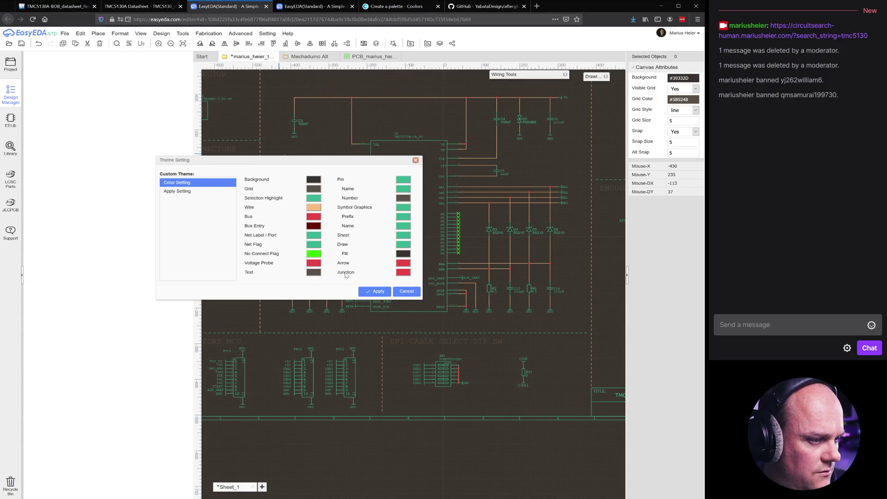
pyautogui.click(313, 199)
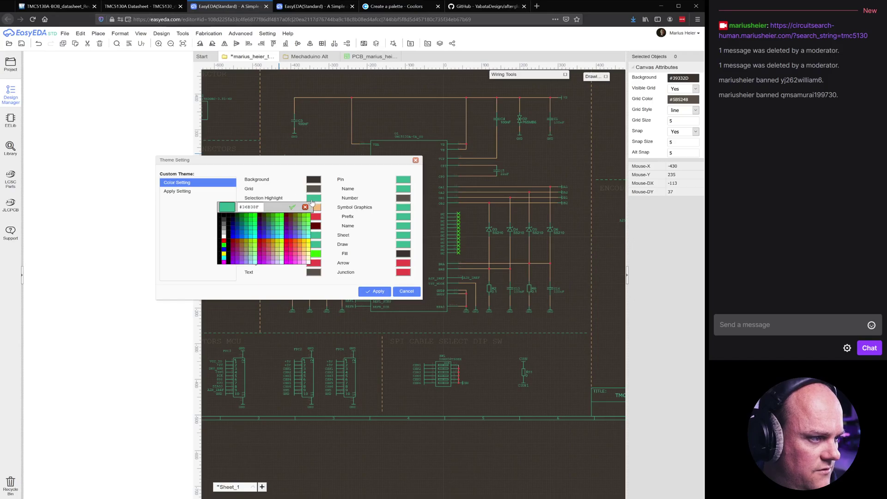
pyautogui.tripleClick(259, 209)
pyautogui.write('#33FF00')
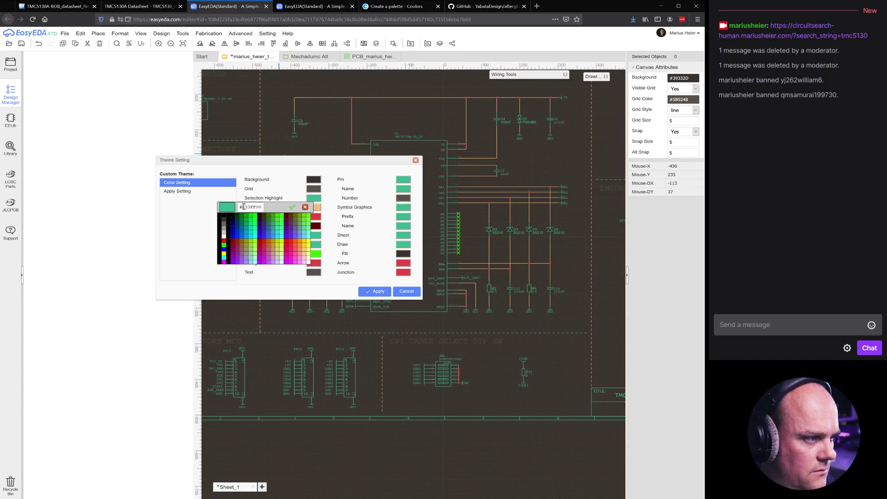
pyautogui.click(292, 207)
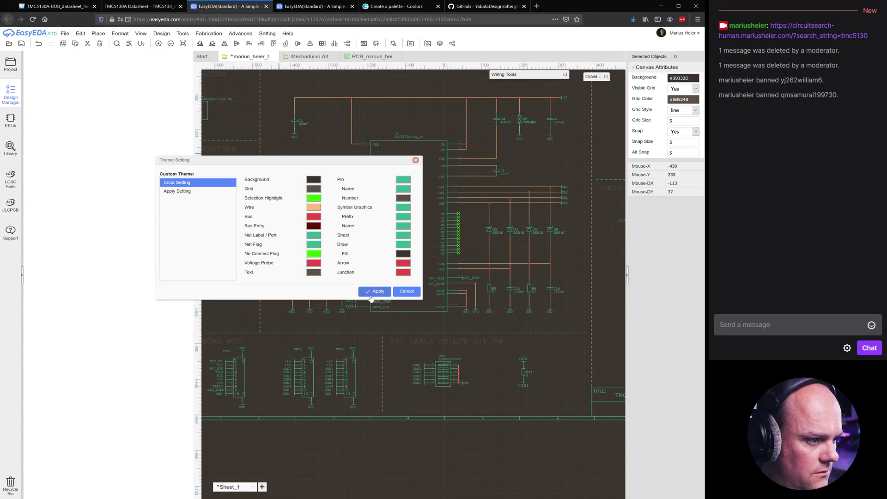
pyautogui.click(374, 292)
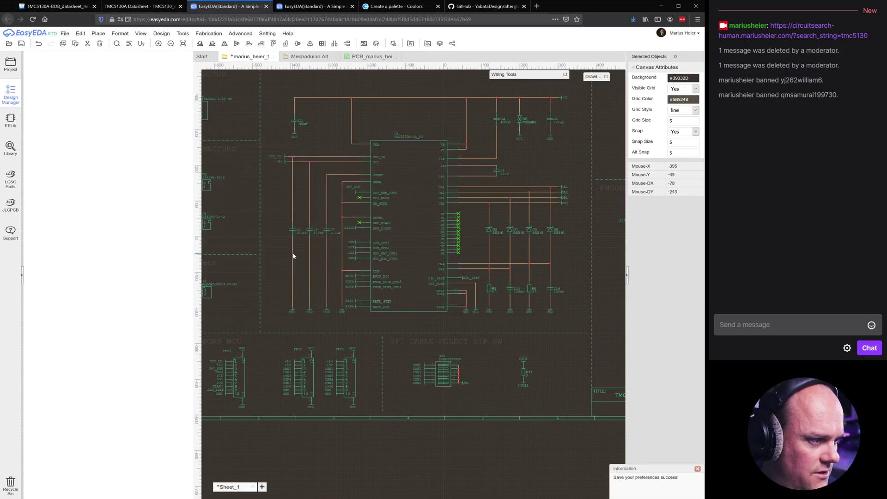
# - Select together the dashed dividers around the MOTOR CONNECTOR, HOMING CONNECTORS, VS MAIN POWER and FPC connector sections
pyautogui.scroll(5, 293, 254)
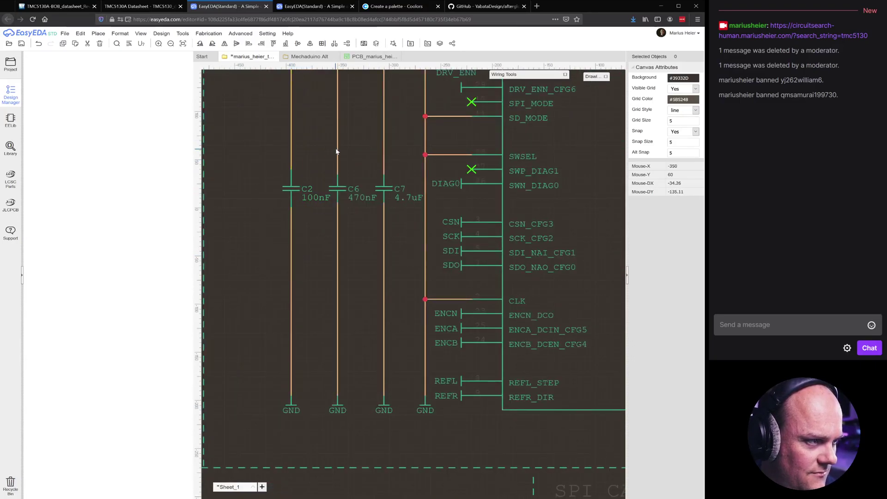
pyautogui.scroll(-5, 426, 273)
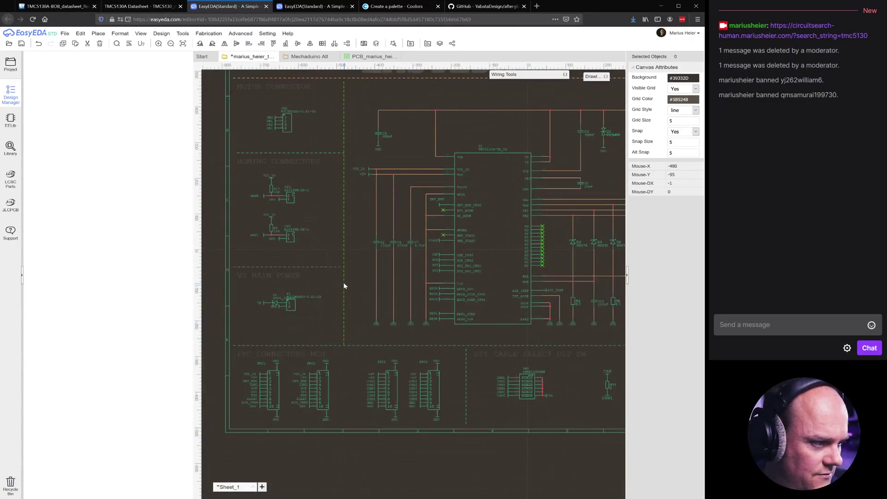
pyautogui.click(344, 286)
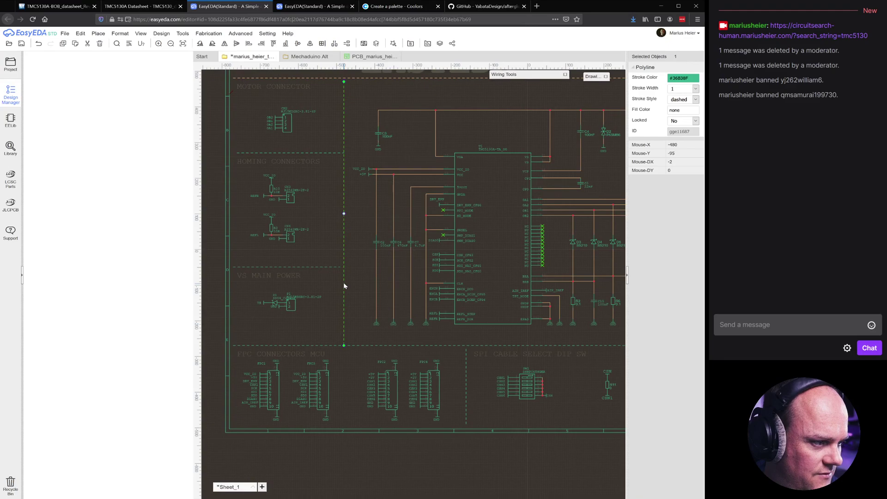
pyautogui.keyDown('ctrl'); pyautogui.click(321, 267); pyautogui.keyUp('ctrl')
pyautogui.keyDown('ctrl'); pyautogui.click(329, 153); pyautogui.keyUp('ctrl')
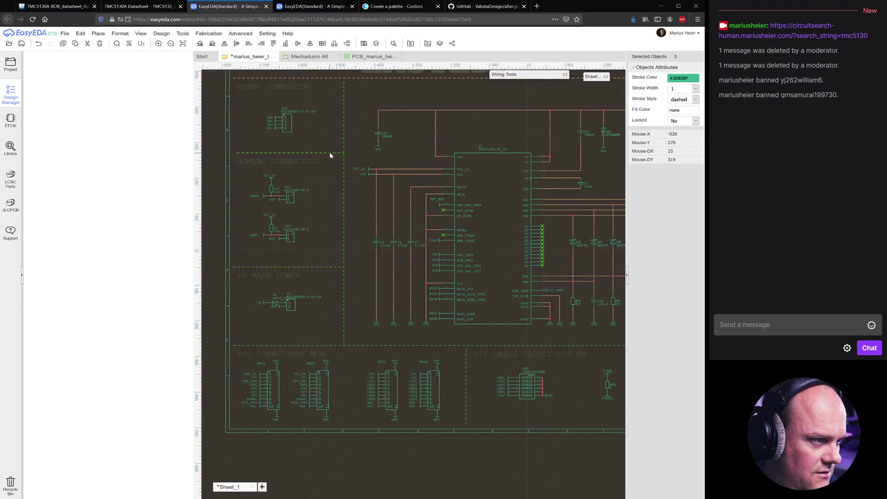
pyautogui.keyDown('ctrl'); pyautogui.click(325, 346); pyautogui.keyUp('ctrl')
pyautogui.keyDown('ctrl'); pyautogui.click(467, 362); pyautogui.keyUp('ctrl')
# - Add the long vertical divider beside the ENCODER INPUT section and the horizontal divider above that section to the selection
pyautogui.scroll(-1, 402, 353)
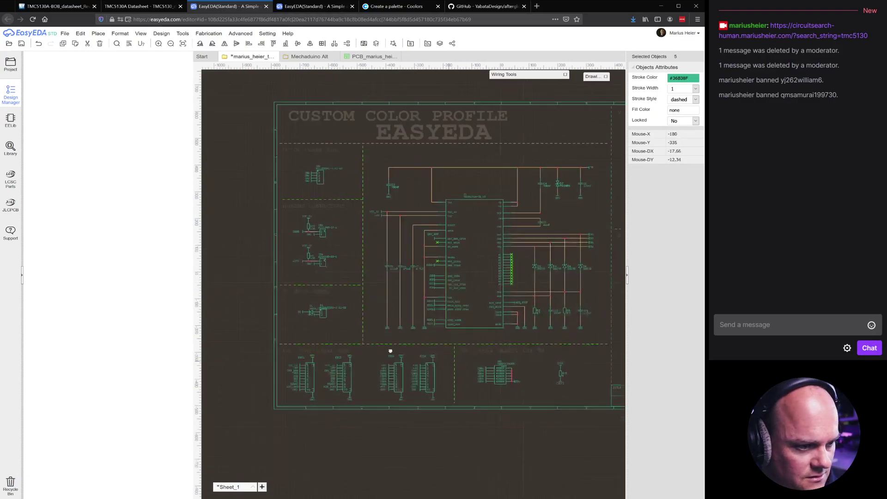
pyautogui.scroll(3, 495, 349)
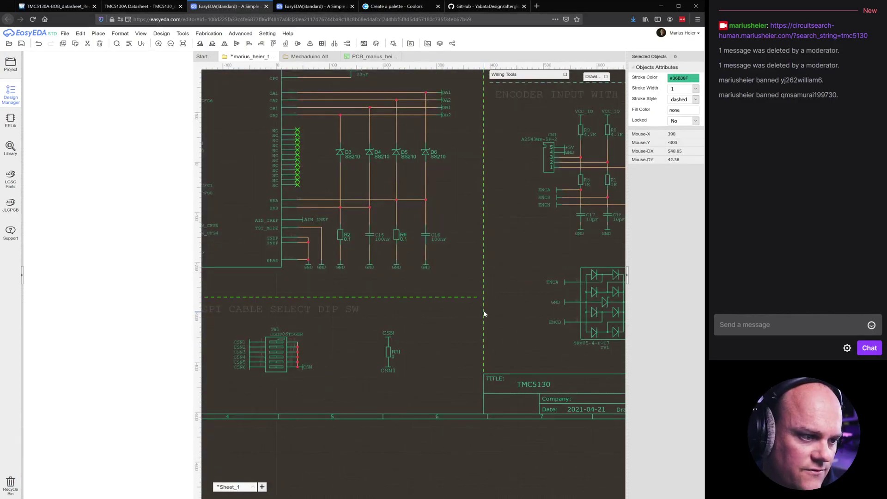
pyautogui.scroll(-1, 484, 311)
pyautogui.moveTo(496, 264); pyautogui.dragTo(519, 339, button='right')
pyautogui.scroll(2, 551, 176)
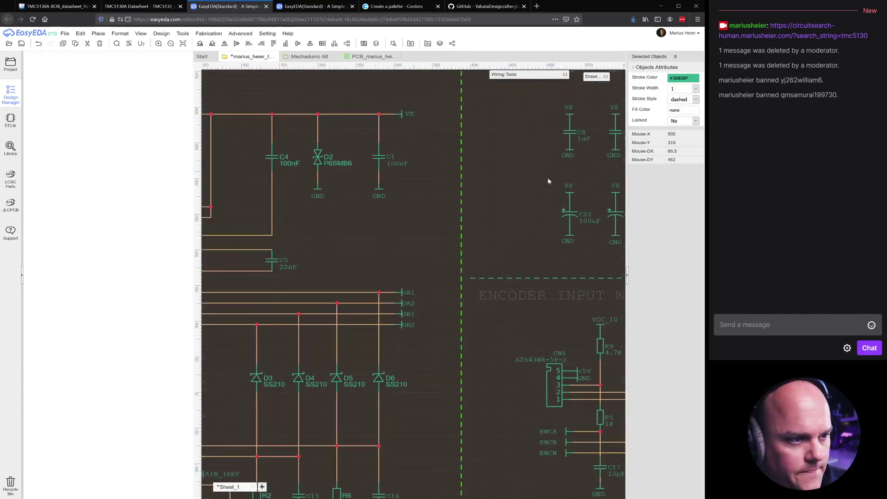
pyautogui.scroll(-3, 365, 257)
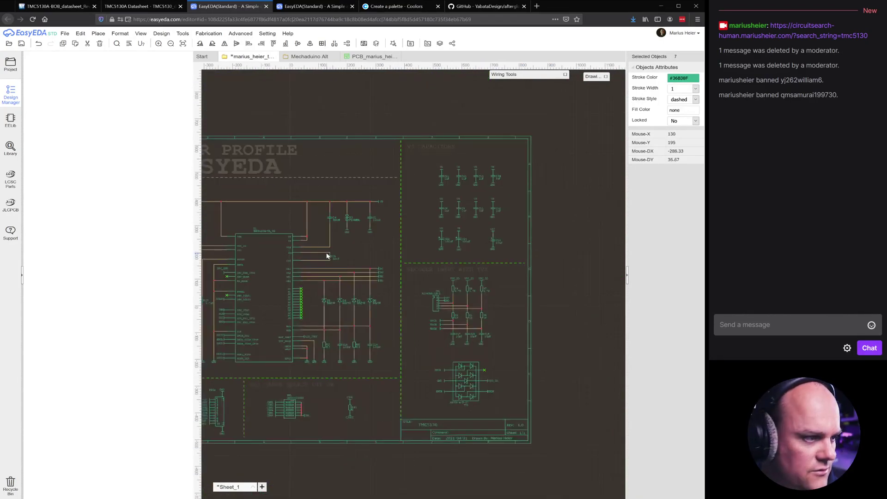
pyautogui.scroll(1, 442, 238)
pyautogui.scroll(-1, 346, 237)
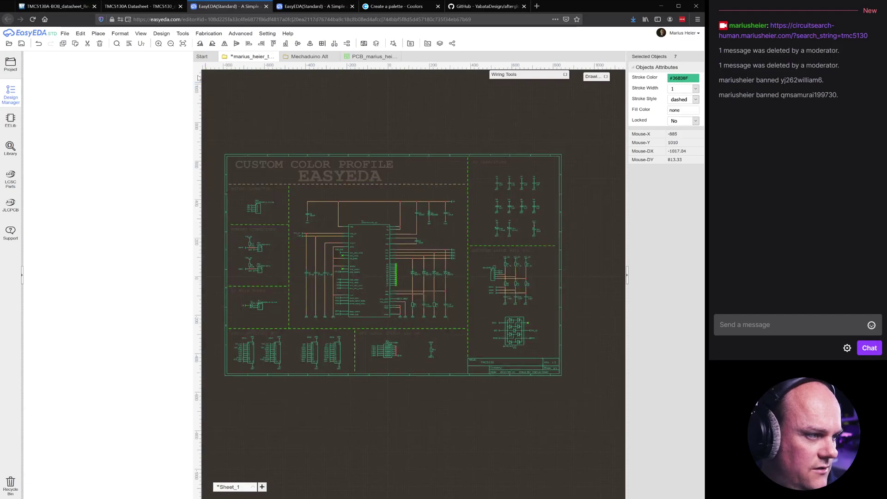
# - Look up the Pin color code in the custom theme settings without changing it, and clear the selection of the dashed dividers
pyautogui.click(161, 33)
pyautogui.moveTo(147, 35)
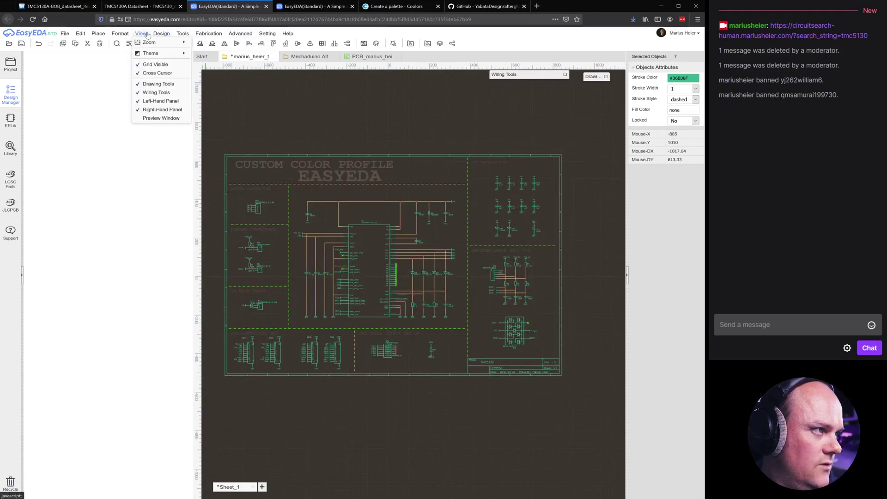
pyautogui.moveTo(160, 53)
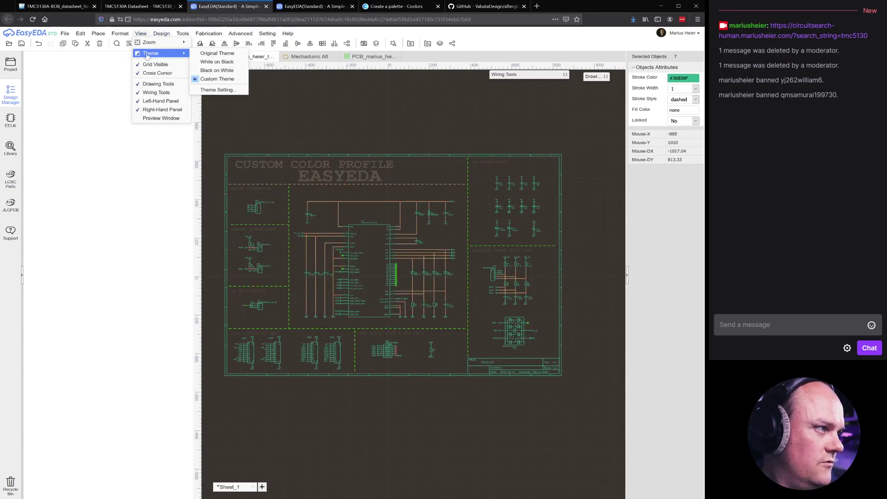
pyautogui.click(200, 90)
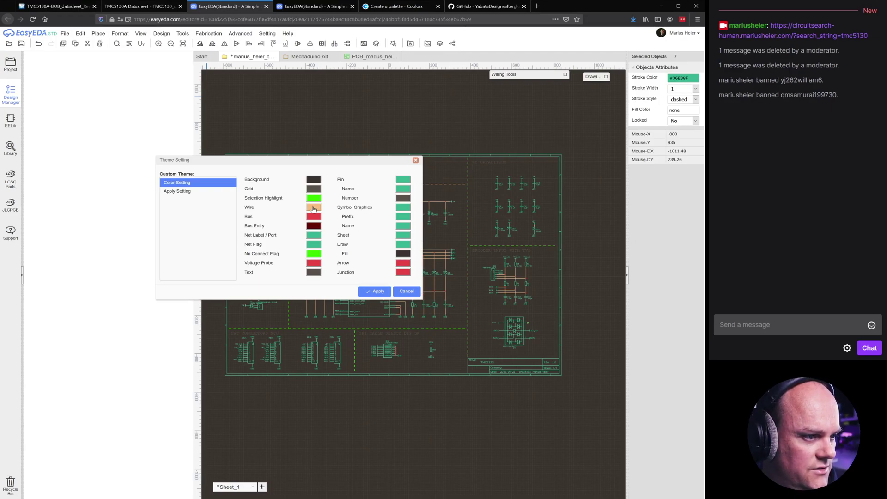
pyautogui.click(402, 180)
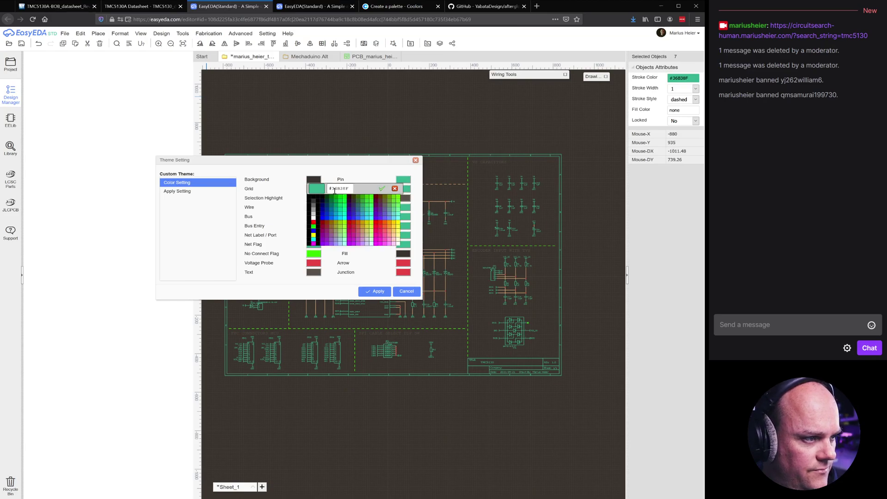
pyautogui.click(395, 188)
pyautogui.click(413, 291)
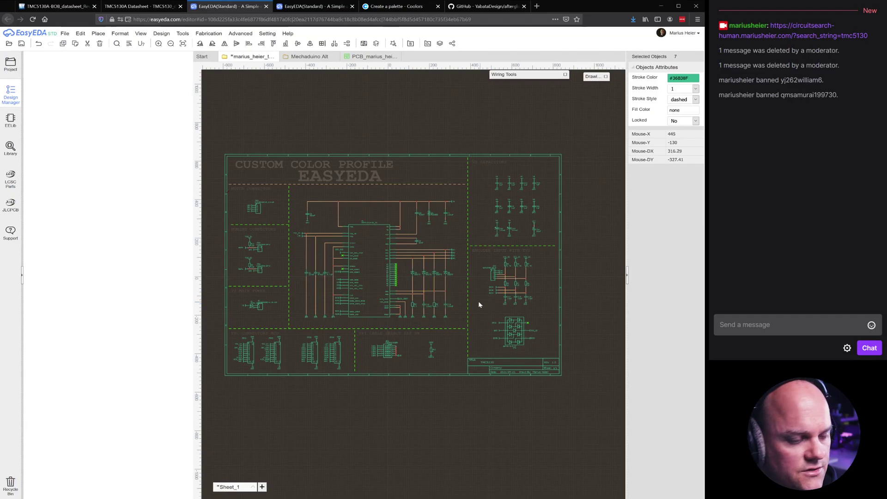
pyautogui.click(468, 192)
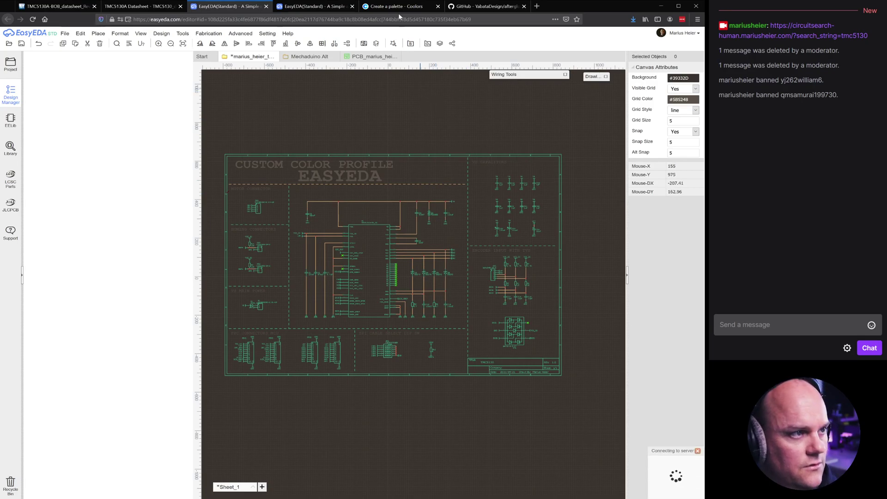
# - Switch to Coolors, open the trending color palettes from its home page and browse through them
pyautogui.click(403, 8)
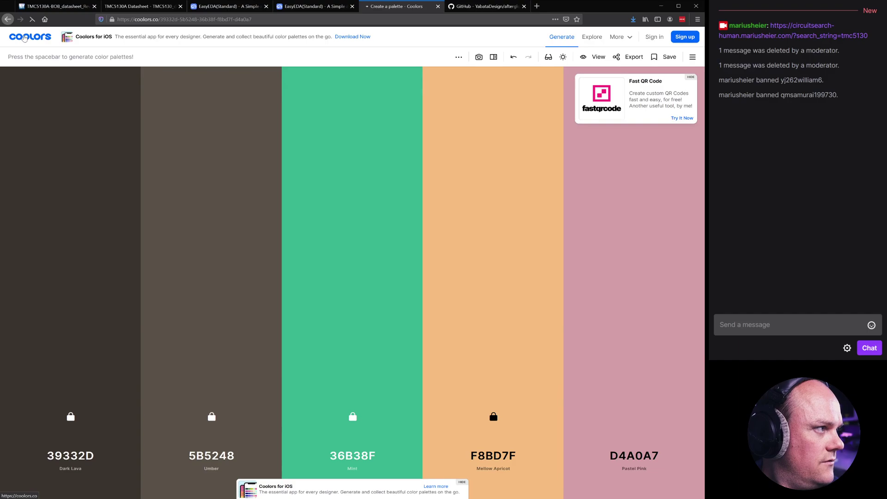
pyautogui.click(24, 38)
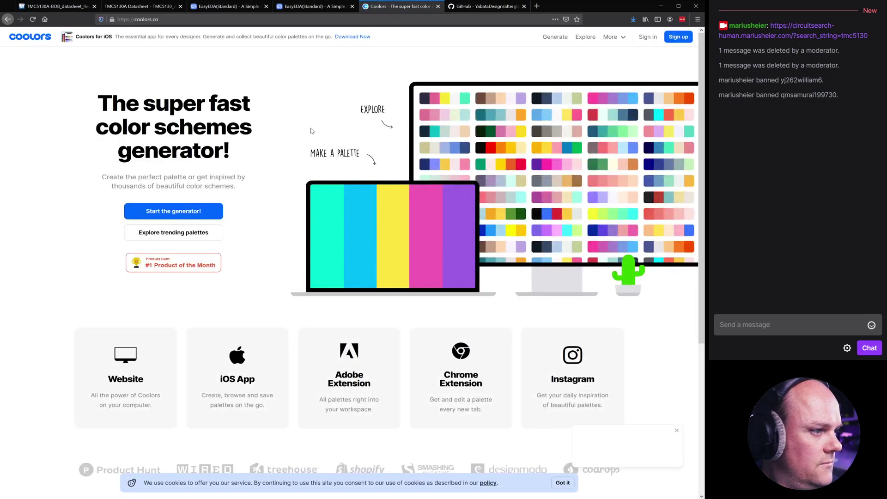
pyautogui.click(173, 232)
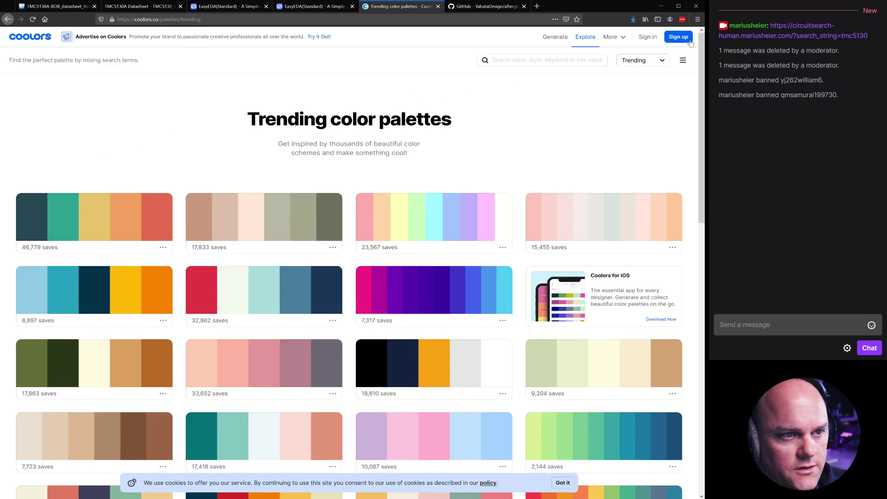
pyautogui.moveTo(702, 44)
pyautogui.mouseDown()
pyautogui.moveTo(704, 66)
pyautogui.moveTo(704, 52)
pyautogui.mouseUp()
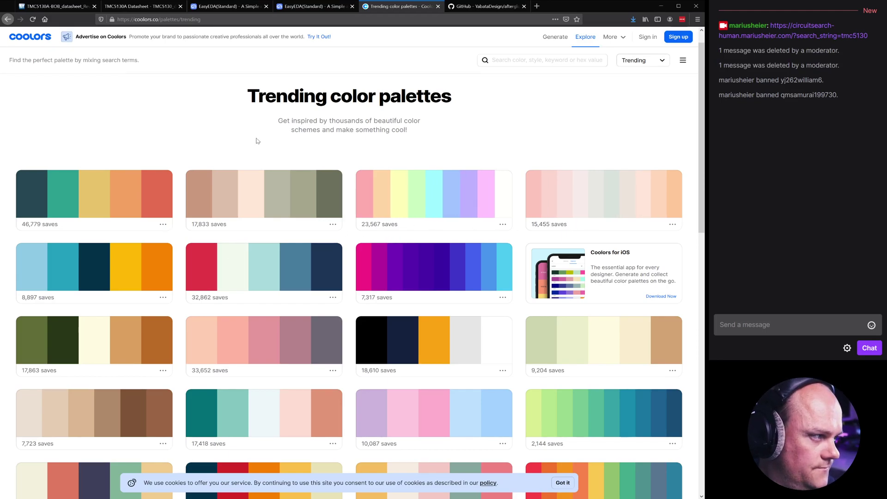
pyautogui.scroll(-2, 105, 130)
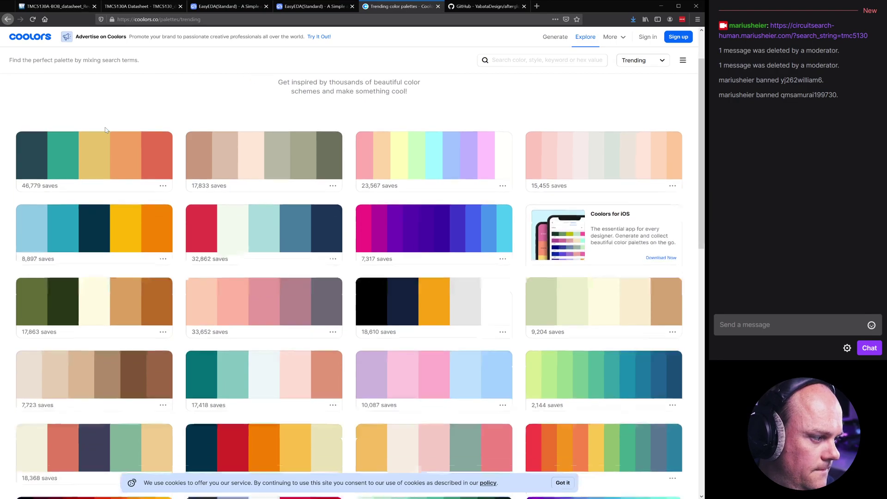
pyautogui.scroll(-3, 105, 130)
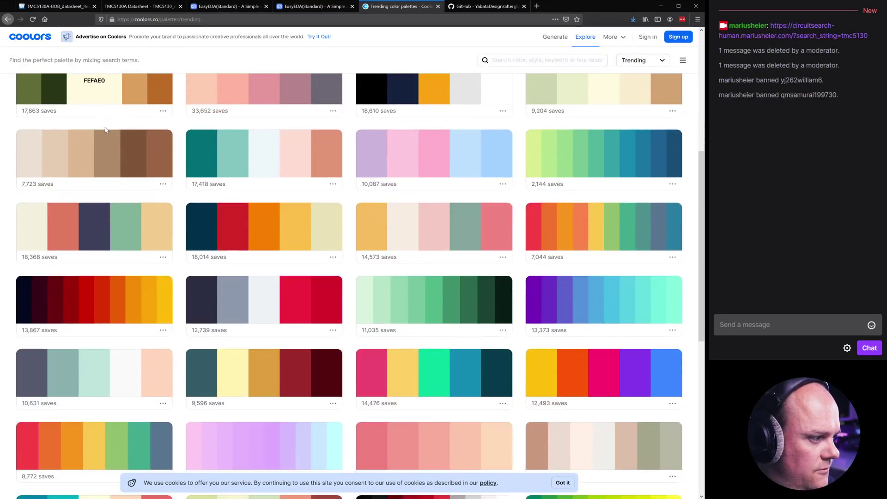
pyautogui.scroll(3, 106, 126)
pyautogui.scroll(2, 109, 126)
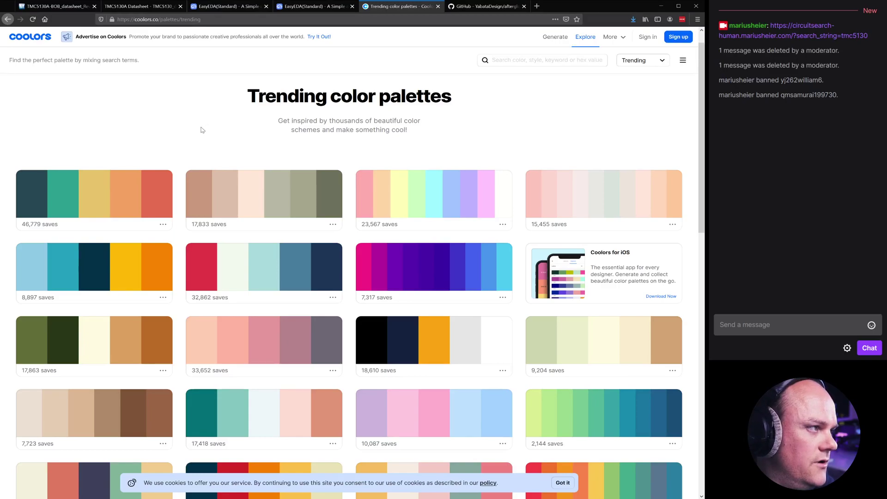
pyautogui.scroll(1, 201, 130)
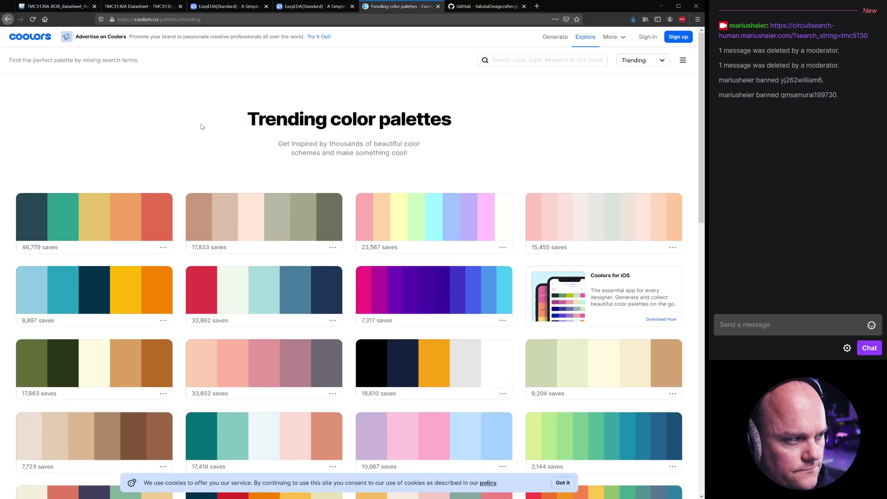